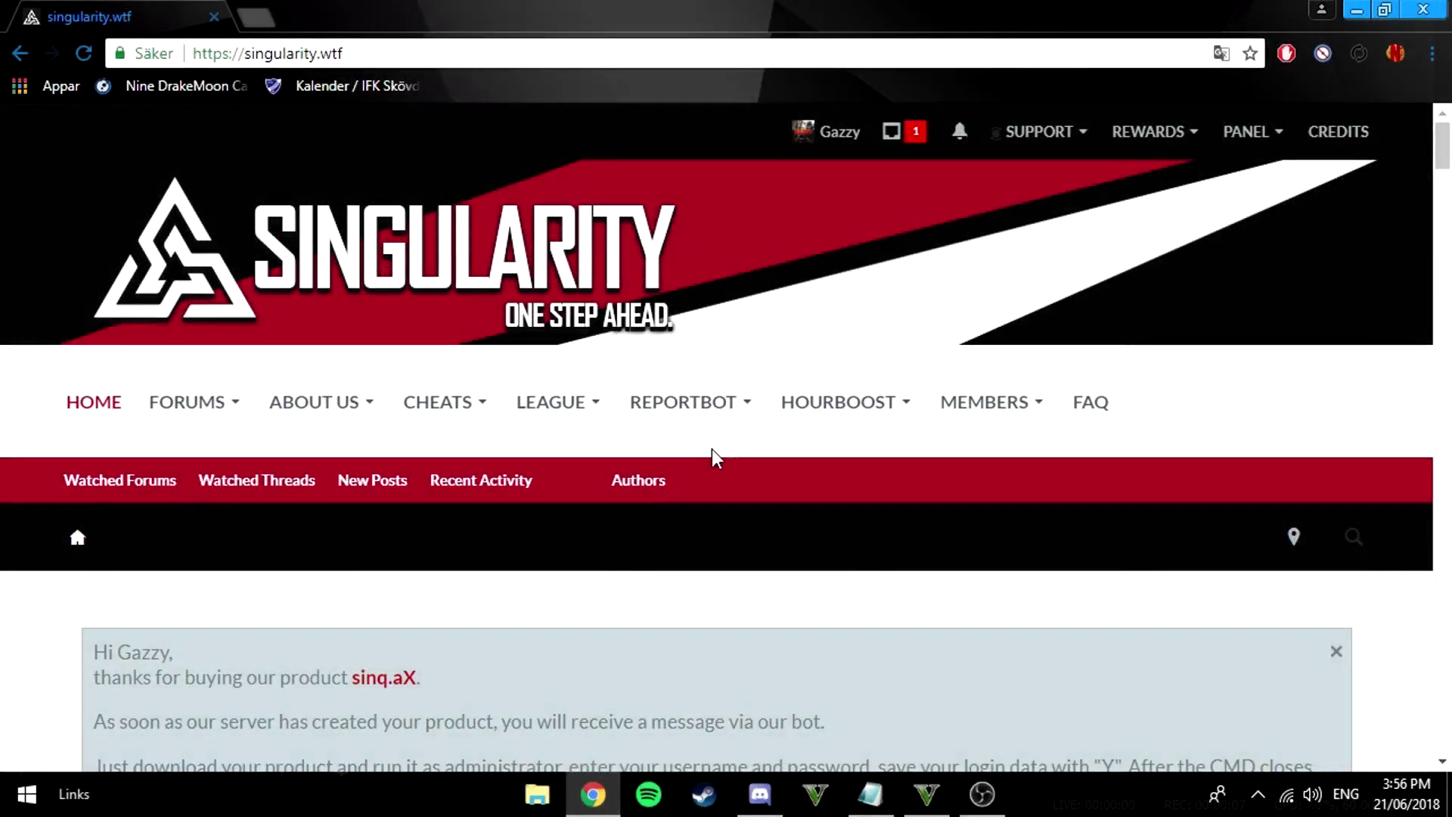
Scroll the singularity.wtf homepage, then open the HOURBOOST dropdown to reveal its quick links.
{"action": "scroll", "coordinate": [596, 420], "scroll_direction": "down", "scroll_amount": 3}
{"action": "scroll", "coordinate": [593, 418], "scroll_direction": "up", "scroll_amount": 3}
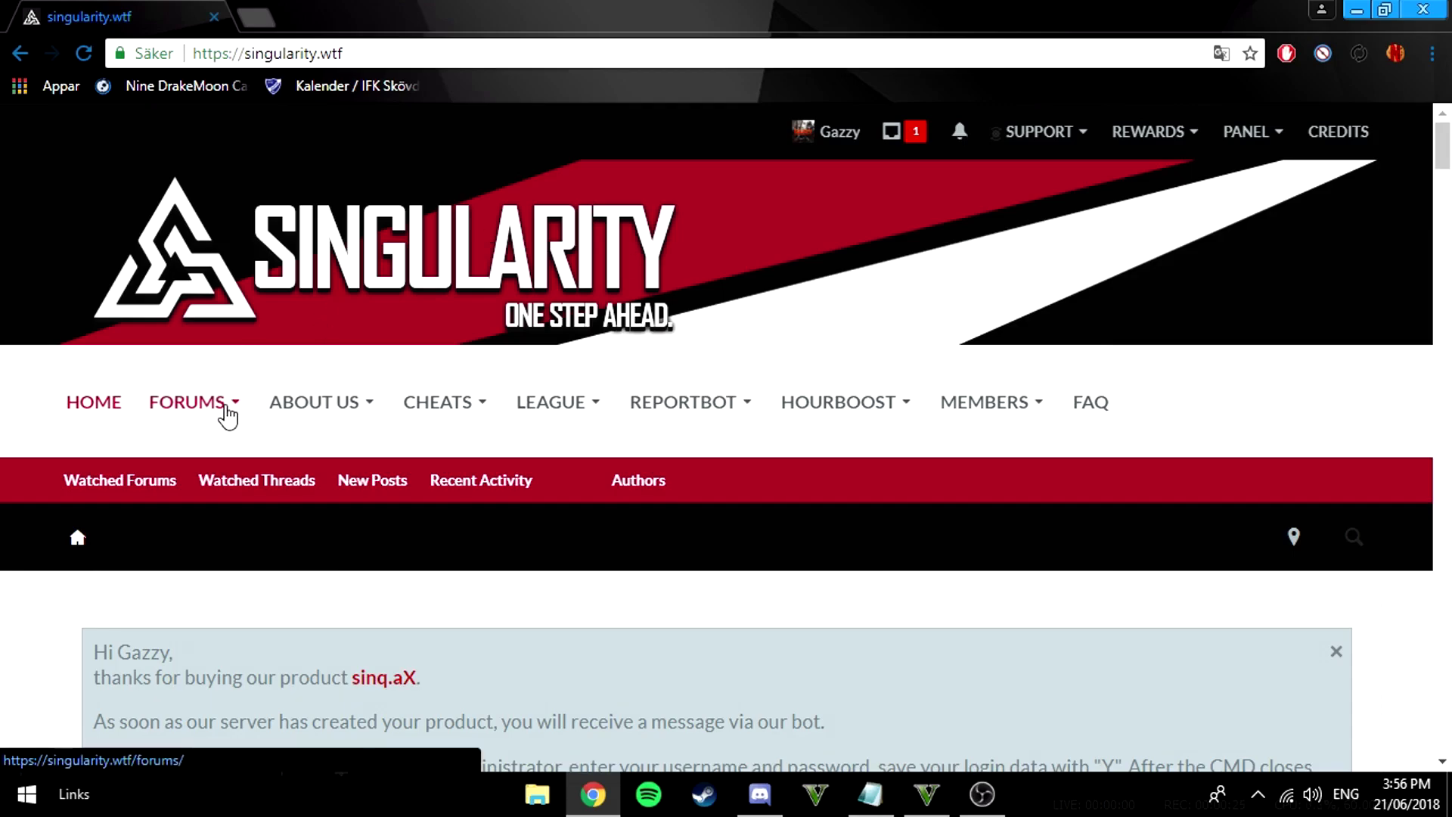
{"action": "mouse_move", "coordinate": [205, 386]}
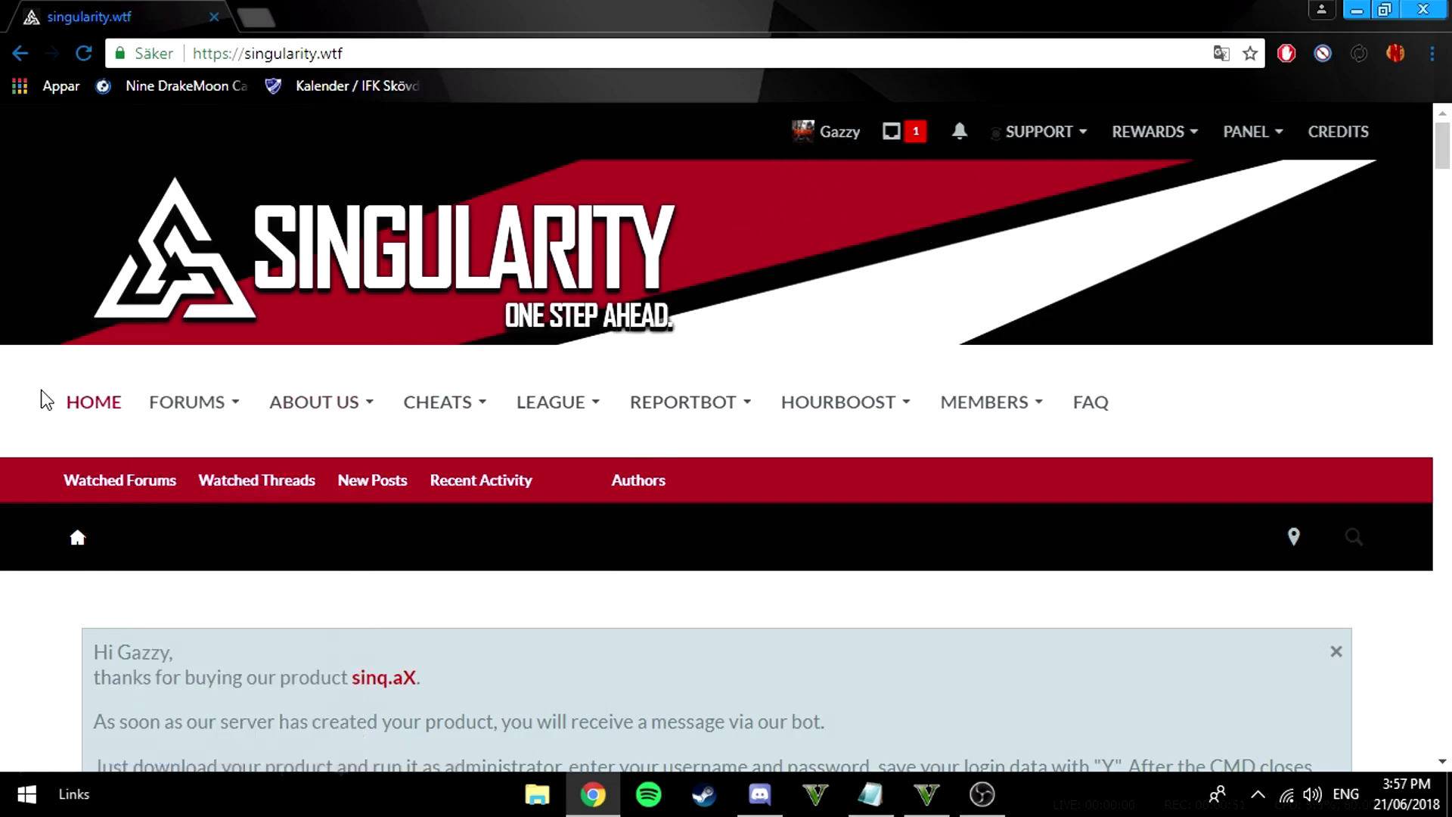
{"action": "left_click", "coordinate": [908, 418]}
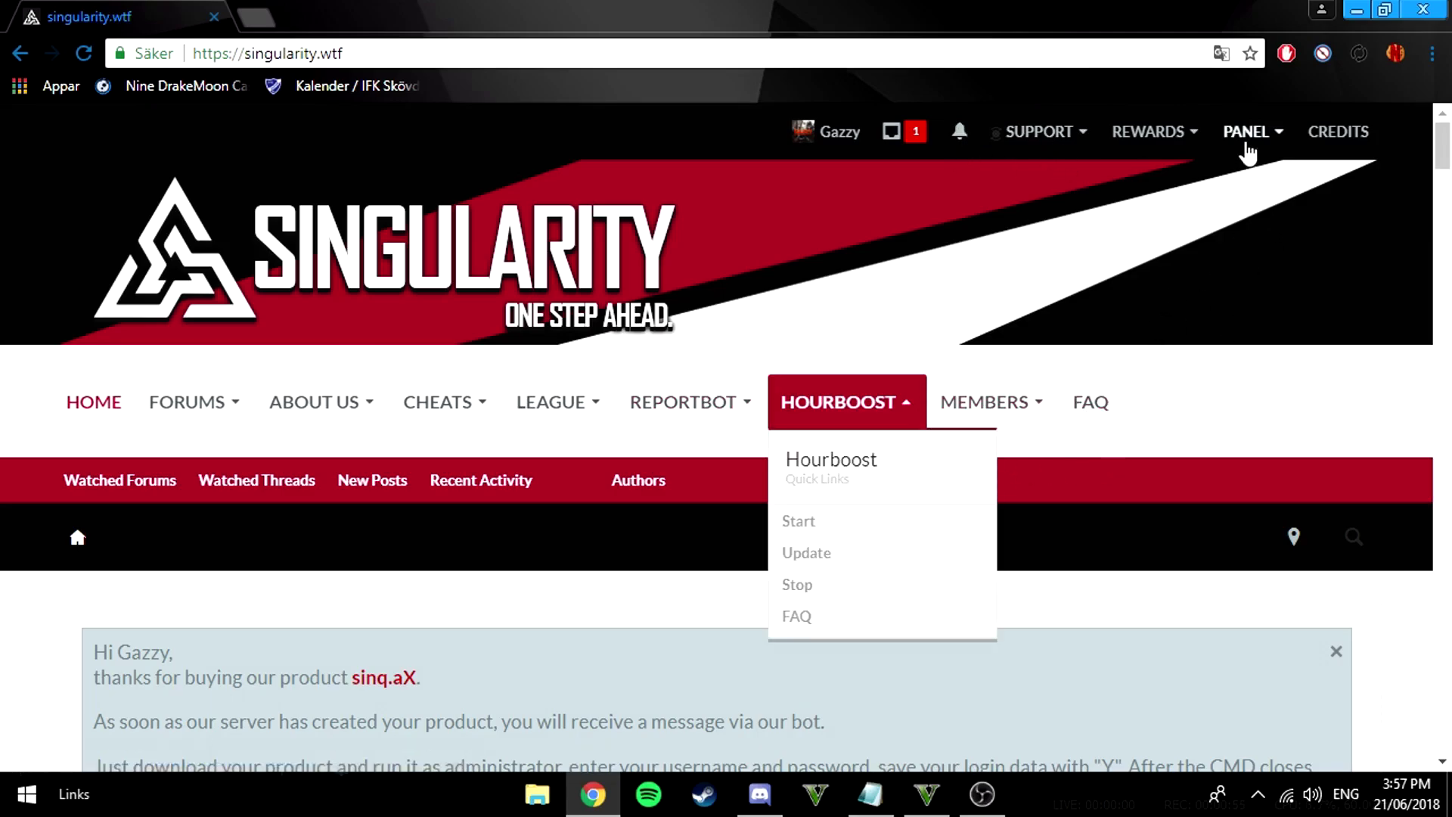
Browse the CREDITS (6.20 Singulars), REPORTBOT, REWARDS and LEAGUE dropdowns on singularity.wtf.
{"action": "left_click", "coordinate": [1314, 144]}
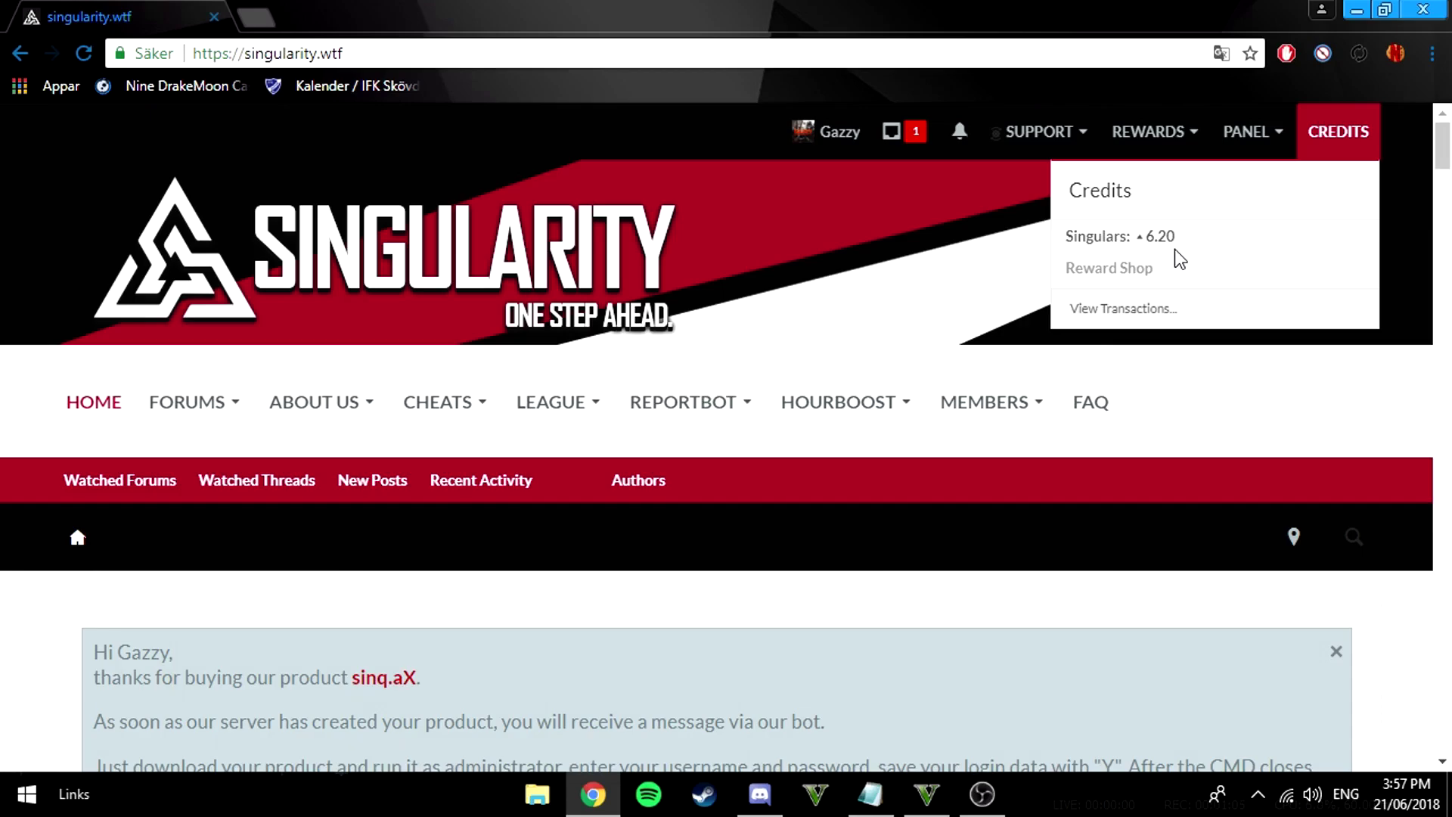
{"action": "left_click", "coordinate": [683, 401]}
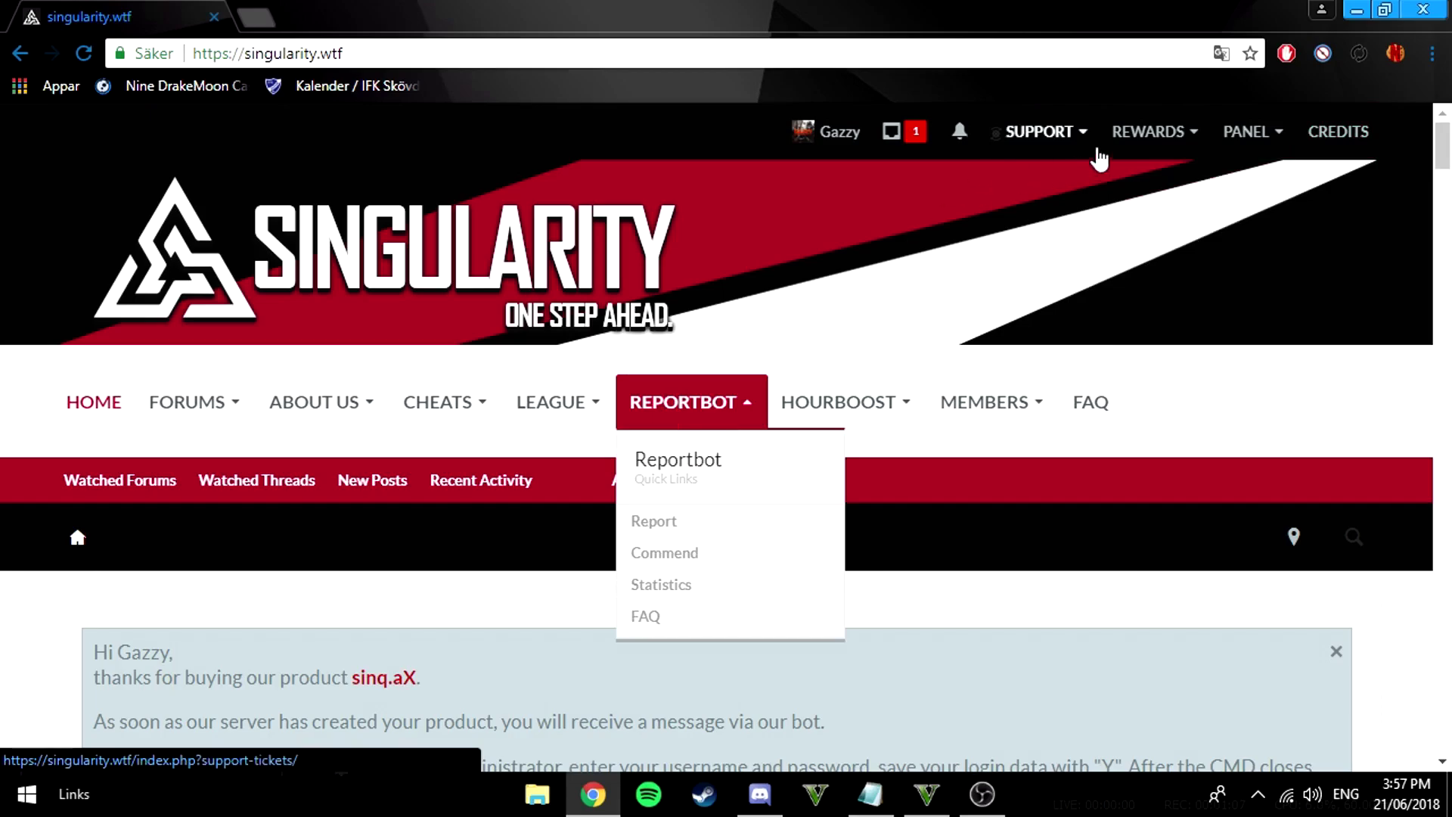
{"action": "left_click", "coordinate": [1148, 131]}
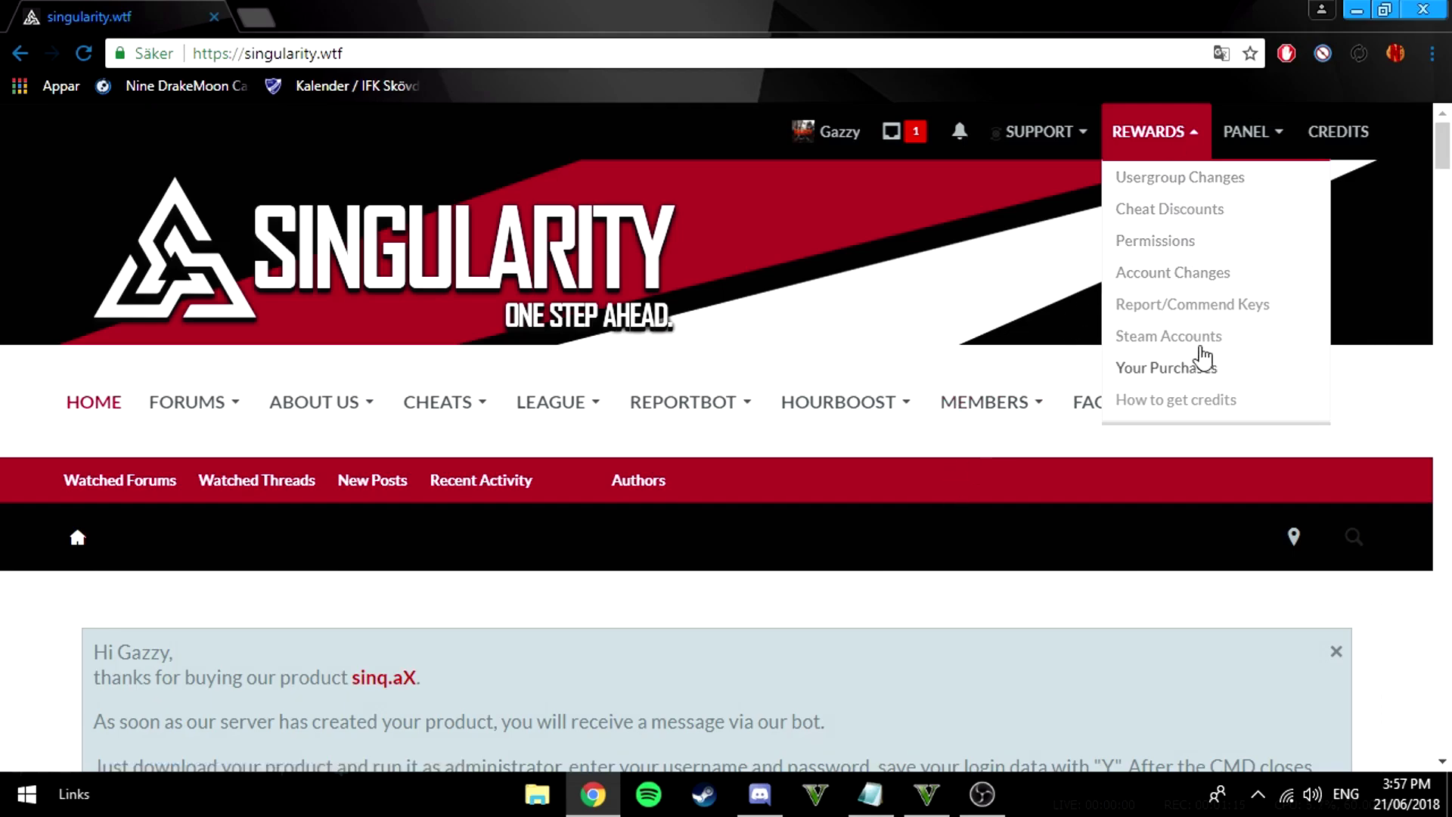
{"action": "left_click", "coordinate": [1339, 131]}
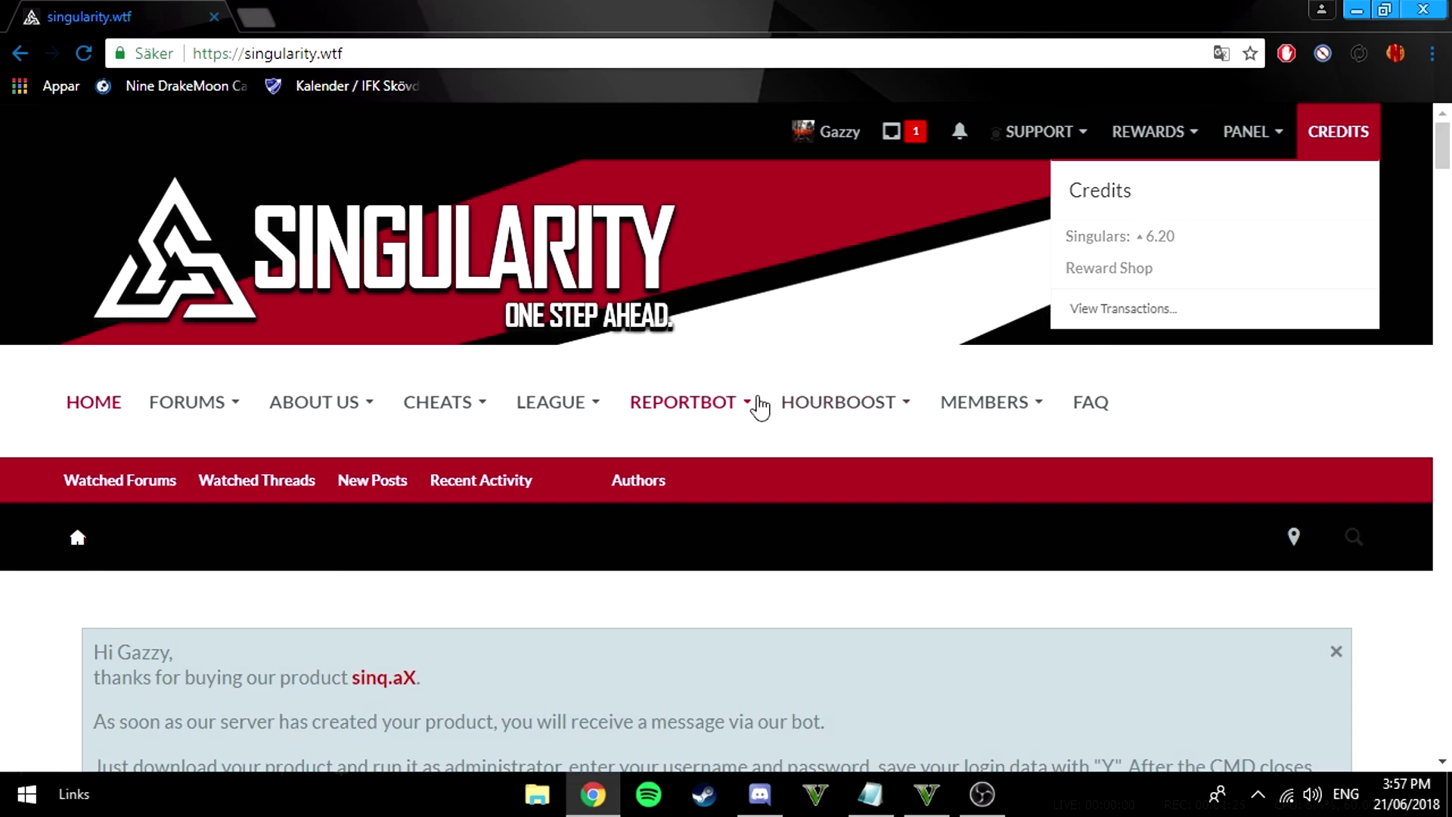
{"action": "left_click", "coordinate": [558, 412]}
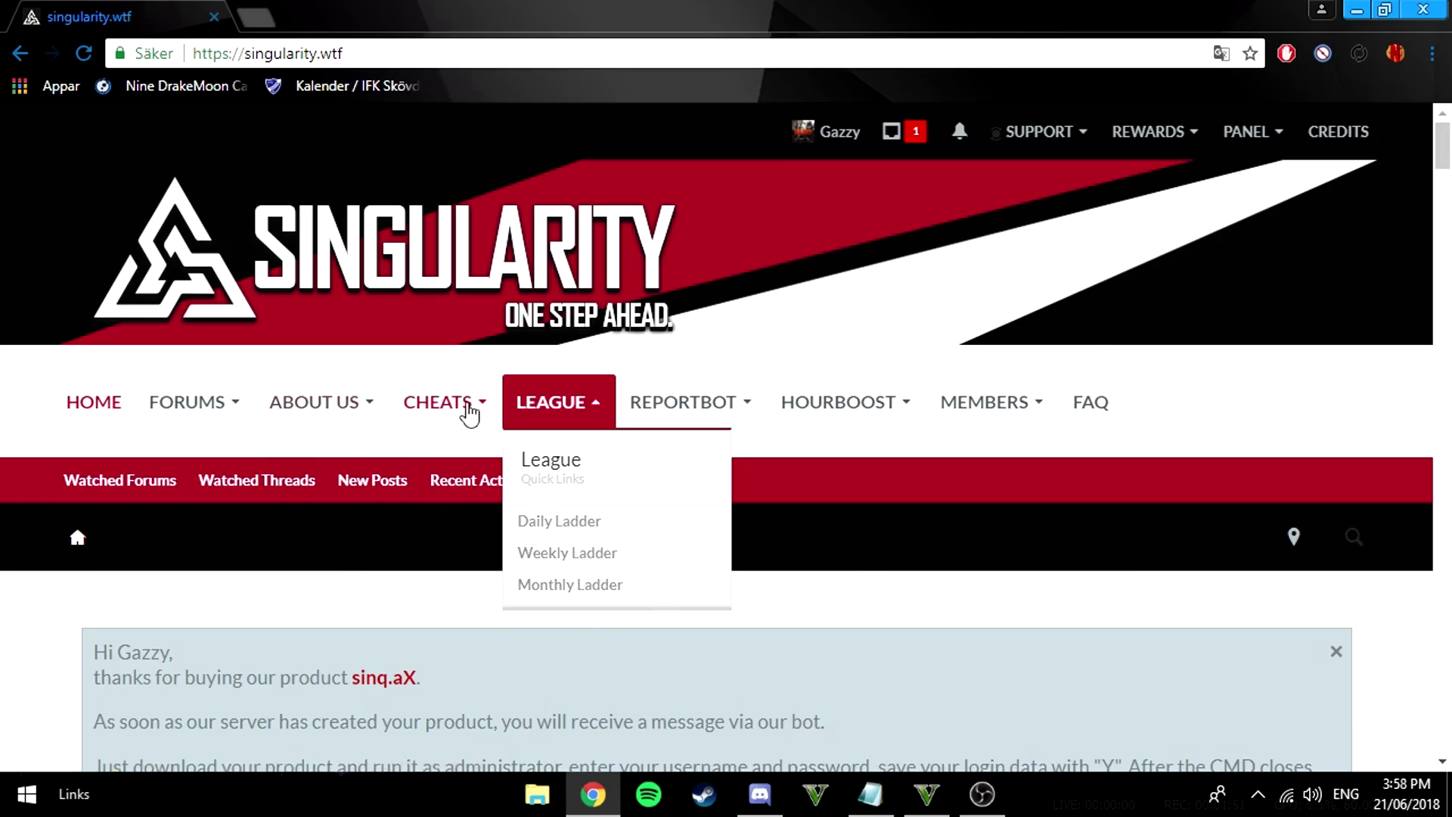
{"action": "left_click", "coordinate": [665, 404]}
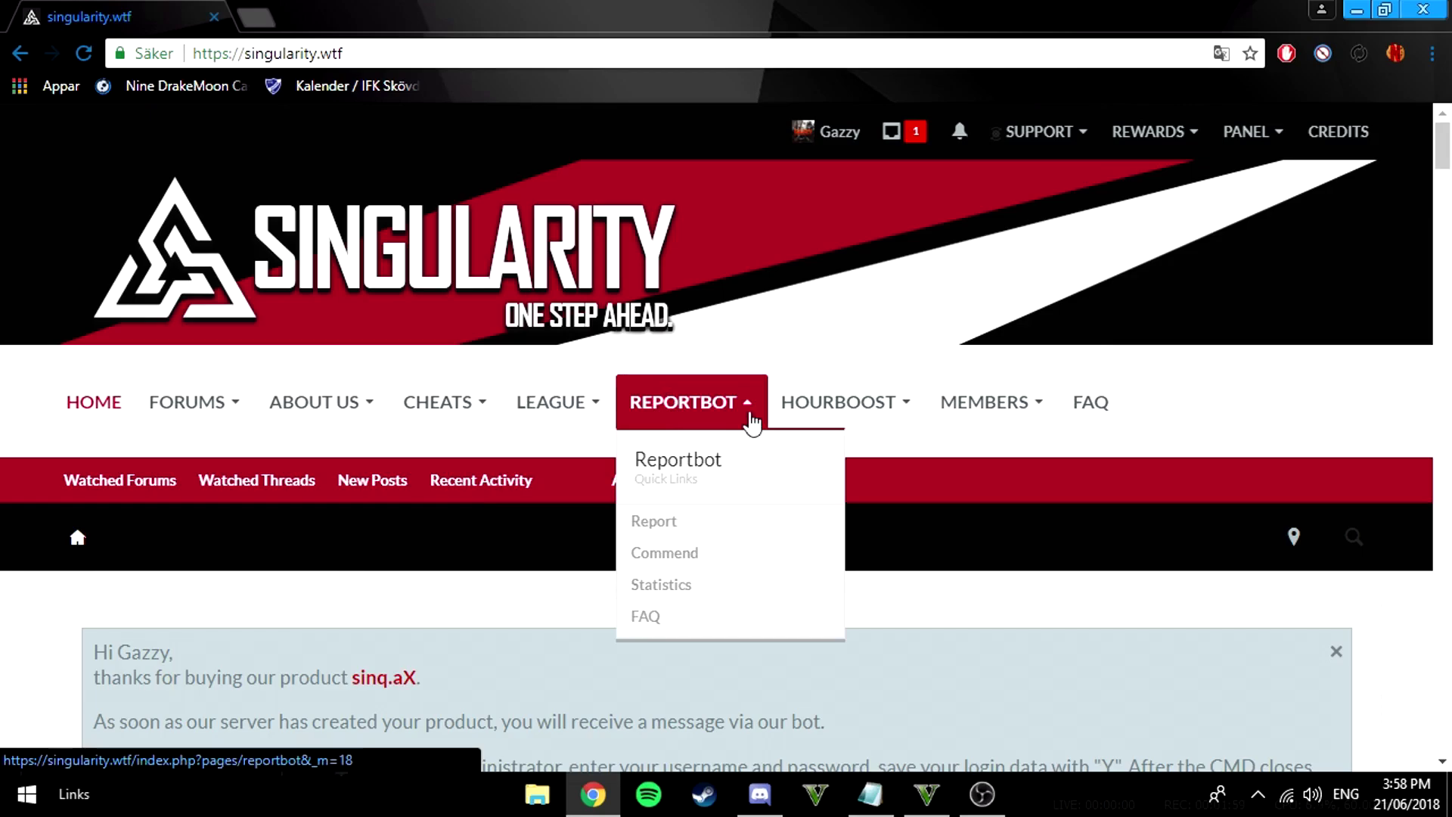
Open the Hourboost quick links, scroll the page, then open the CHEATS dropdown.
{"action": "left_click", "coordinate": [851, 412]}
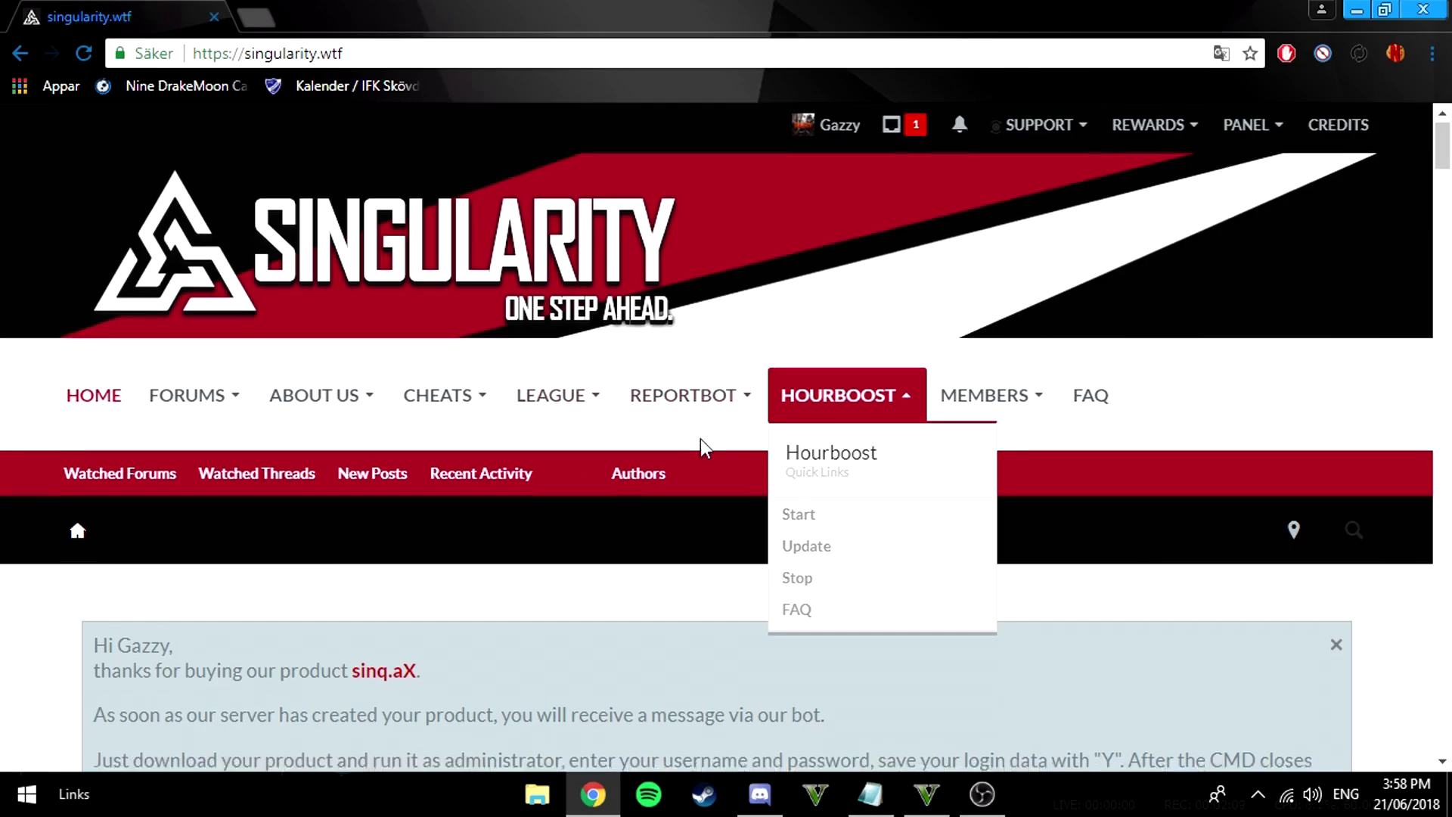
{"action": "scroll", "coordinate": [666, 466], "scroll_direction": "down", "scroll_amount": 3}
{"action": "scroll", "coordinate": [665, 466], "scroll_direction": "up", "scroll_amount": 3}
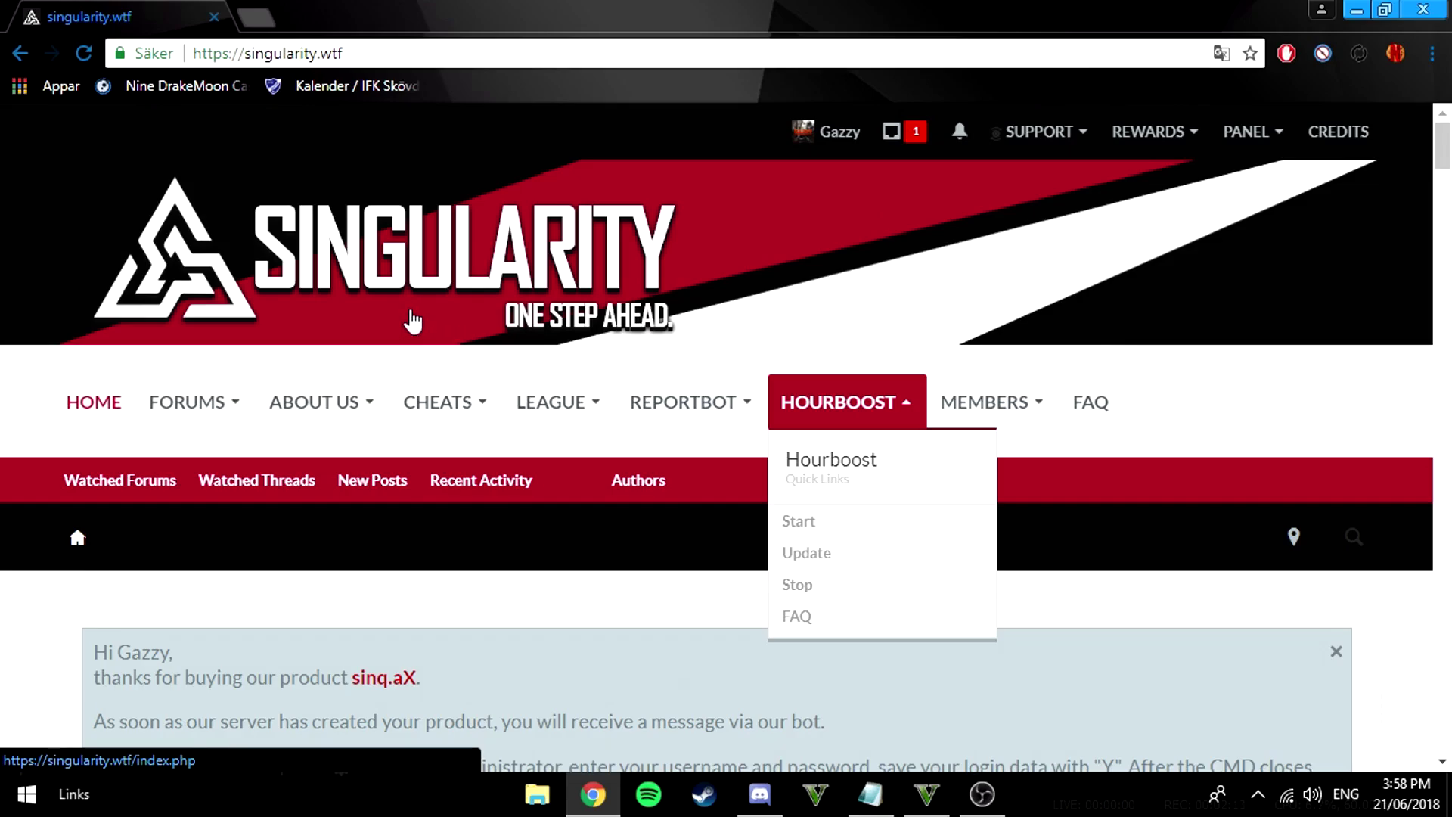
{"action": "left_click", "coordinate": [428, 406]}
Go to the account upgrades page, re-enter the coupon key and save it.
{"action": "left_click", "coordinate": [449, 625]}
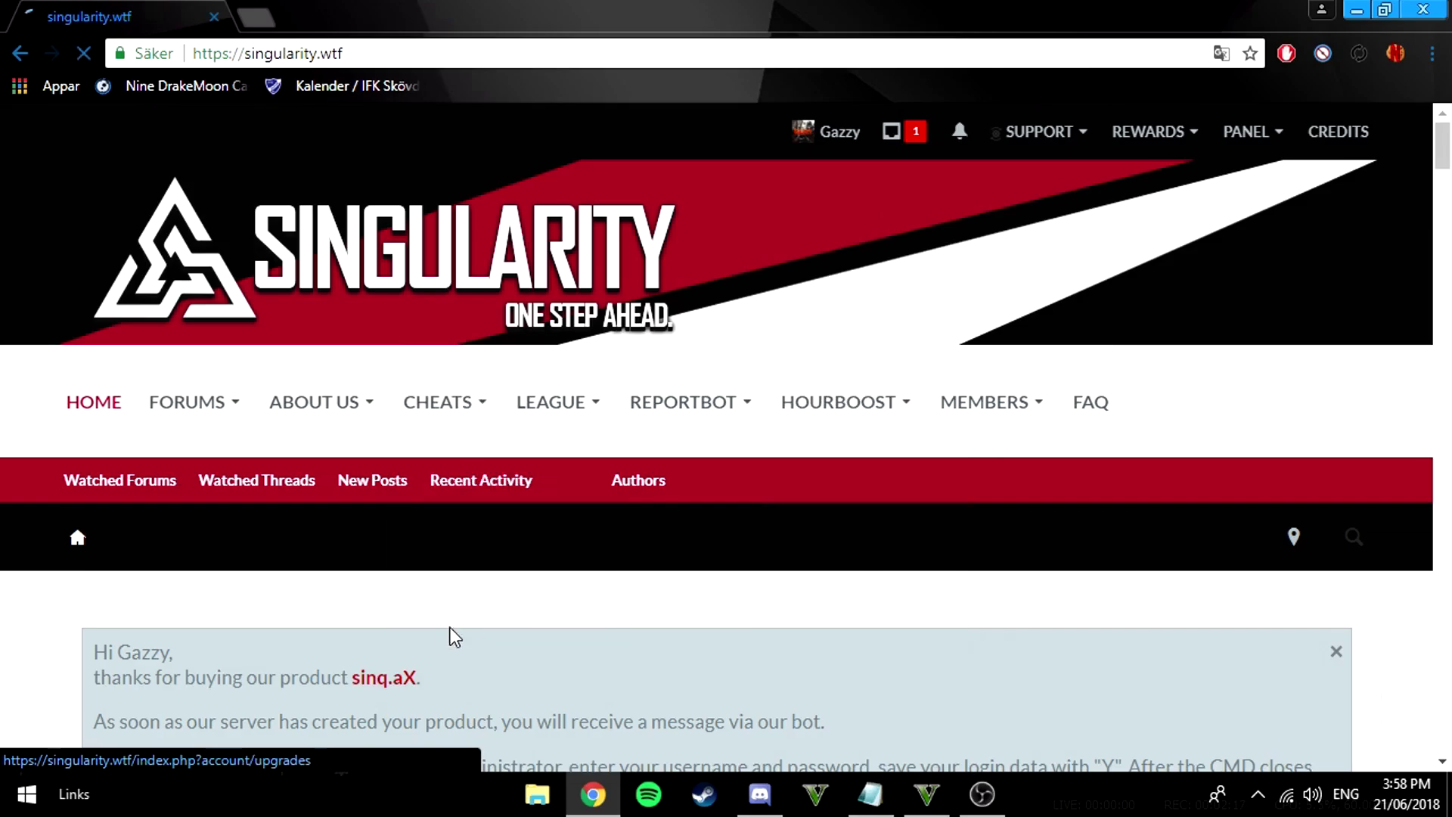
{"action": "scroll", "coordinate": [462, 431], "scroll_direction": "down", "scroll_amount": 9}
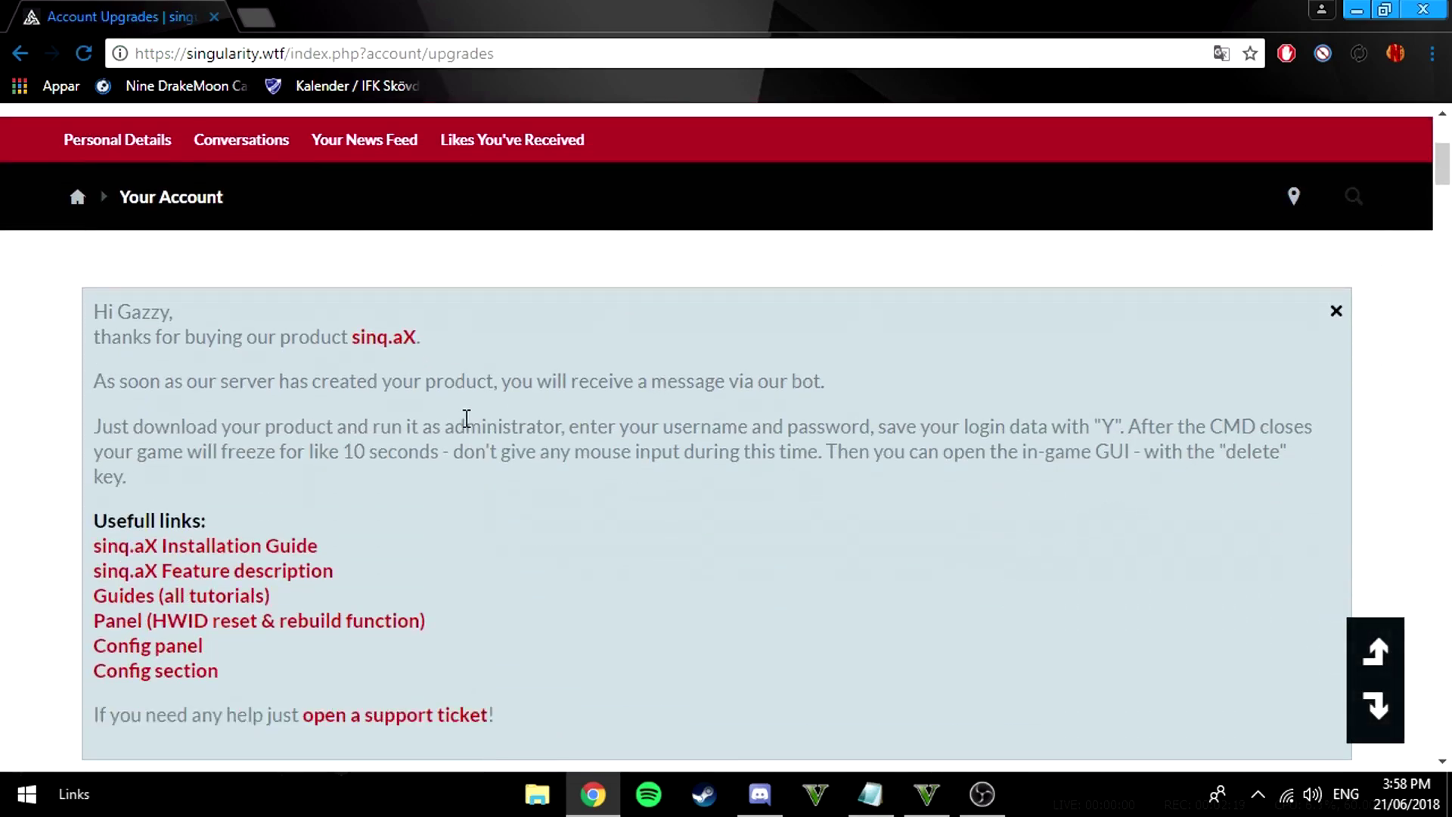
{"action": "scroll", "coordinate": [475, 425], "scroll_direction": "down", "scroll_amount": 1}
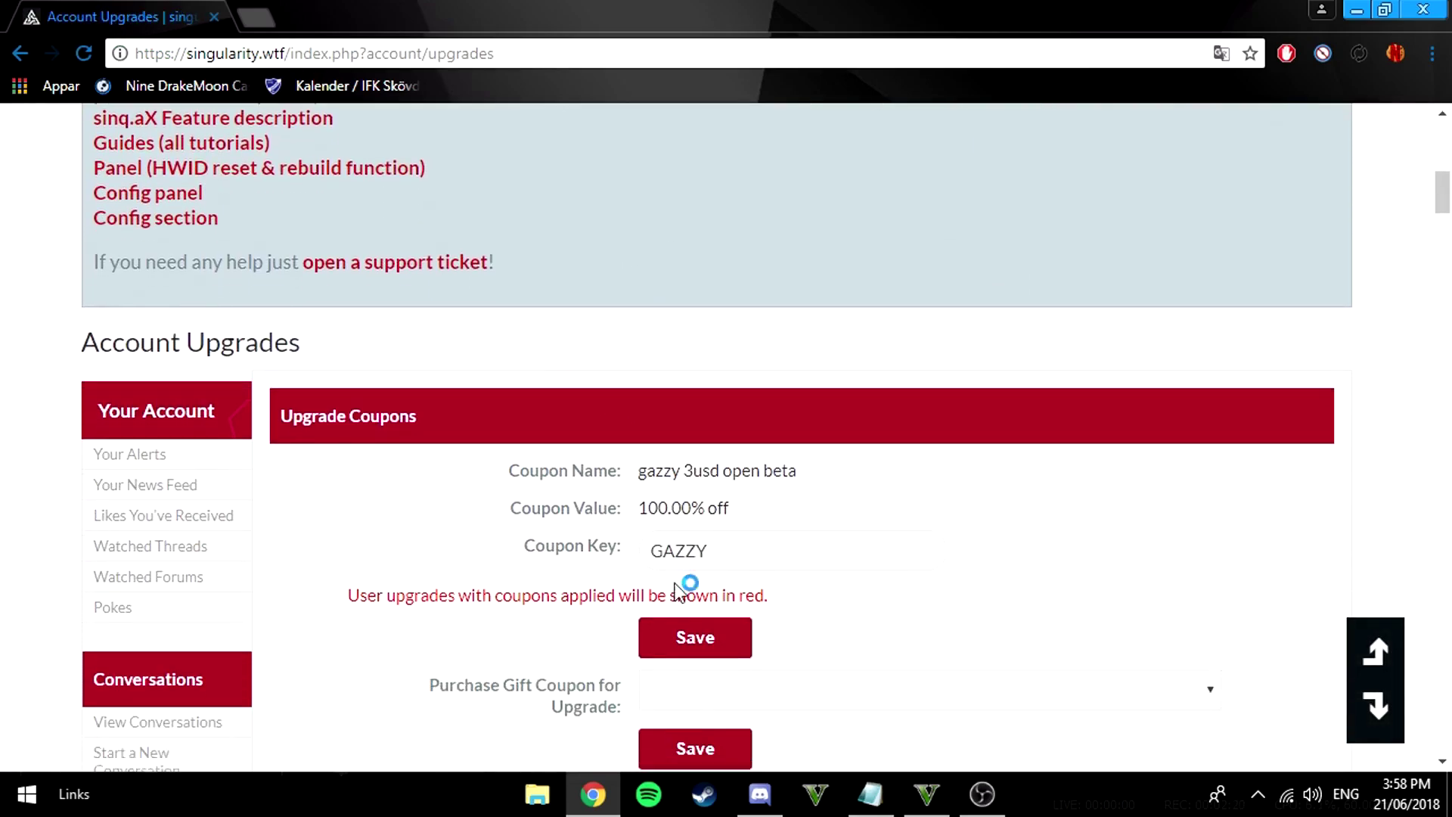
{"action": "double_click", "coordinate": [732, 548]}
{"action": "type", "text": "gazzy"}
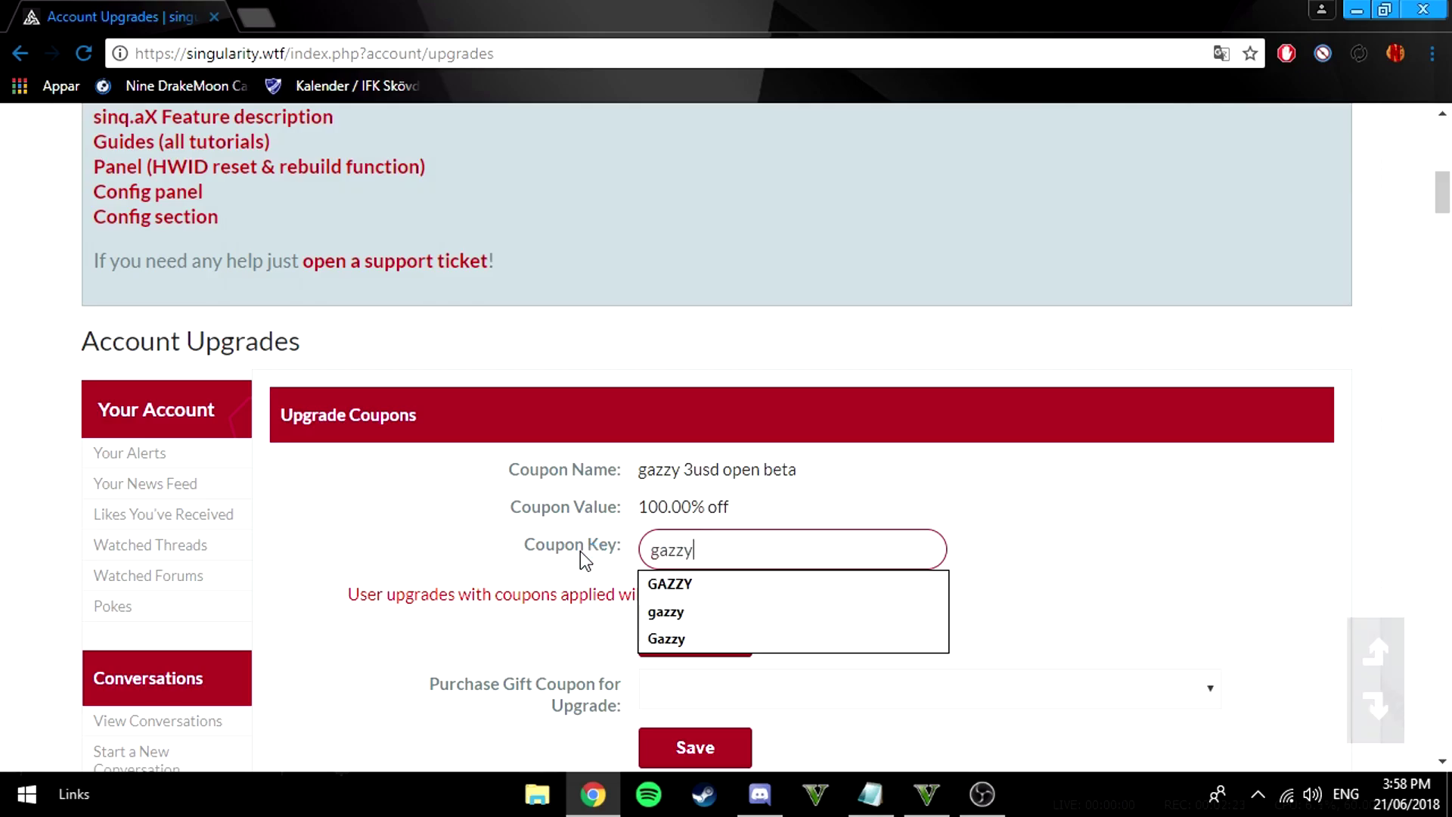
{"action": "key", "text": "Down"}
{"action": "key", "text": "Down"}
{"action": "key", "text": "Return"}
{"action": "left_click", "coordinate": [727, 639]}
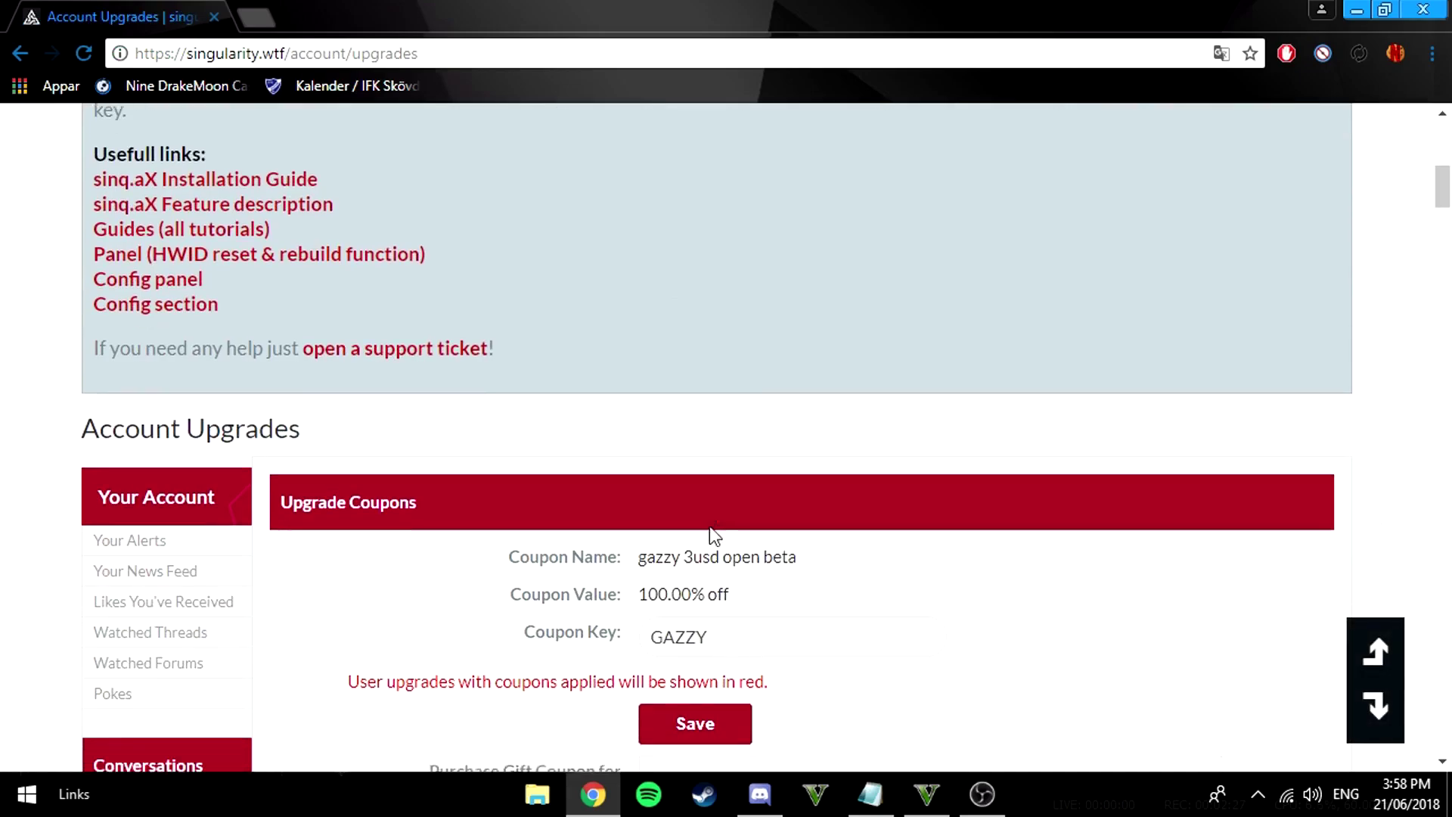
Highlight and check the applied 100.00% off coupon value.
{"action": "left_click_drag", "start_coordinate": [640, 508], "coordinate": [742, 519]}
{"action": "left_click", "coordinate": [749, 528]}
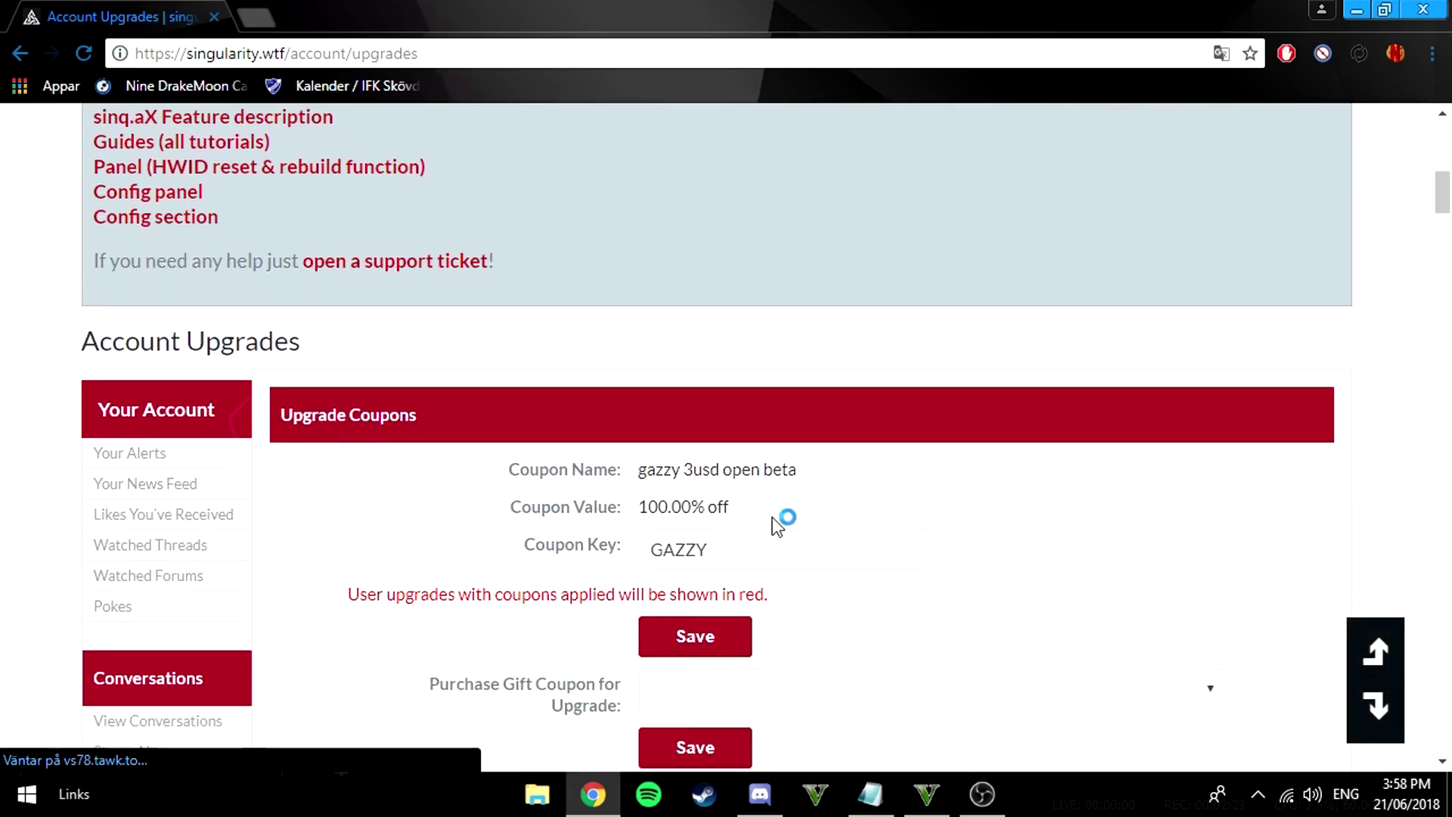
{"action": "scroll", "coordinate": [764, 514], "scroll_direction": "down", "scroll_amount": 2}
{"action": "scroll", "coordinate": [716, 315], "scroll_direction": "up", "scroll_amount": 1}
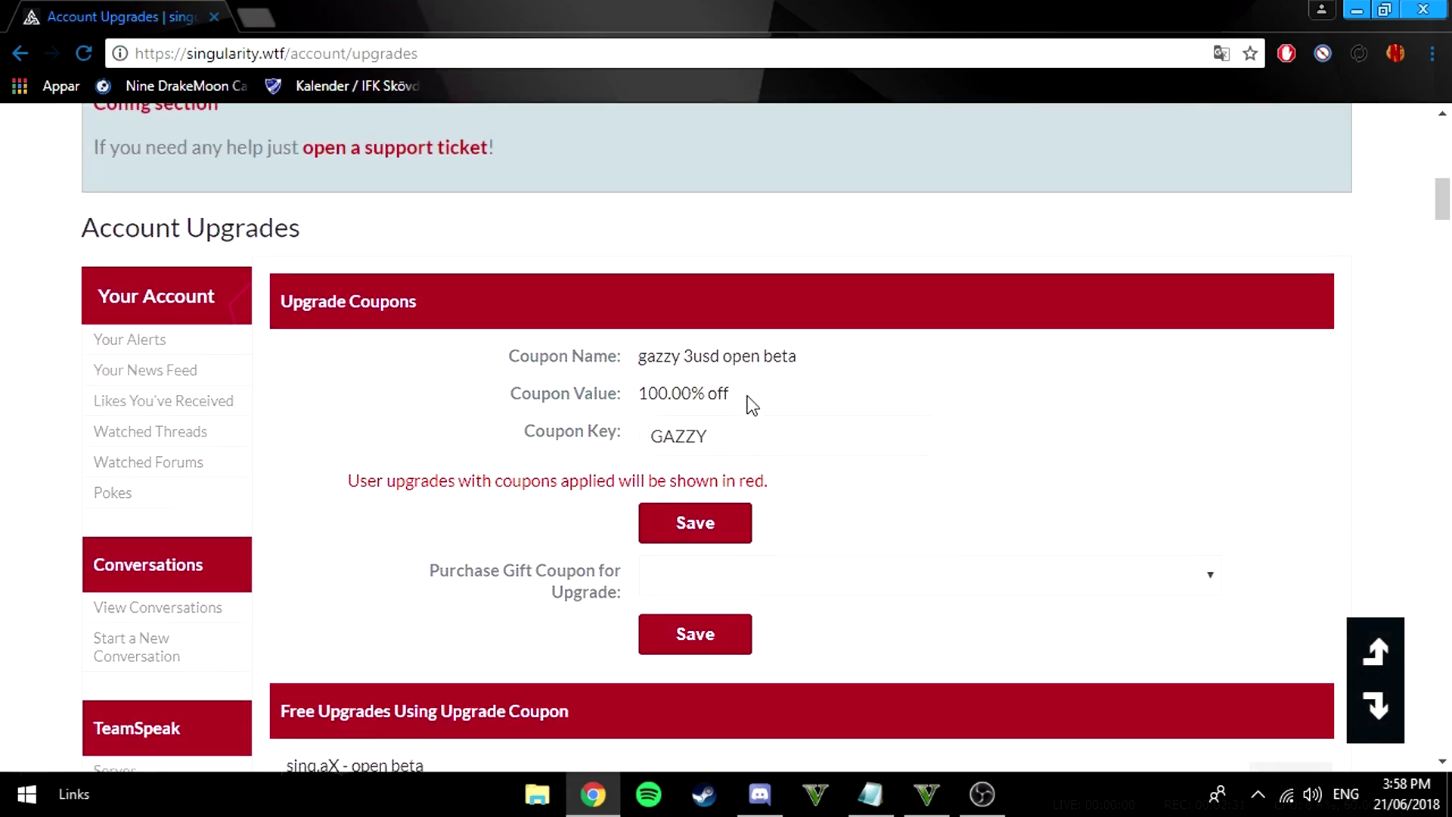
{"action": "left_click_drag", "start_coordinate": [752, 395], "coordinate": [628, 395]}
{"action": "left_click", "coordinate": [779, 413]}
{"action": "scroll", "coordinate": [761, 409], "scroll_direction": "down", "scroll_amount": 7}
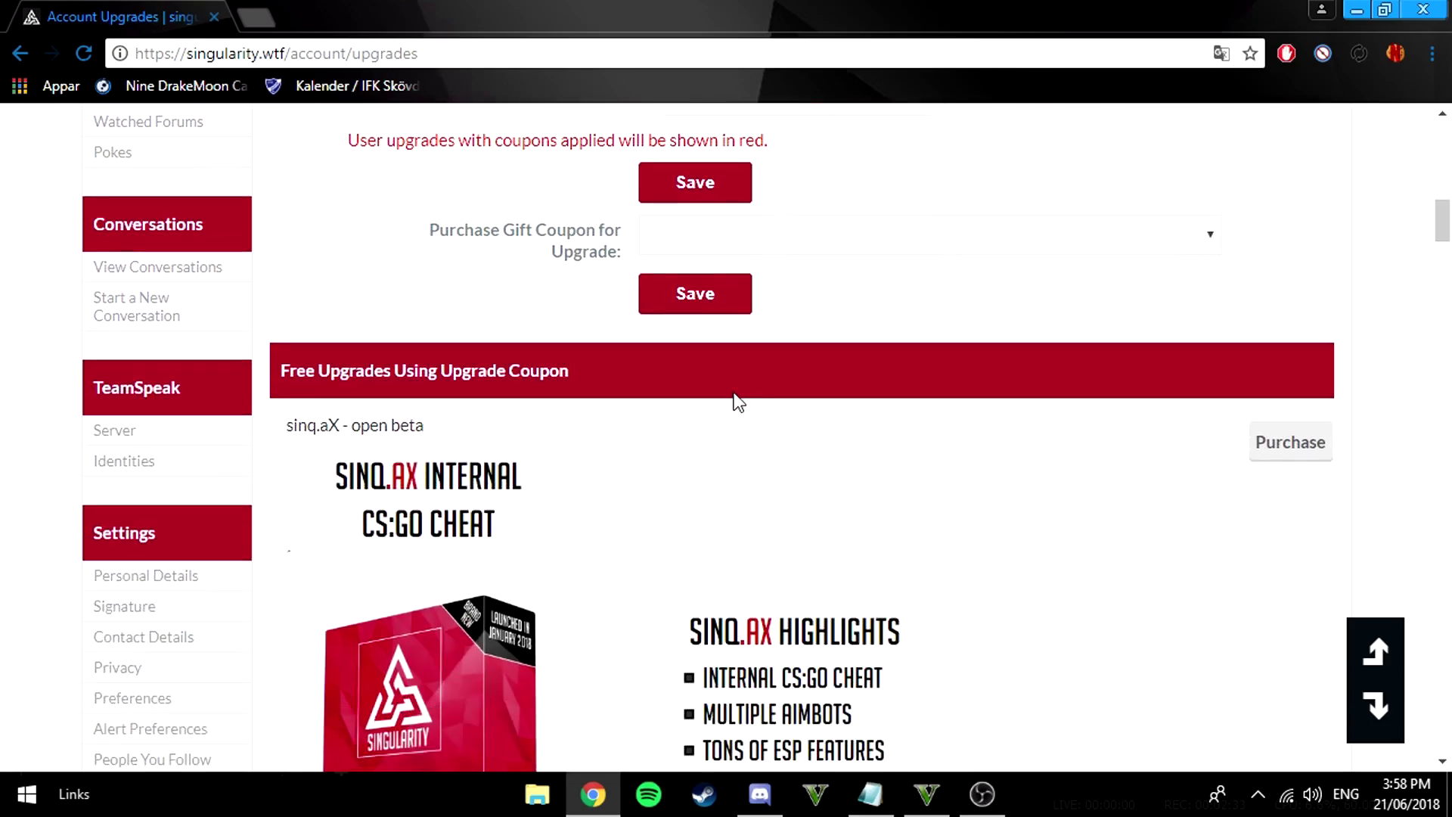
{"action": "scroll", "coordinate": [764, 399], "scroll_direction": "up", "scroll_amount": 1}
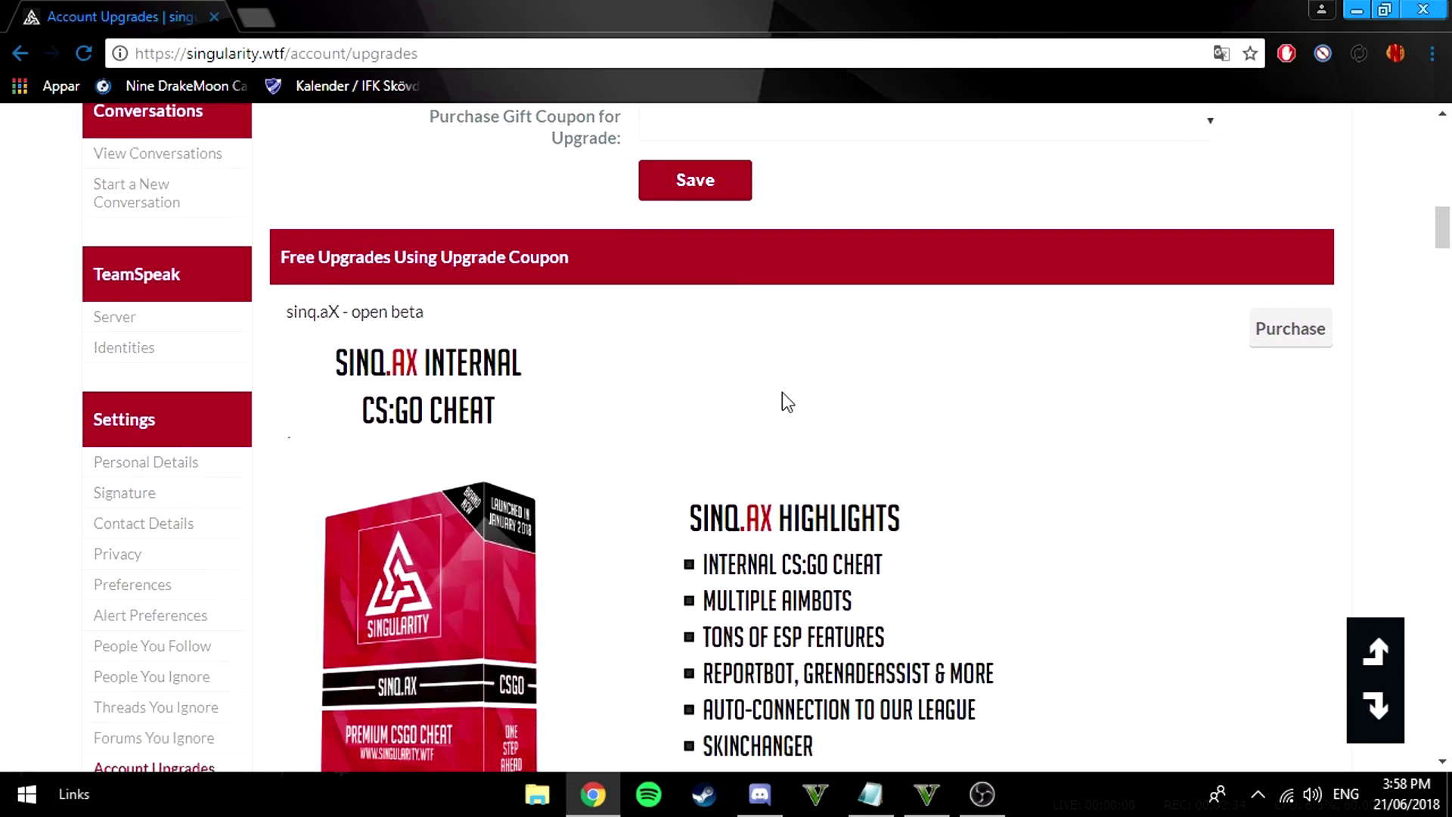
Purchase the free sinq.aX open beta upgrade and confirm the purchase.
{"action": "left_click", "coordinate": [1274, 348]}
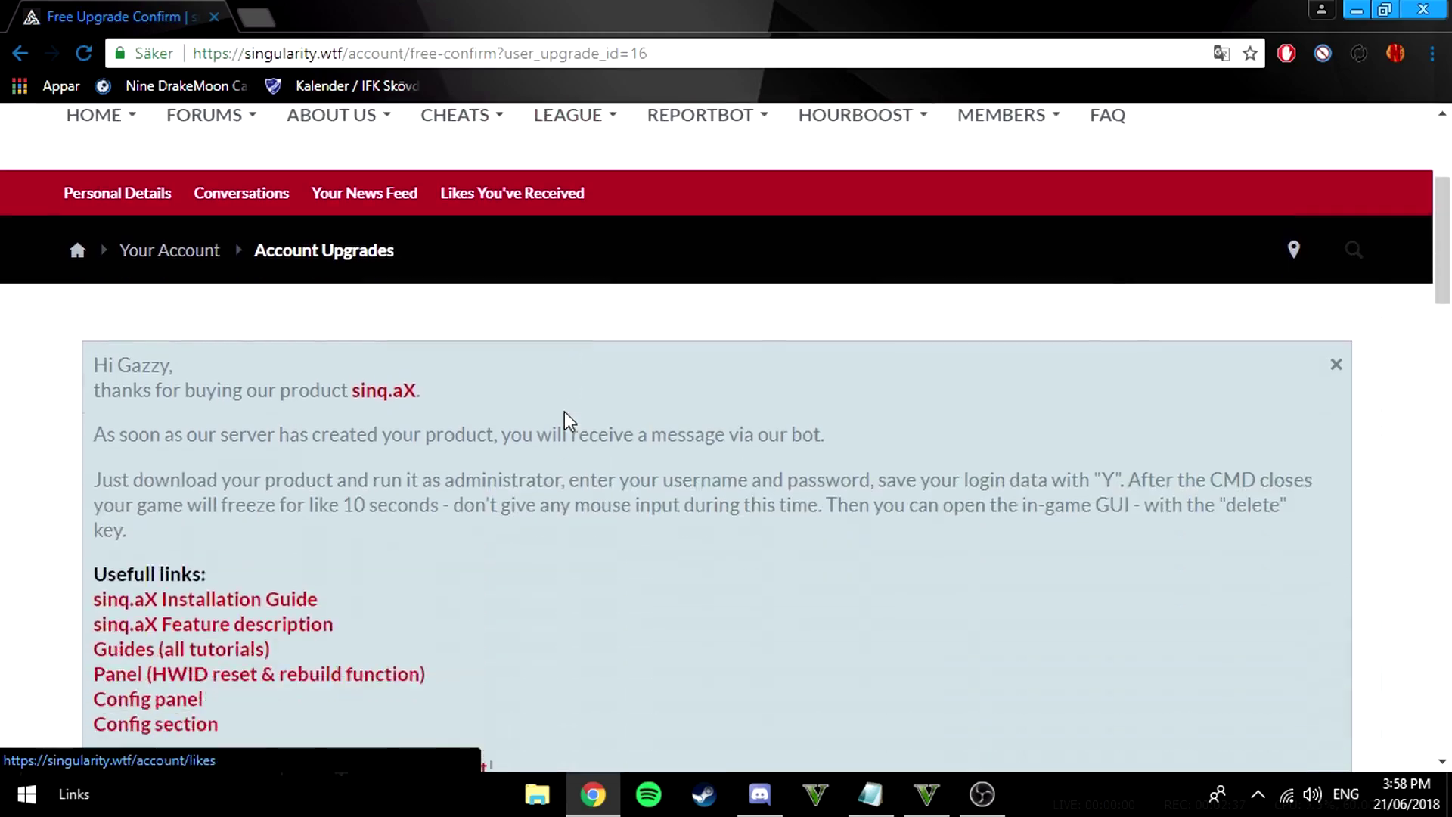
{"action": "scroll", "coordinate": [560, 408], "scroll_direction": "down", "scroll_amount": 6}
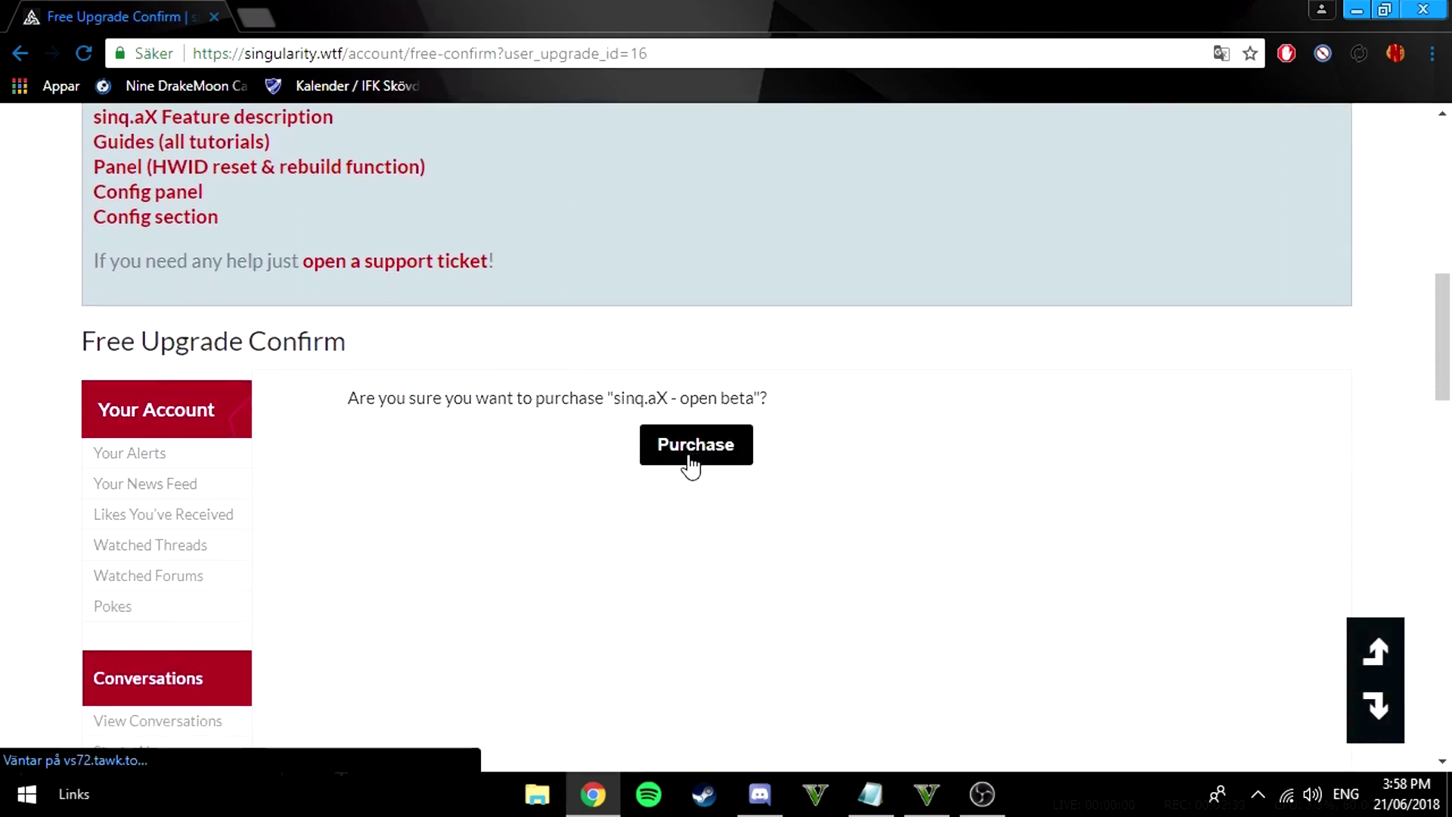
{"action": "left_click", "coordinate": [690, 459]}
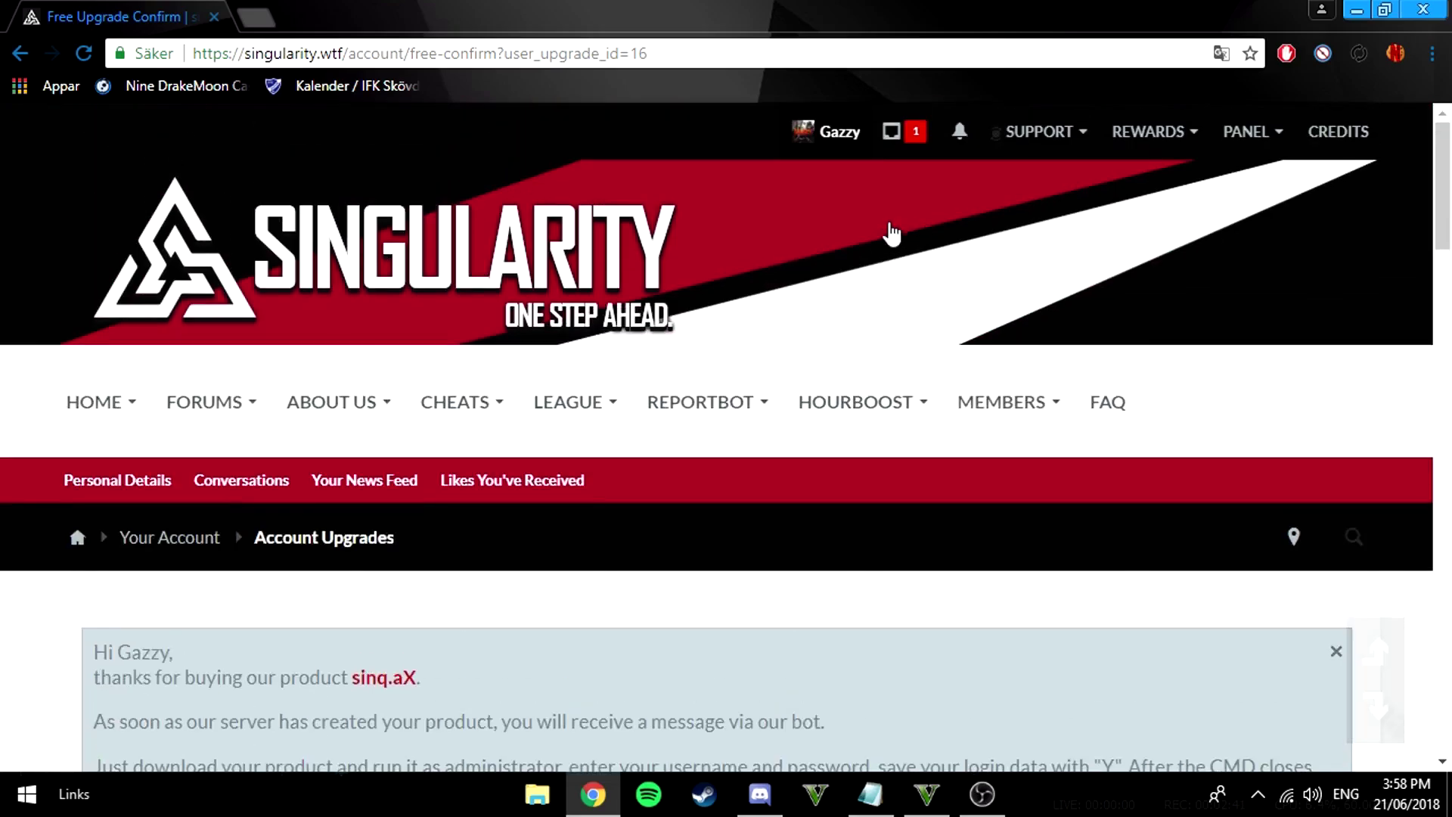
{"action": "left_click", "coordinate": [892, 132]}
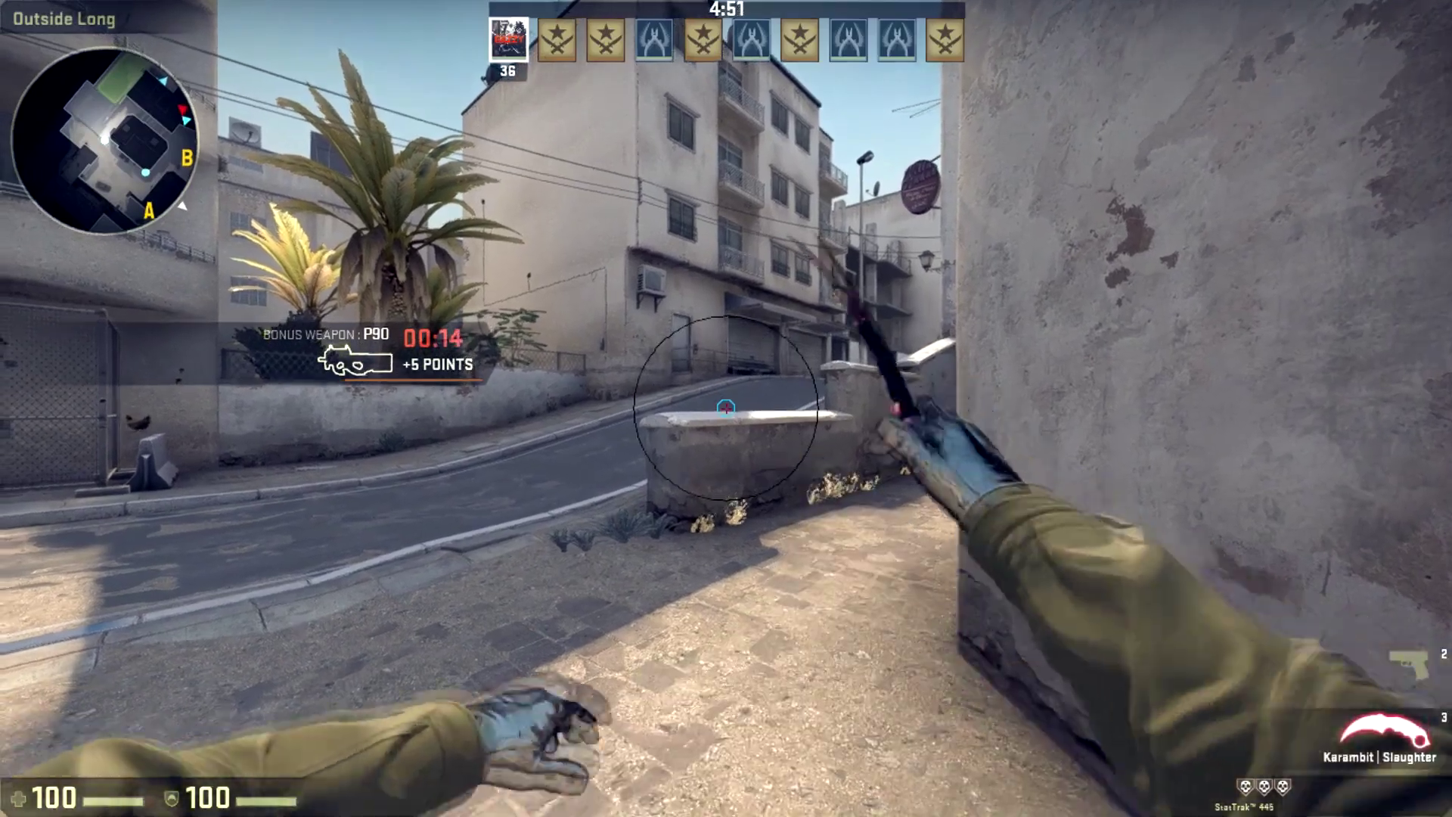
In CS:GO, walk toward T Start, inspect the Karambit and swap between pistol and knife.
{"action": "key", "text": "w"}
{"action": "key", "text": "f"}
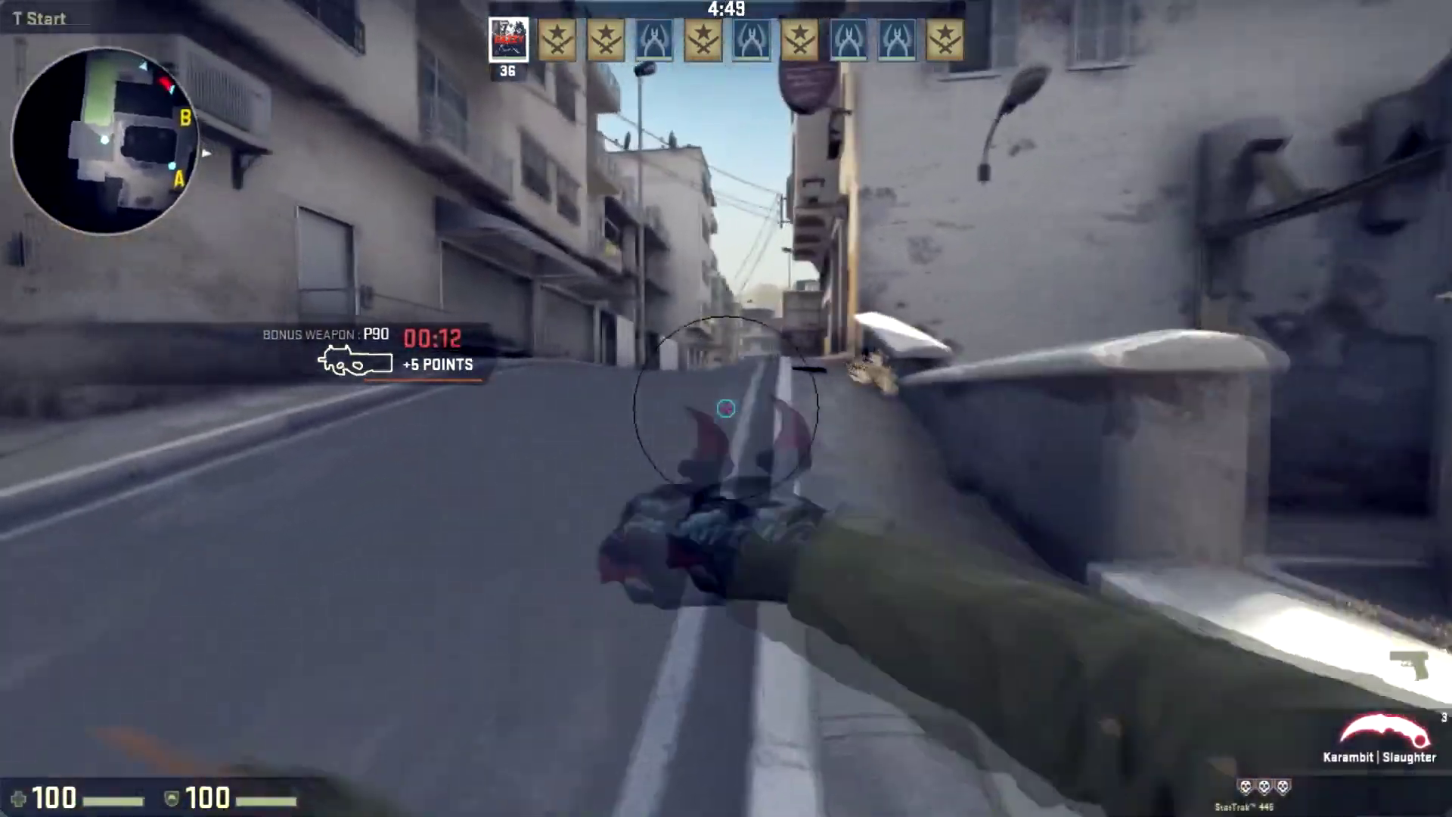
{"action": "key", "text": "2"}
{"action": "key", "text": "3"}
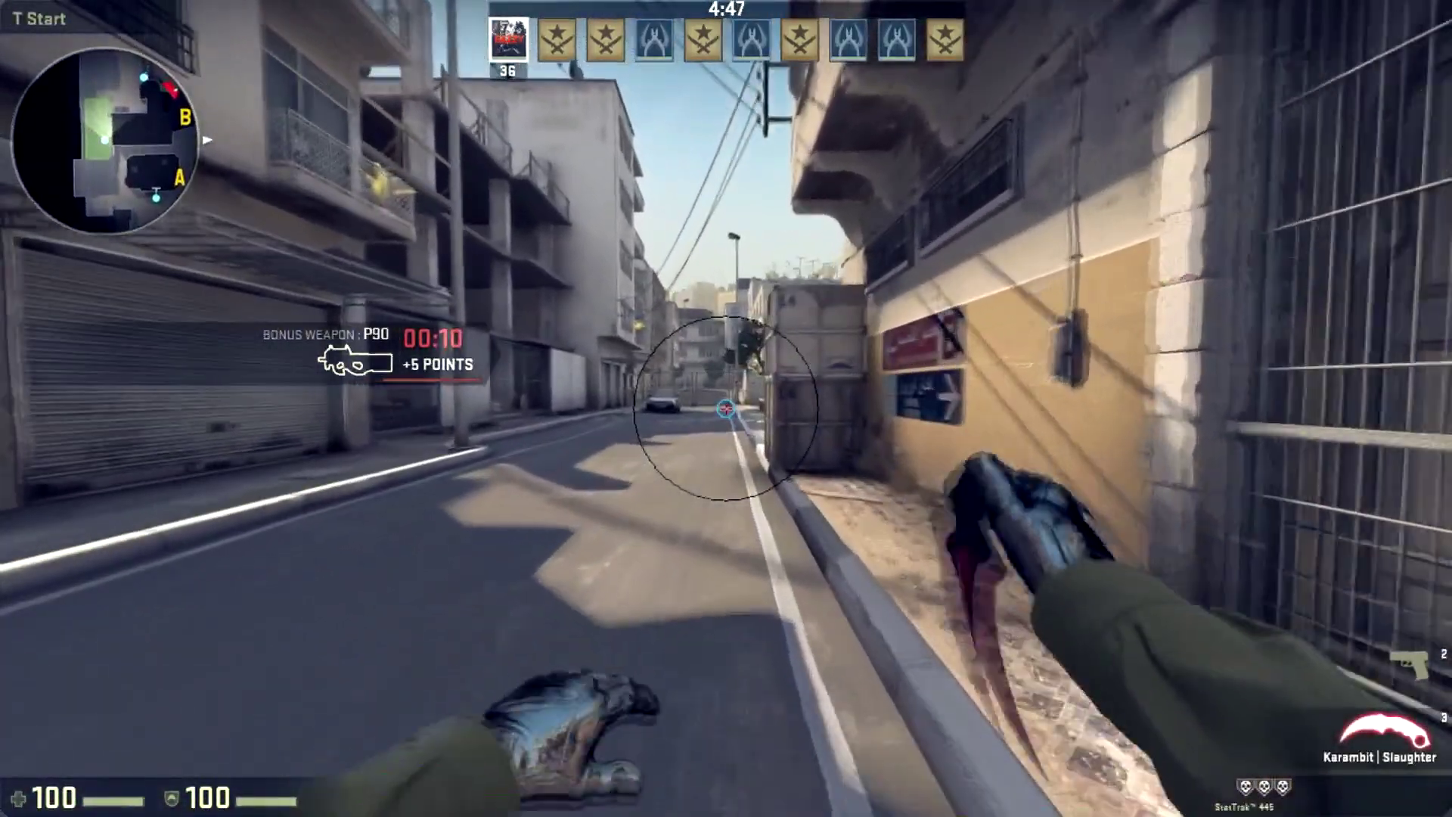
Open the sinq.aX menu with Insert and browse the Aim & Shoot, Visuals and Skins tabs.
{"action": "key", "text": "Insert"}
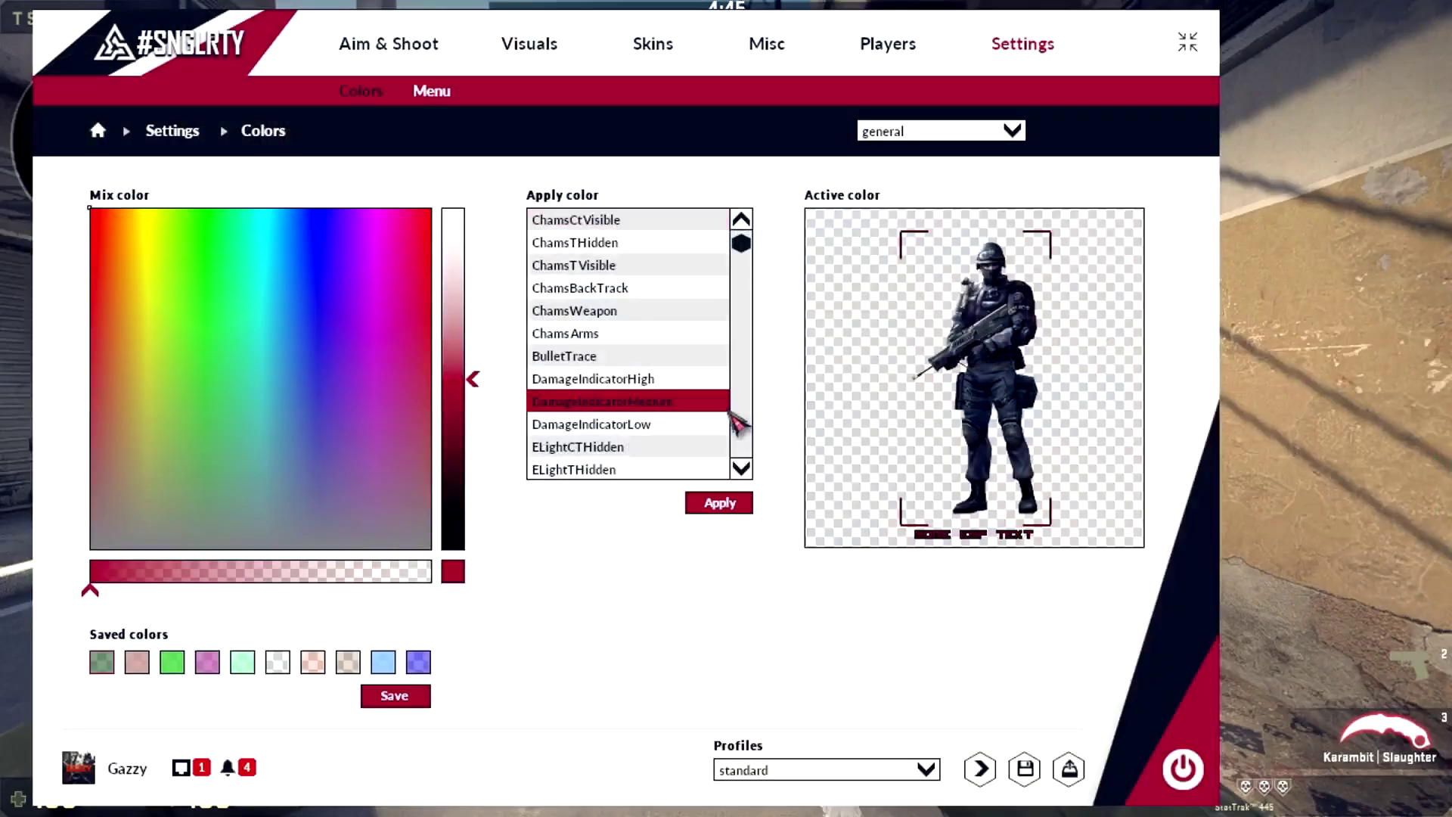
{"action": "left_click", "coordinate": [362, 35]}
{"action": "left_click", "coordinate": [518, 45]}
{"action": "left_click", "coordinate": [587, 62]}
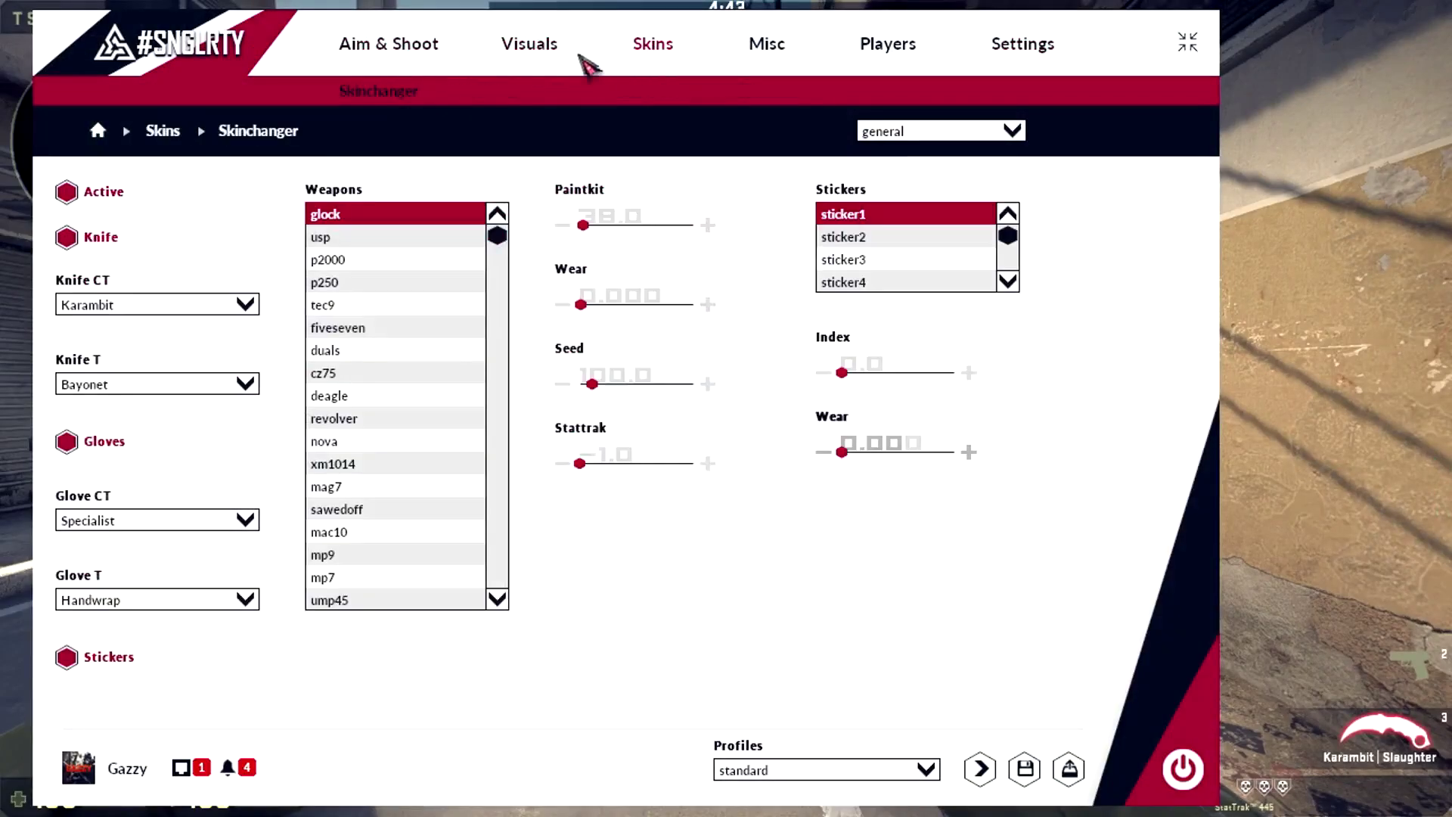
{"action": "left_click", "coordinate": [538, 58]}
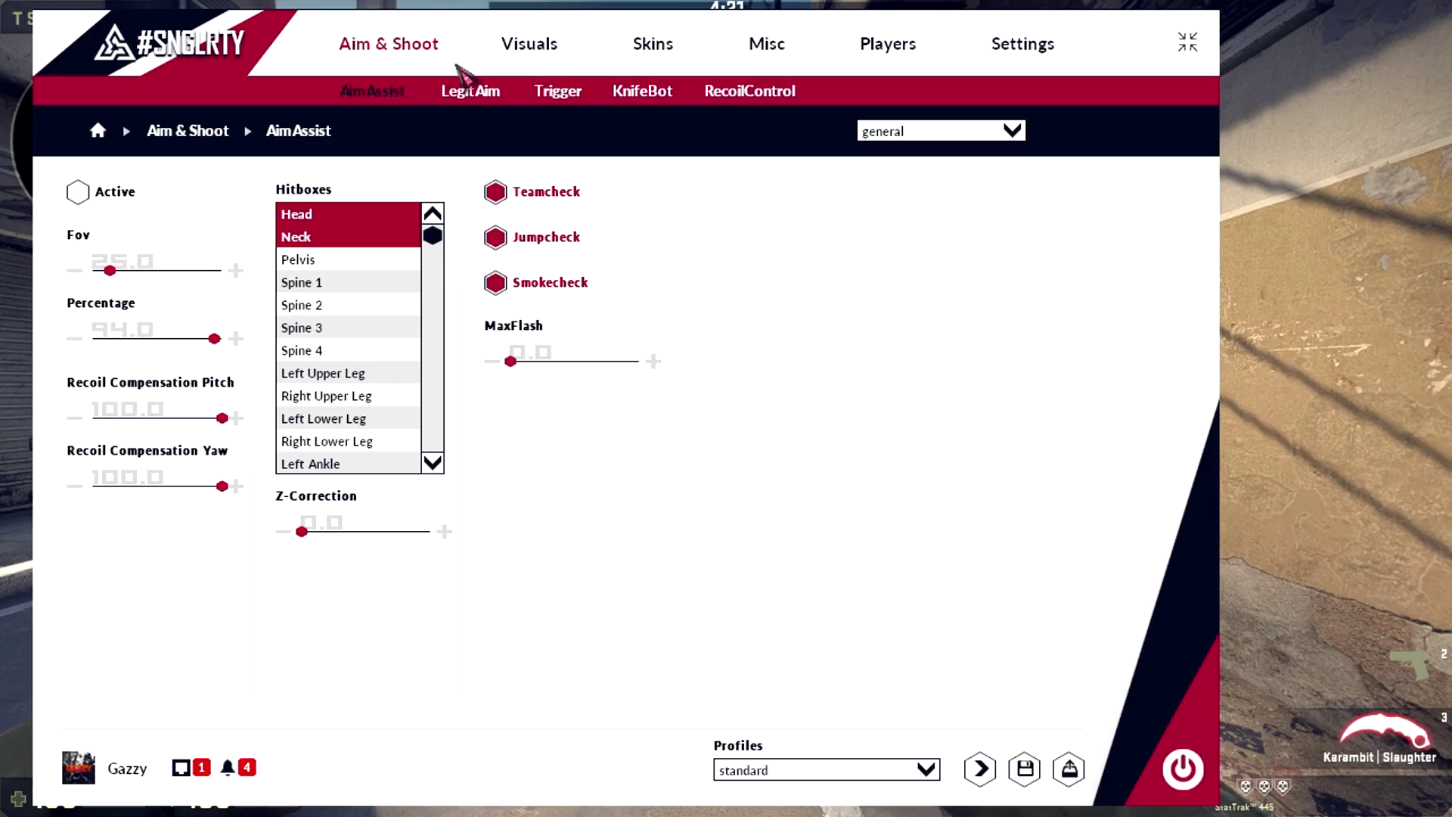
After viewing Skins and Misc, add Left Upper Leg as a Legit Aim hitbox and close to save.
{"action": "left_click", "coordinate": [640, 45]}
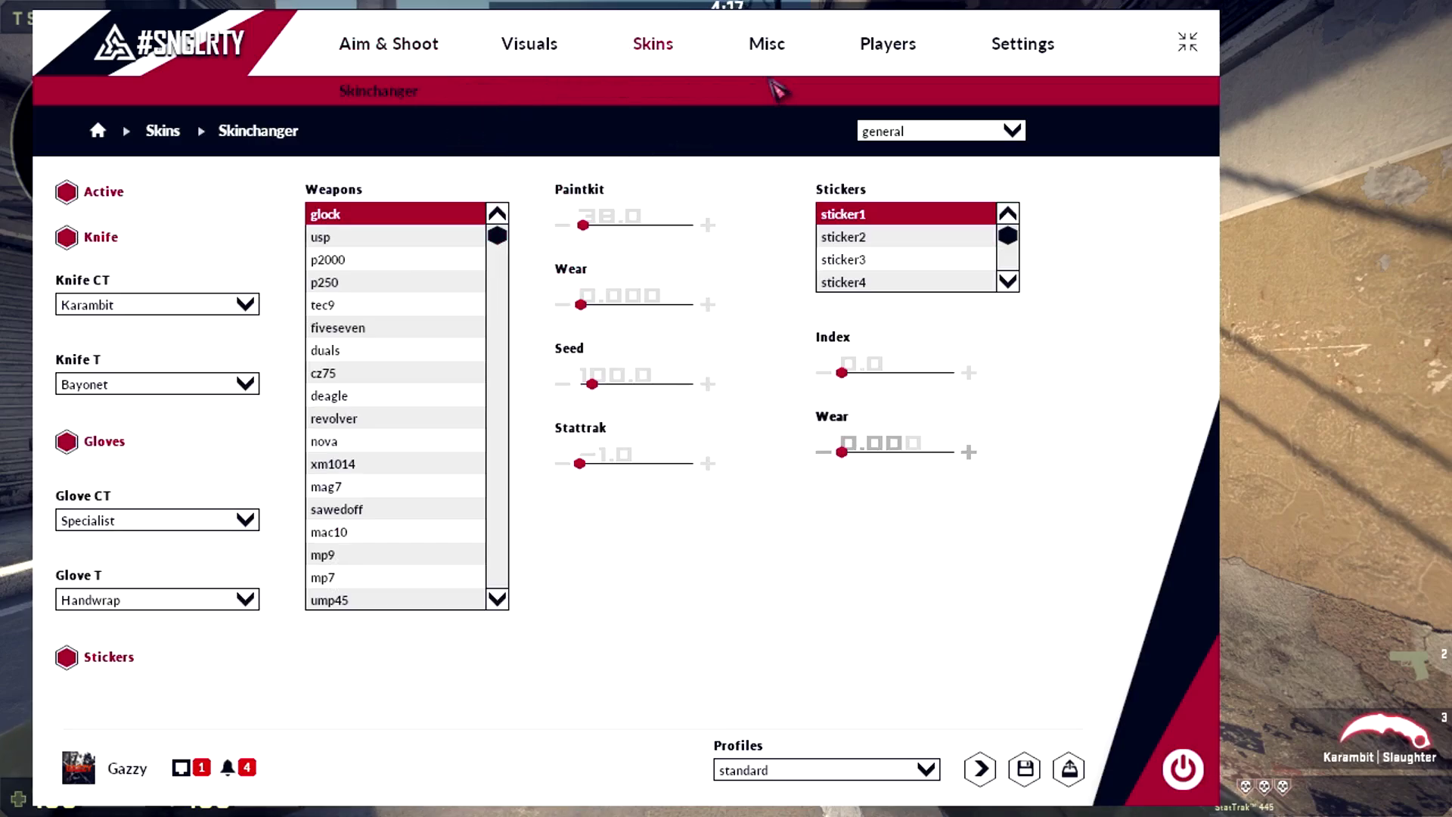
{"action": "left_click", "coordinate": [772, 55]}
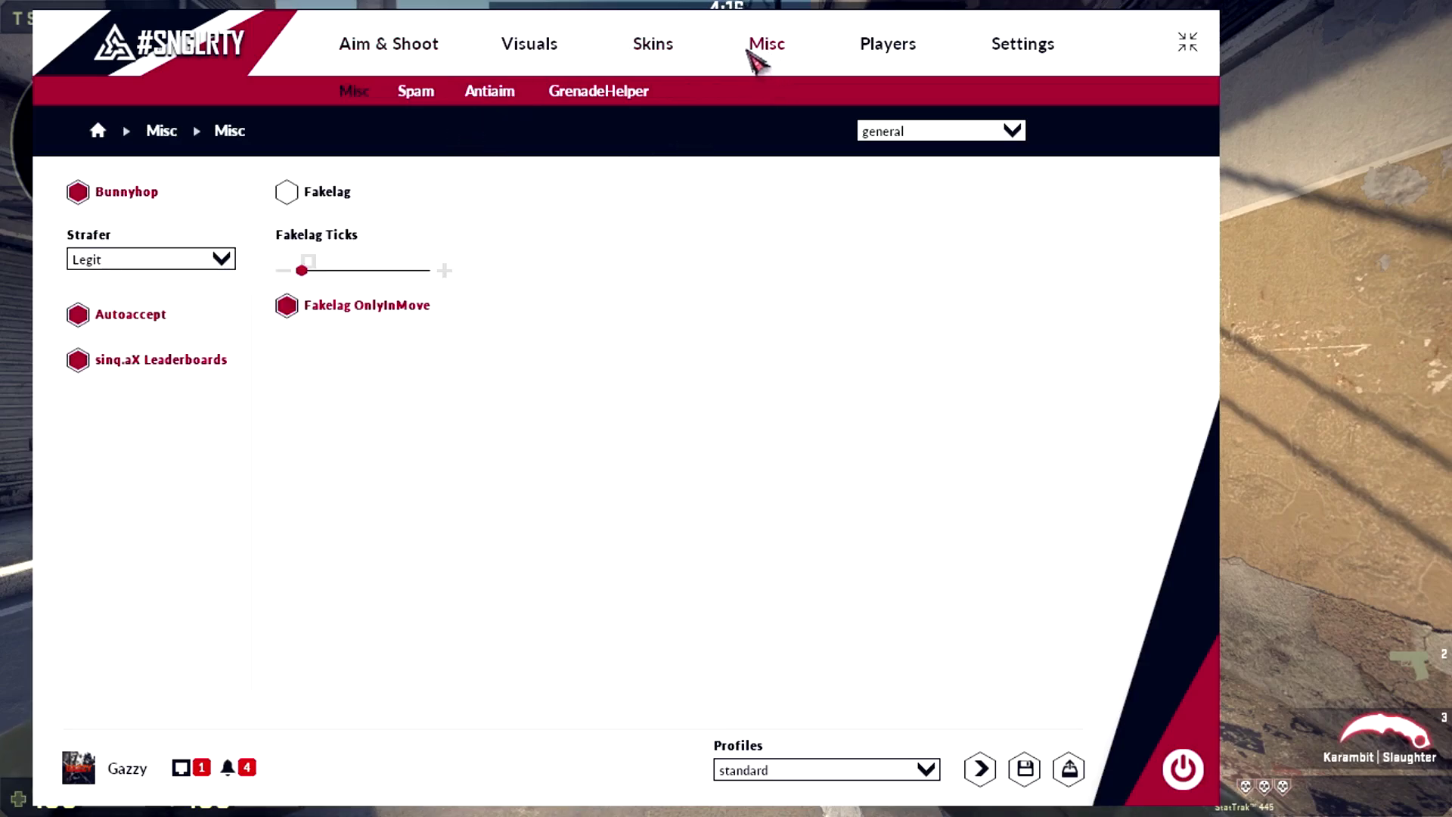
{"action": "left_click", "coordinate": [389, 45]}
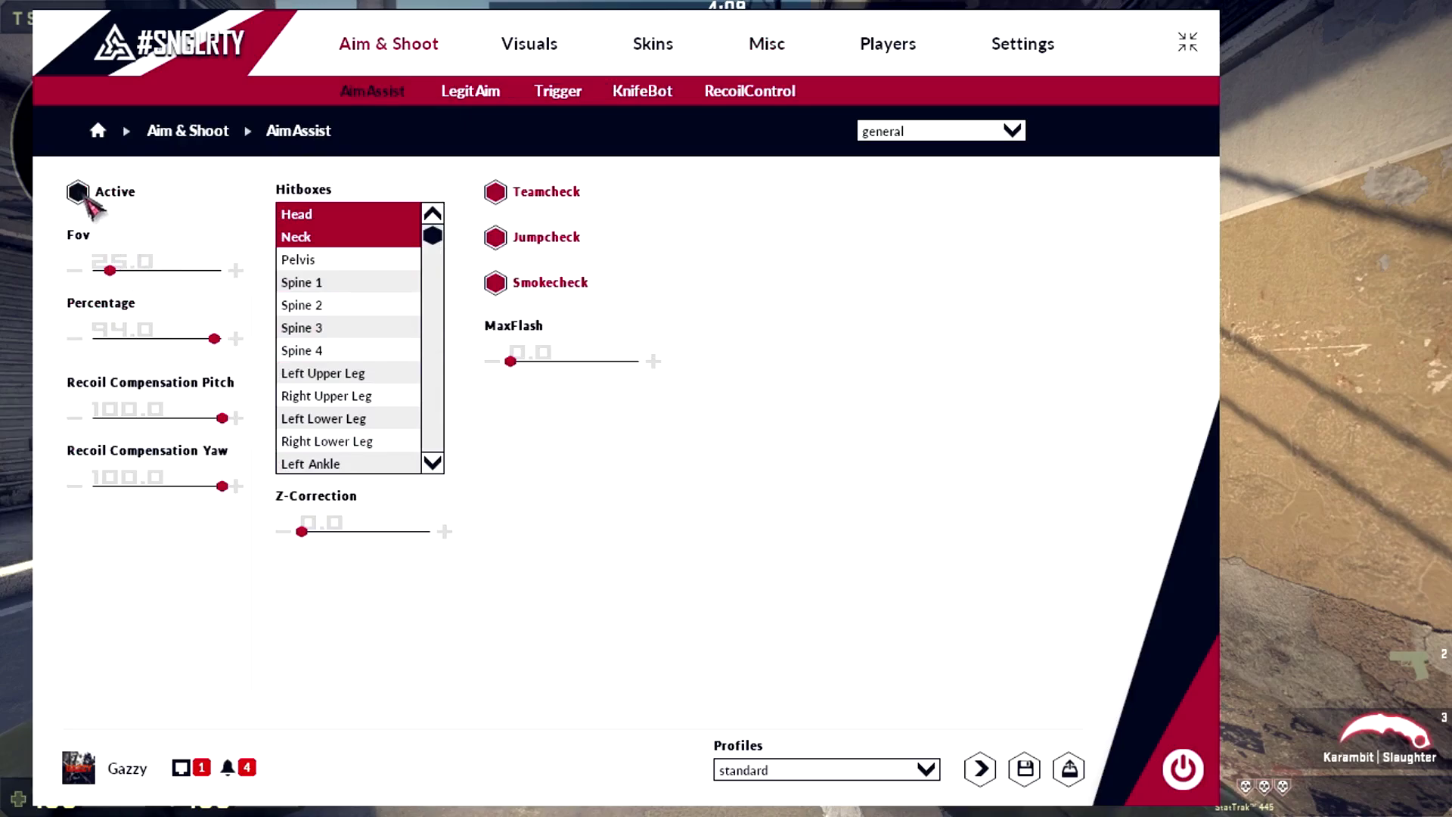
{"action": "left_click", "coordinate": [469, 92]}
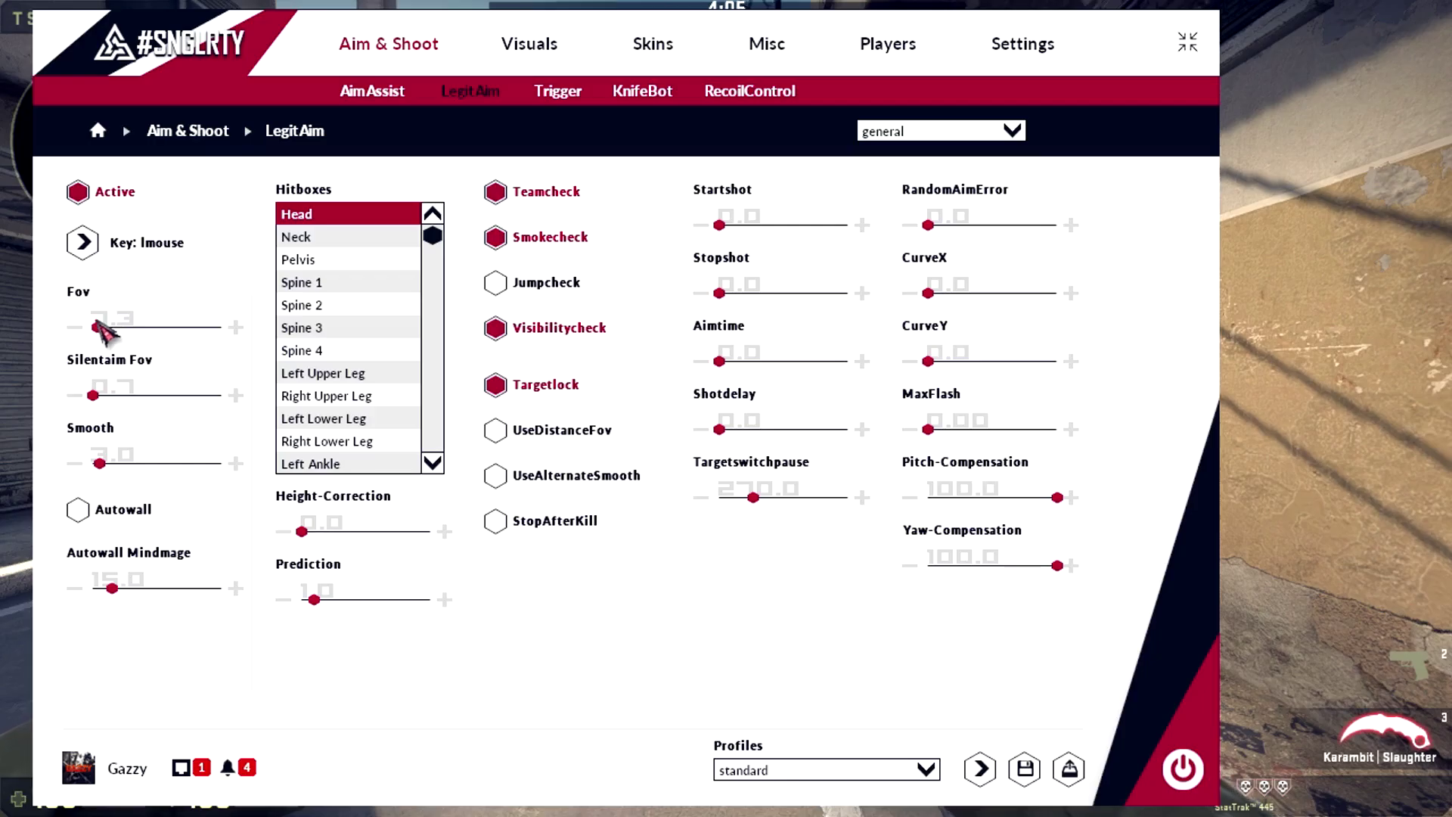
{"action": "left_click", "coordinate": [317, 375]}
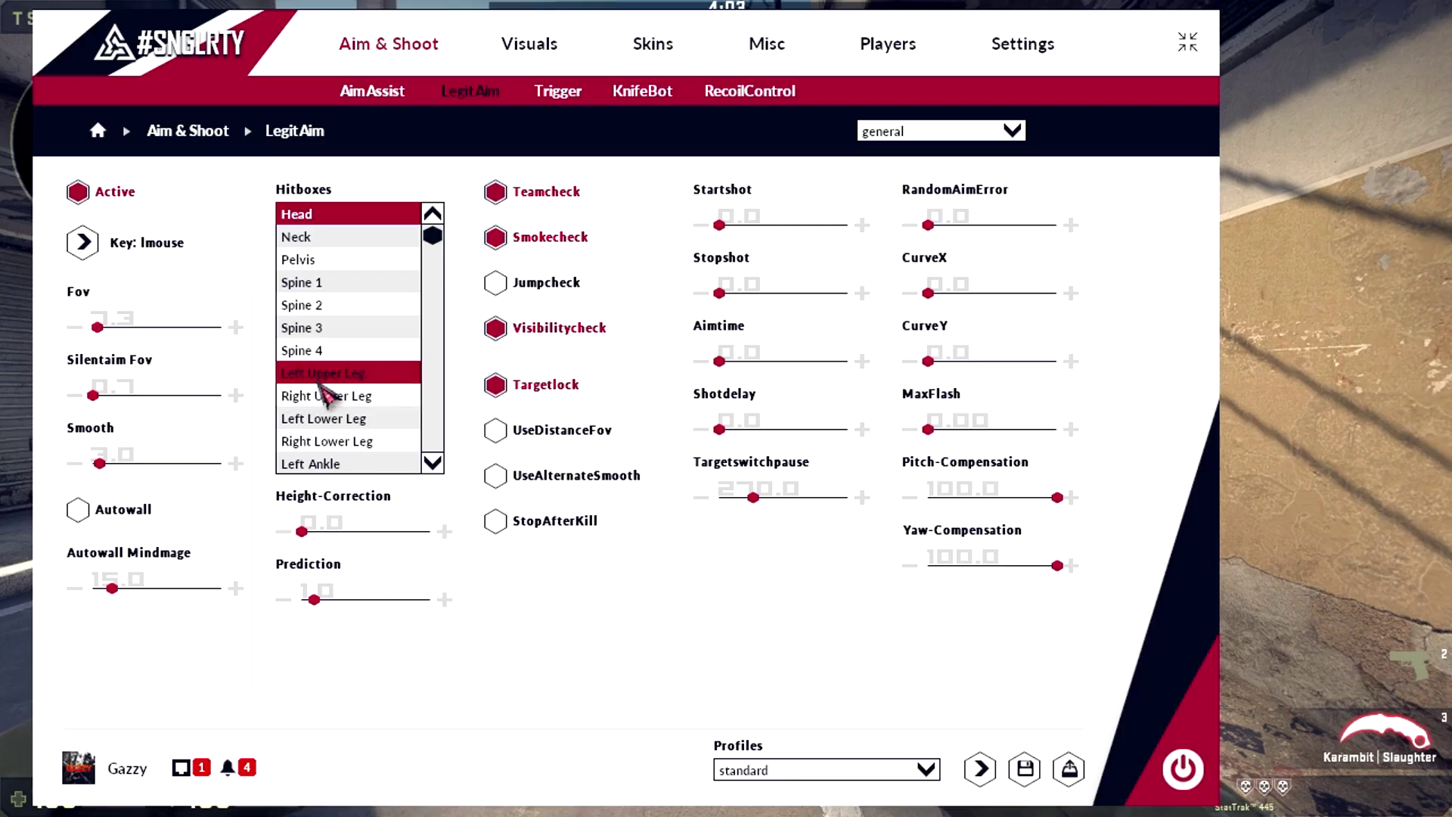
{"action": "key", "text": "Insert"}
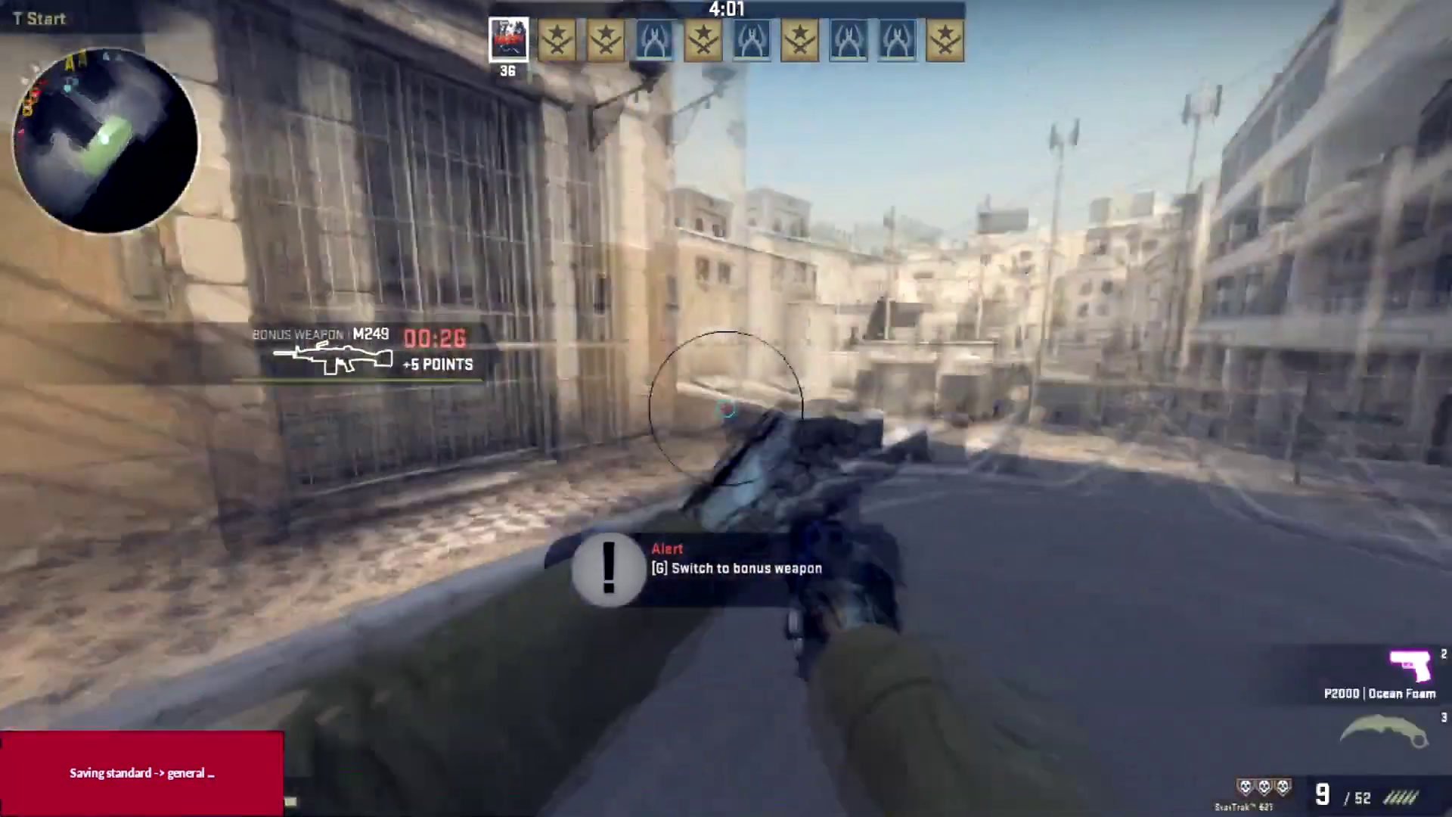
Swap between knife and pistol in game, then reopen the menu on Legit Aim.
{"action": "key", "text": "3"}
{"action": "key", "text": "2"}
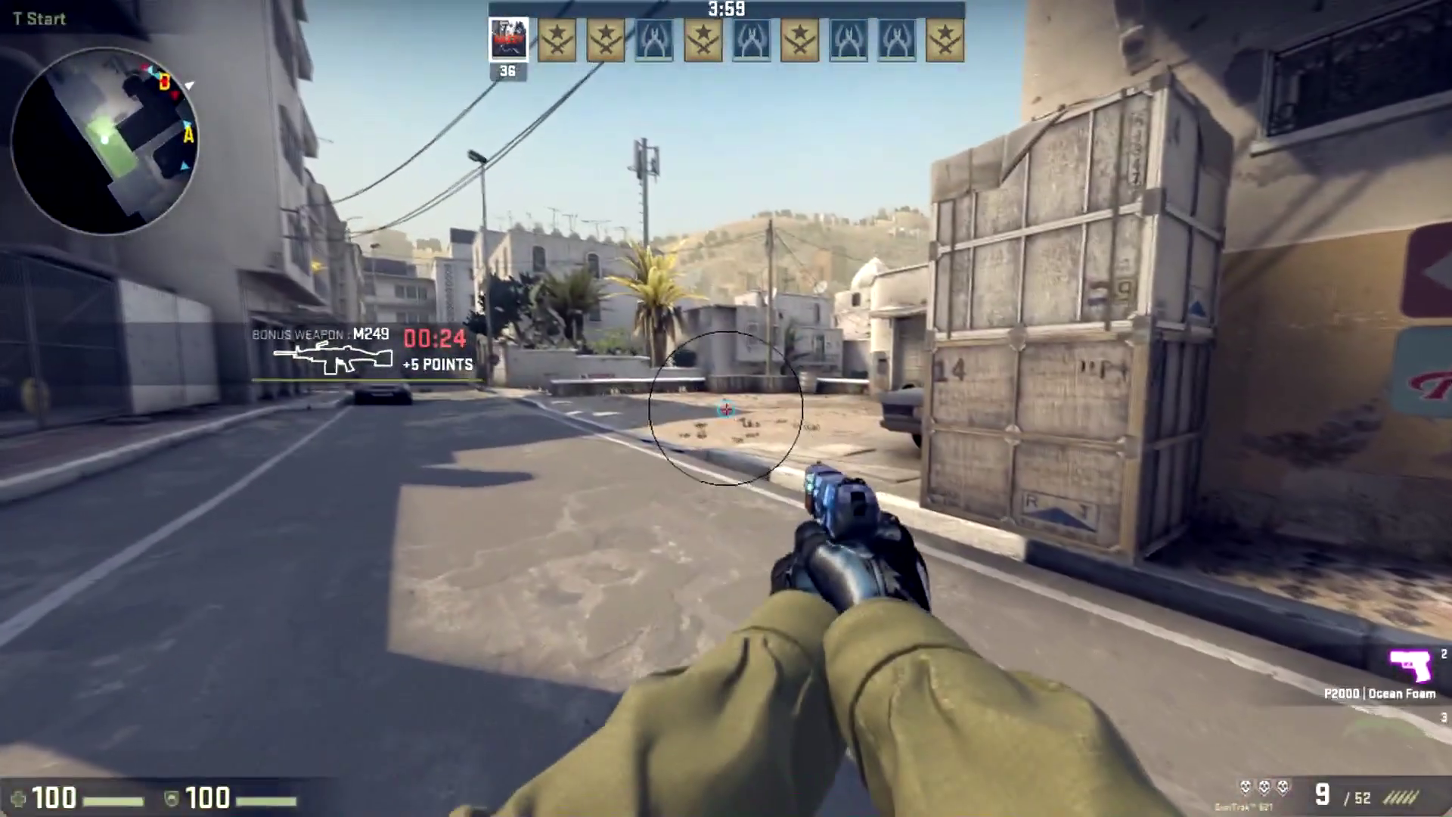
{"action": "key", "text": "Insert"}
{"action": "scroll", "coordinate": [348, 308], "scroll_direction": "down", "scroll_amount": 1}
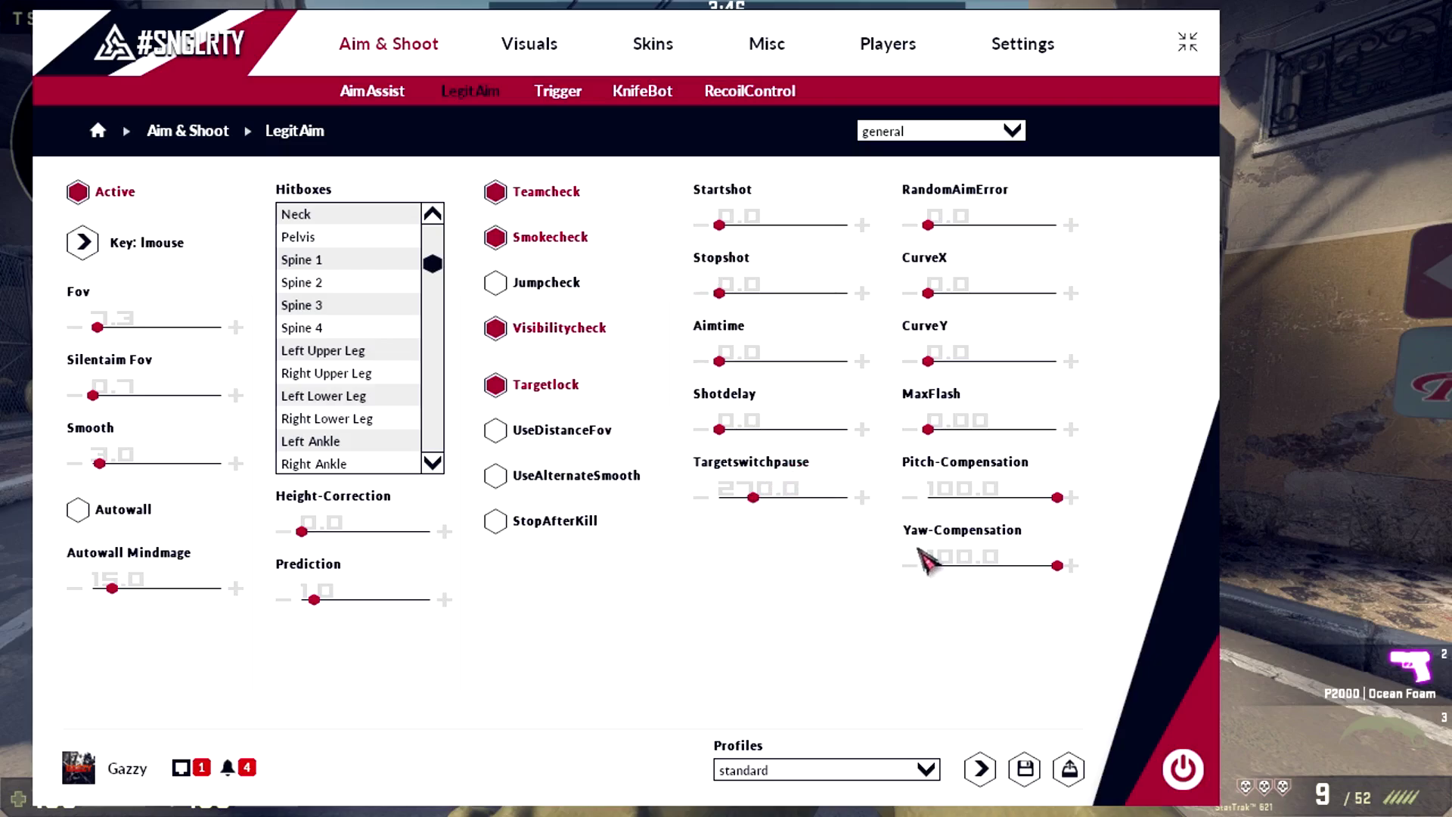
Deselect the body hitboxes so only Head and Neck remain for Legit Aim.
{"action": "left_click", "coordinate": [397, 265]}
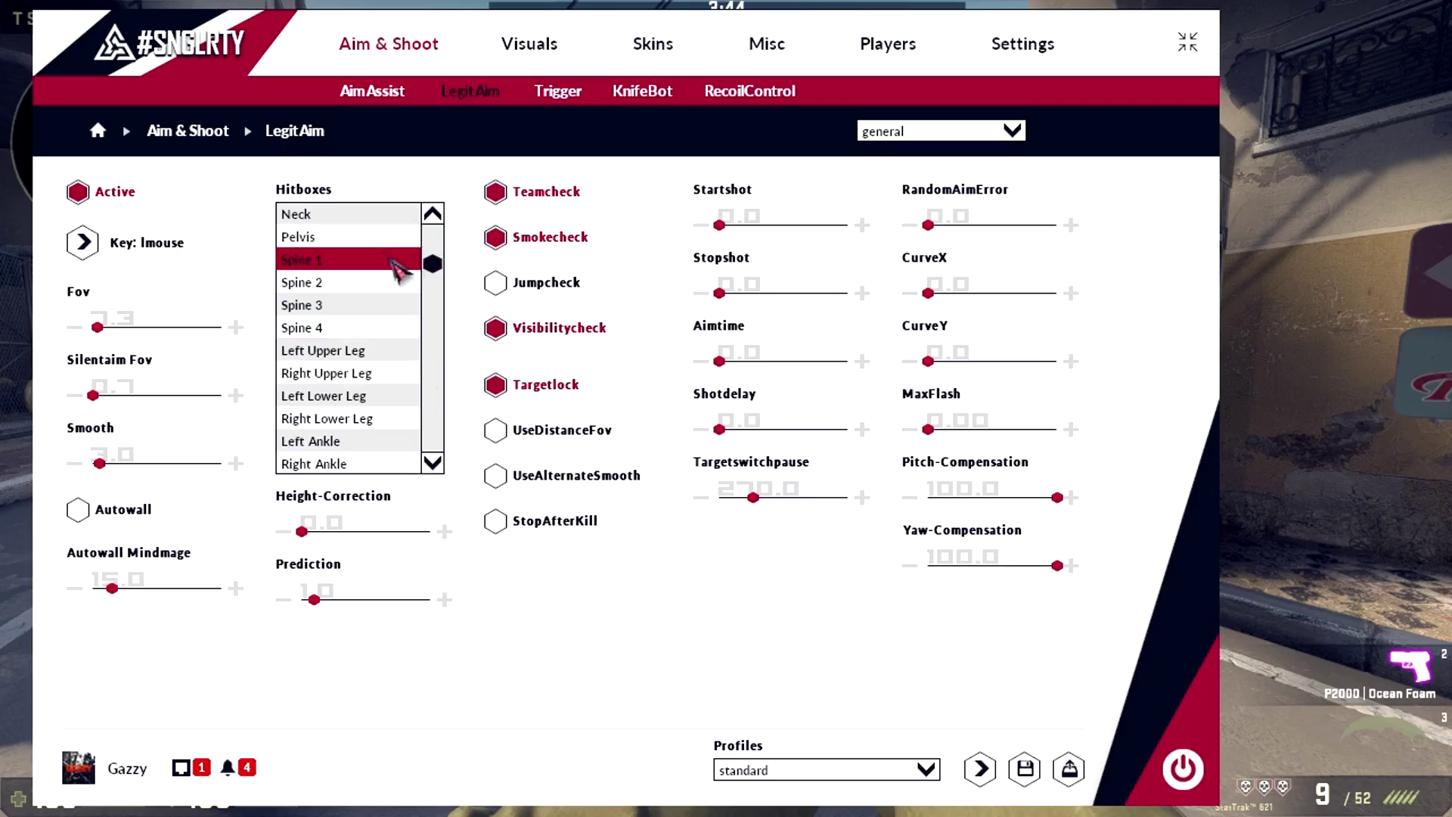
{"action": "left_click_drag", "start_coordinate": [432, 267], "coordinate": [432, 236]}
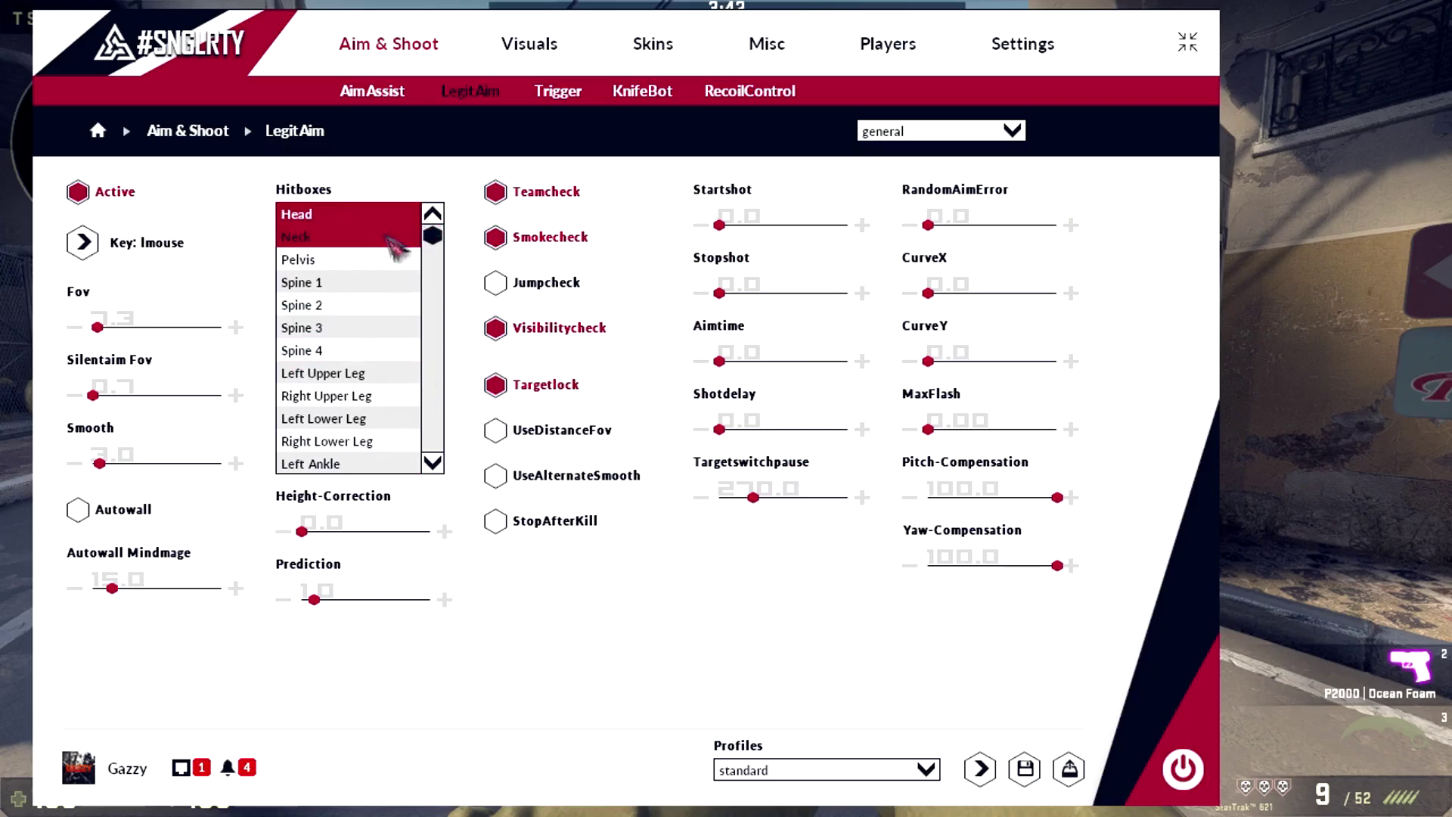
{"action": "left_click", "coordinate": [356, 282]}
{"action": "left_click_drag", "start_coordinate": [315, 371], "coordinate": [349, 326]}
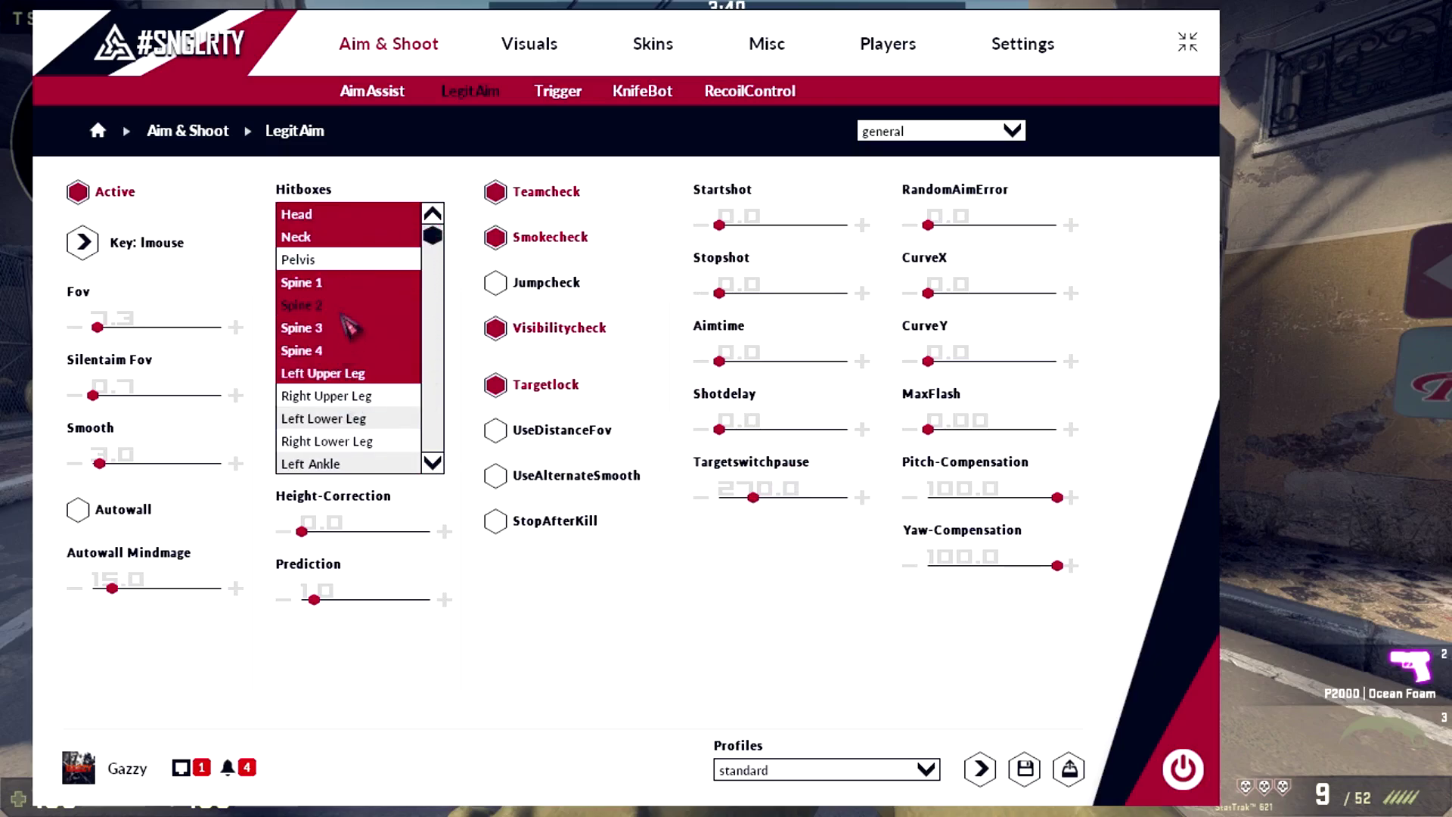
{"action": "left_click", "coordinate": [354, 259]}
{"action": "left_click", "coordinate": [333, 369]}
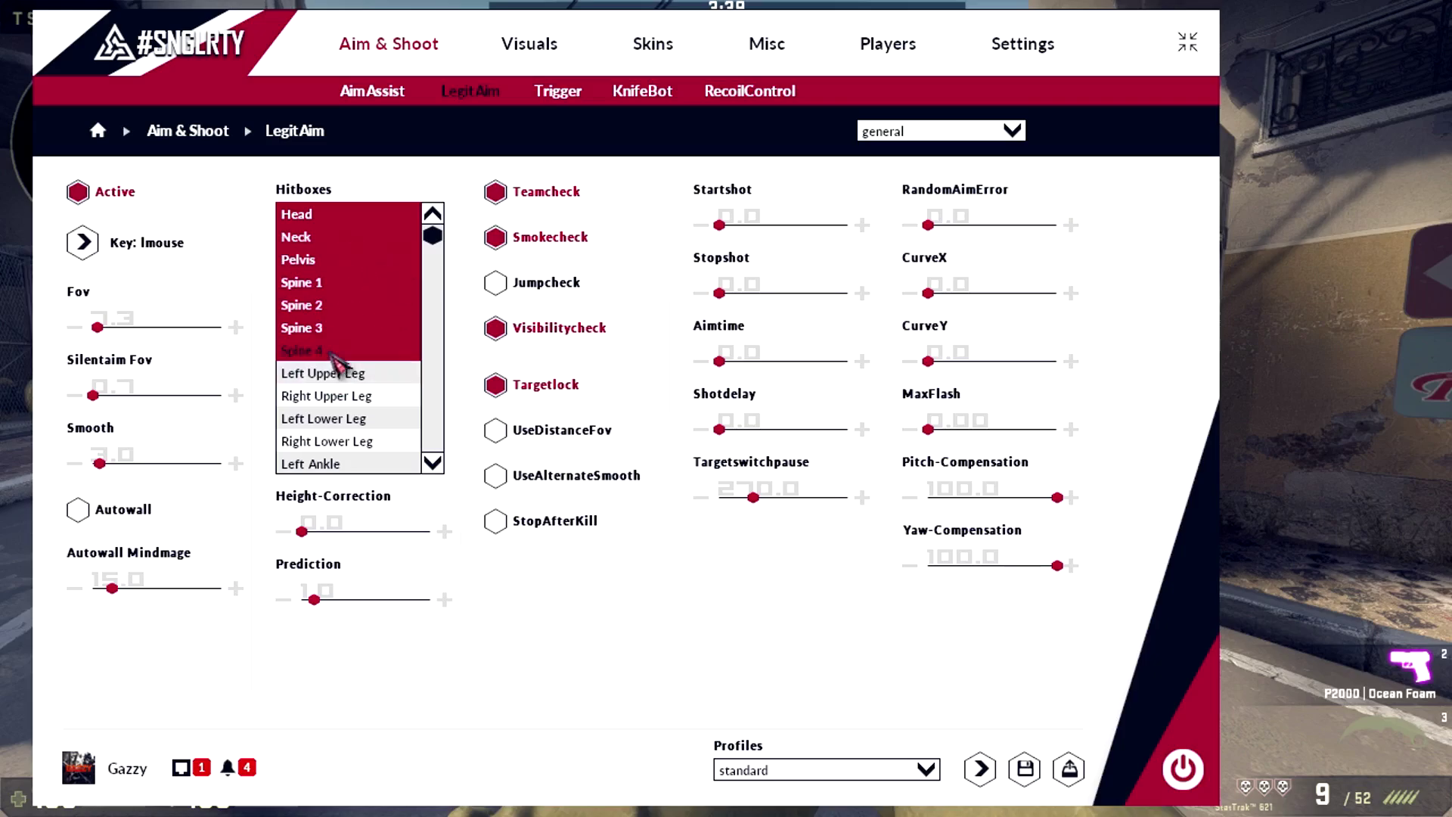
{"action": "left_click_drag", "start_coordinate": [333, 363], "coordinate": [345, 246]}
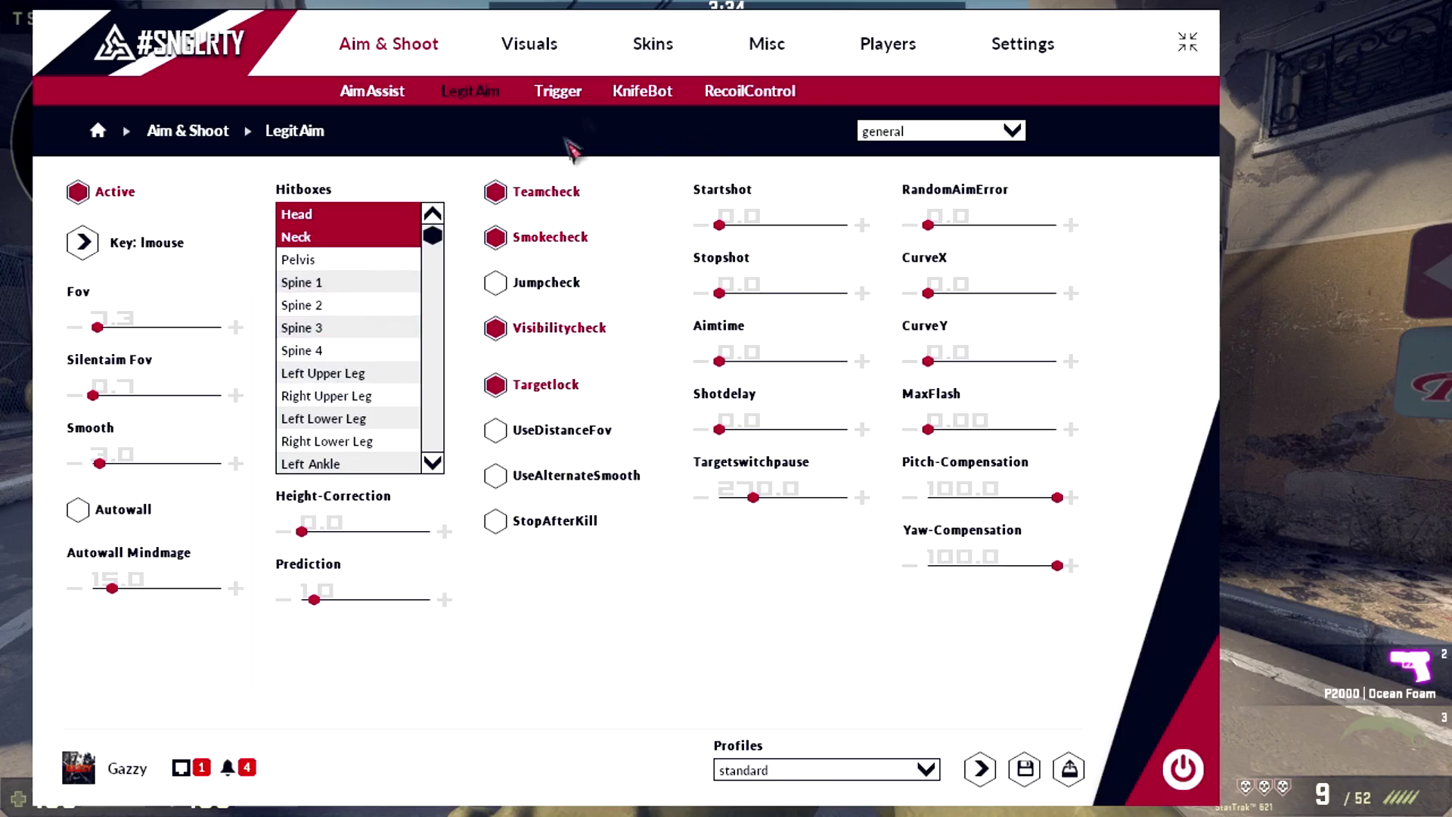
Review the Trigger, KnifeBot and RecoilControl sub-tabs.
{"action": "left_click", "coordinate": [561, 94]}
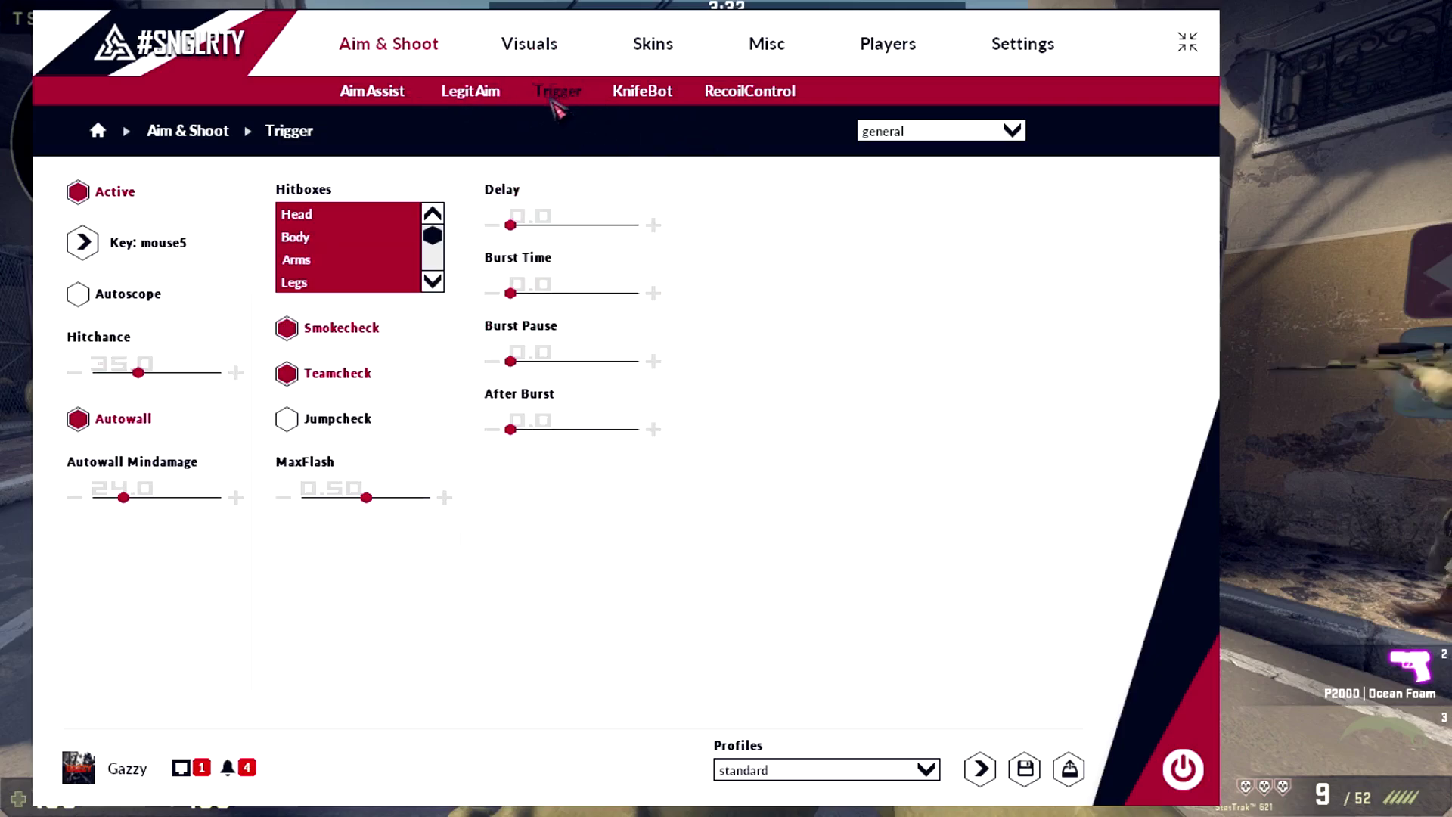
{"action": "scroll", "coordinate": [339, 275], "scroll_direction": "down", "scroll_amount": 1}
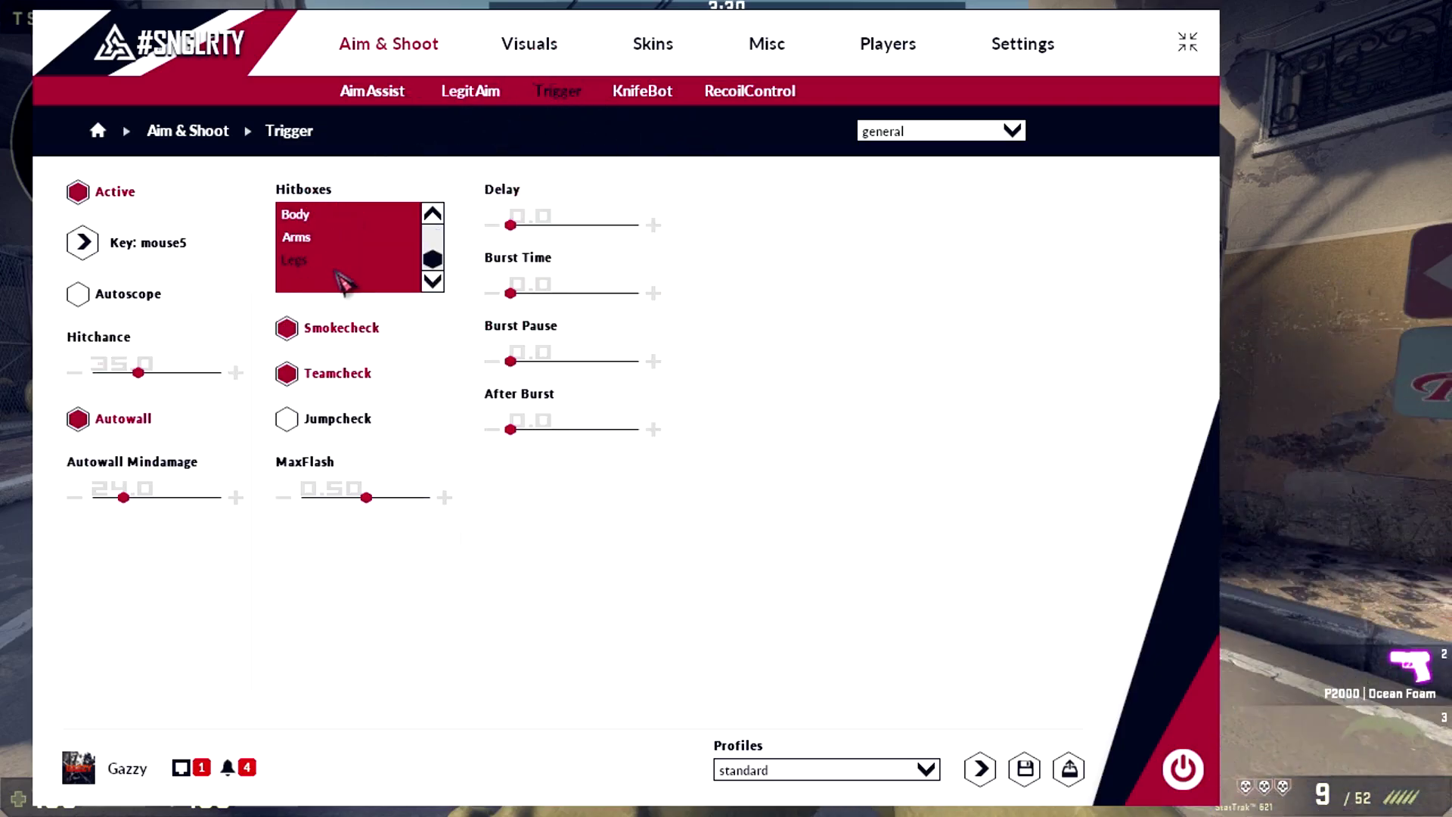
{"action": "scroll", "coordinate": [342, 277], "scroll_direction": "up", "scroll_amount": 1}
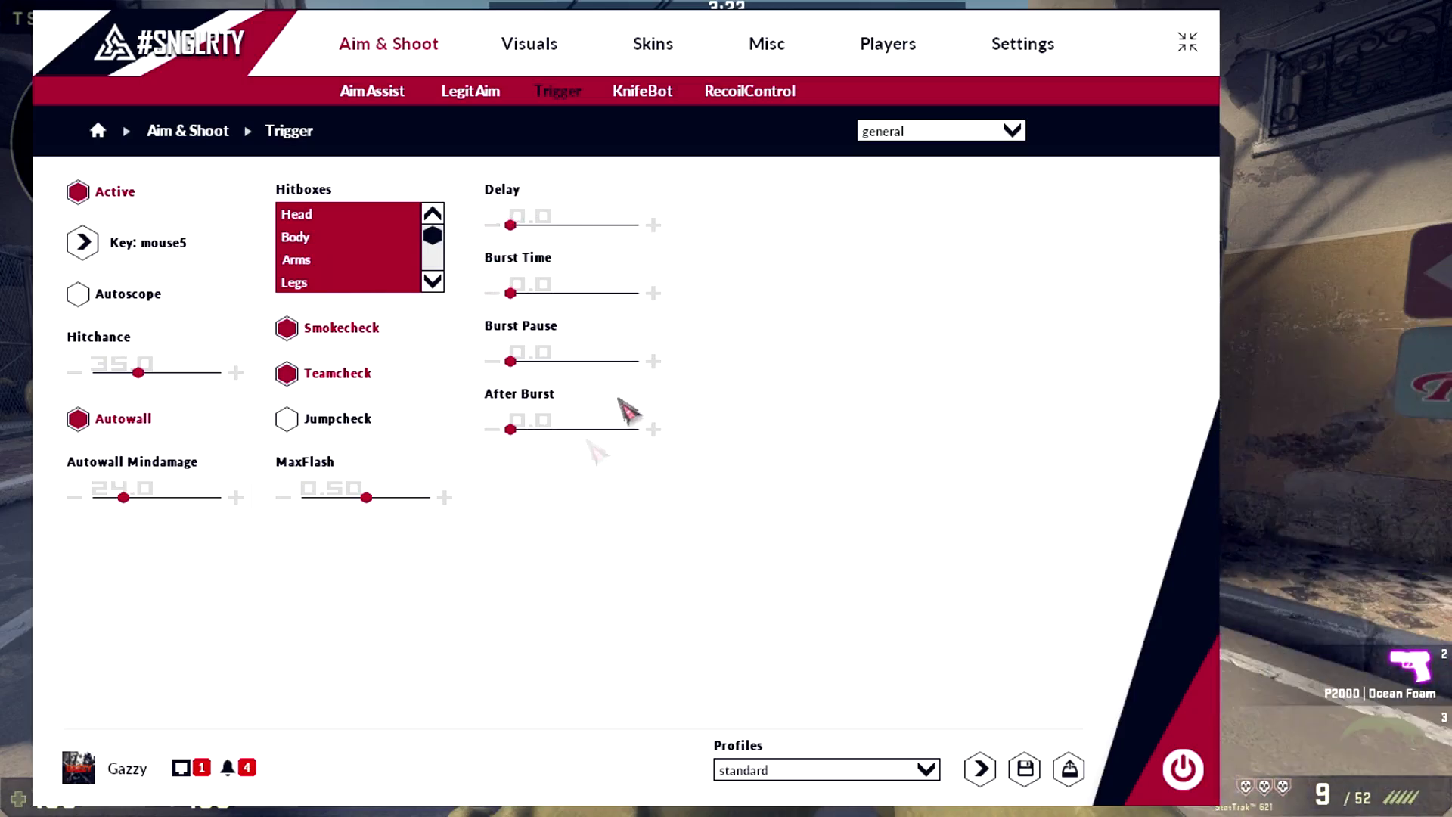
{"action": "left_click", "coordinate": [655, 97]}
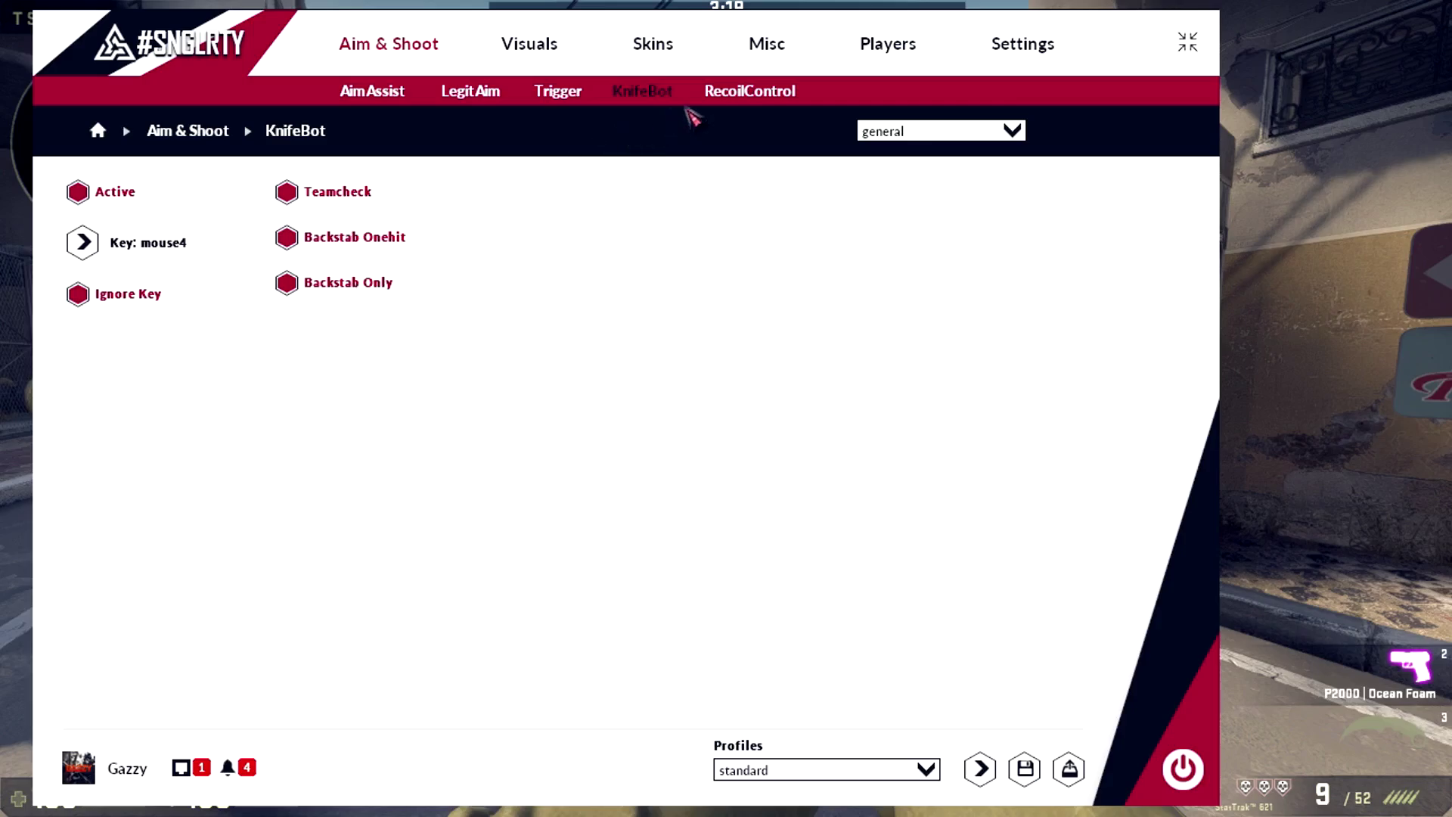
{"action": "left_click", "coordinate": [748, 94]}
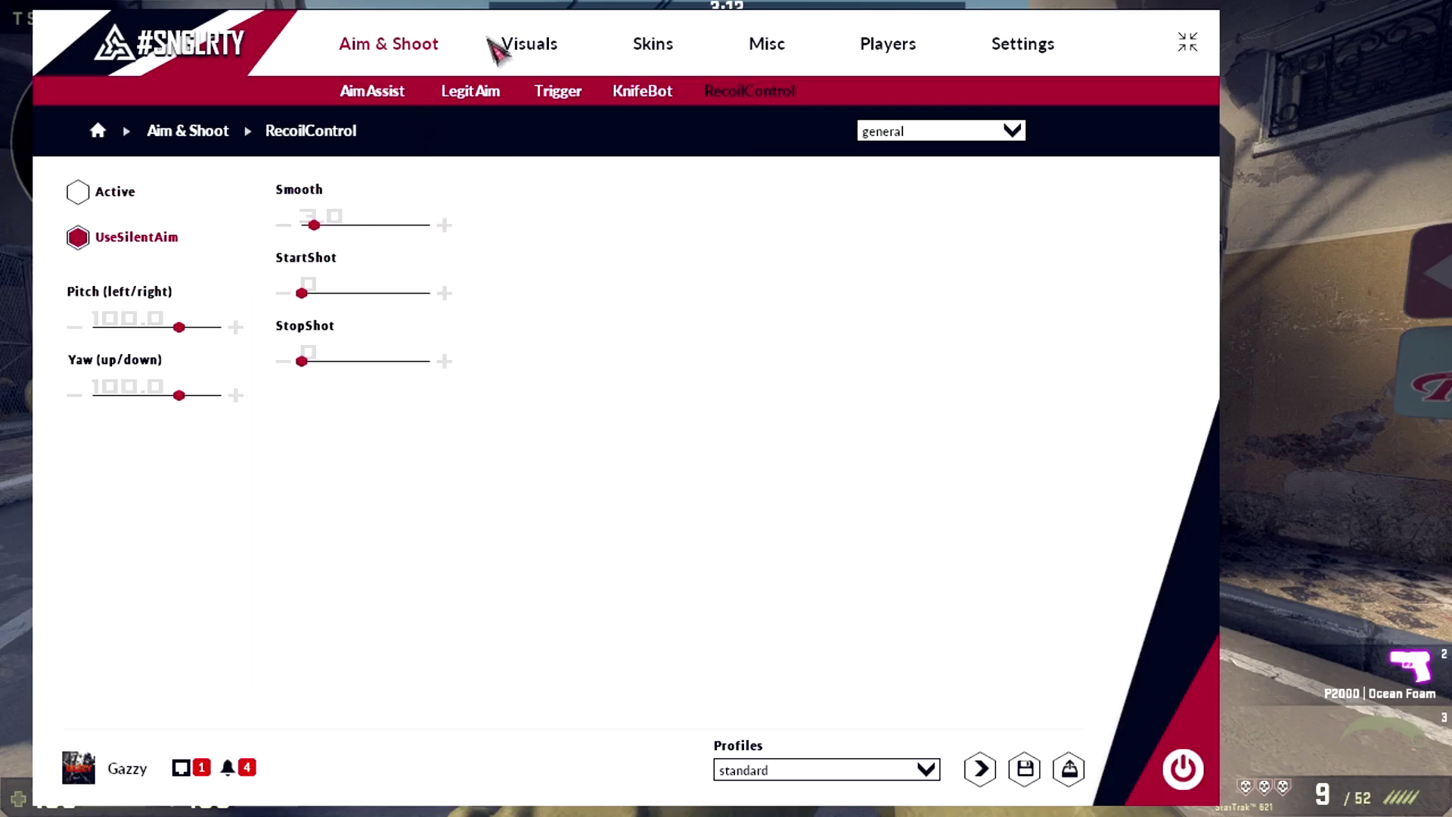
Open Visuals Esp, then close the menu to switch to the knife and walk onto the street.
{"action": "left_click", "coordinate": [530, 49]}
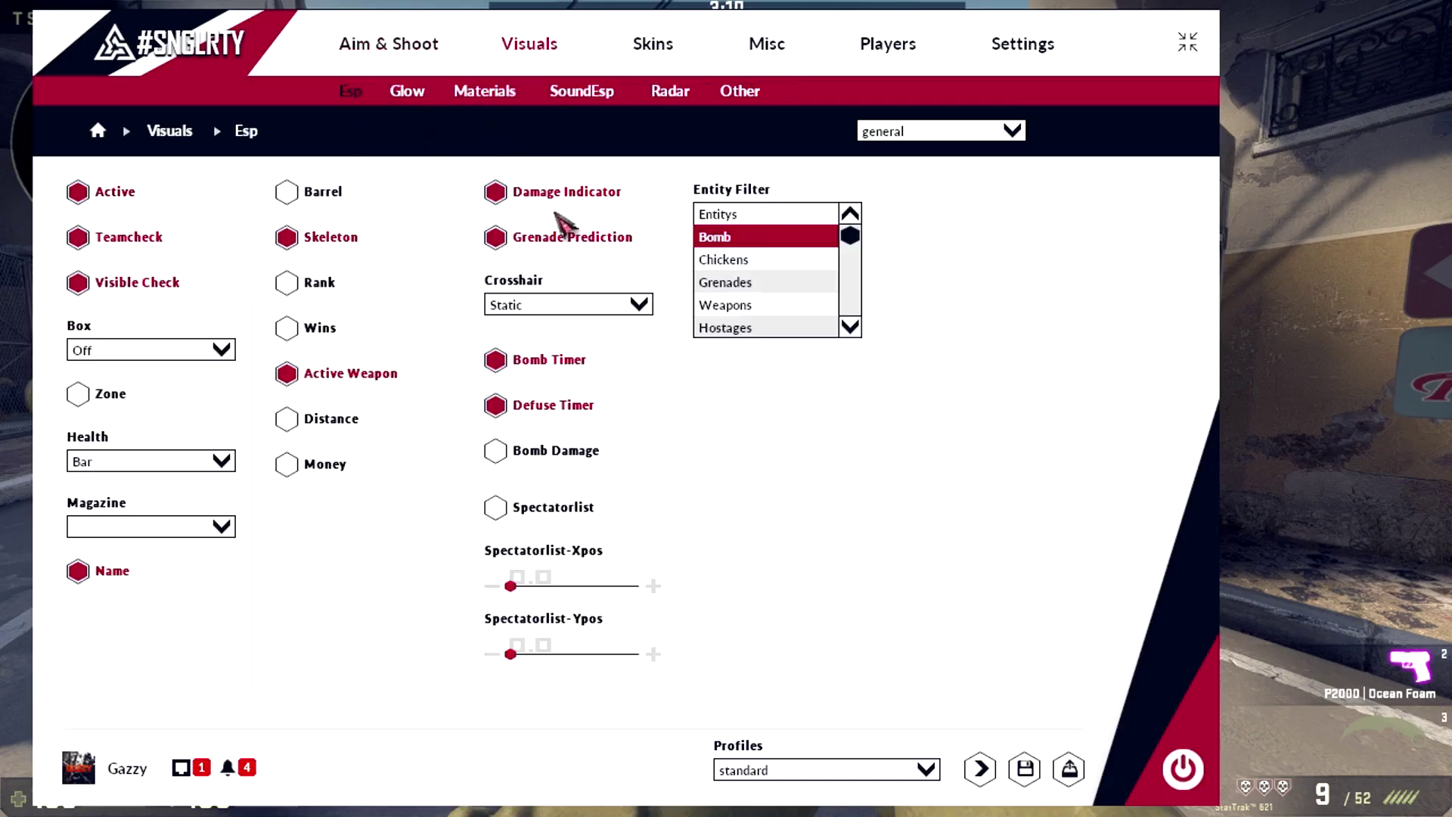
{"action": "key", "text": "Insert"}
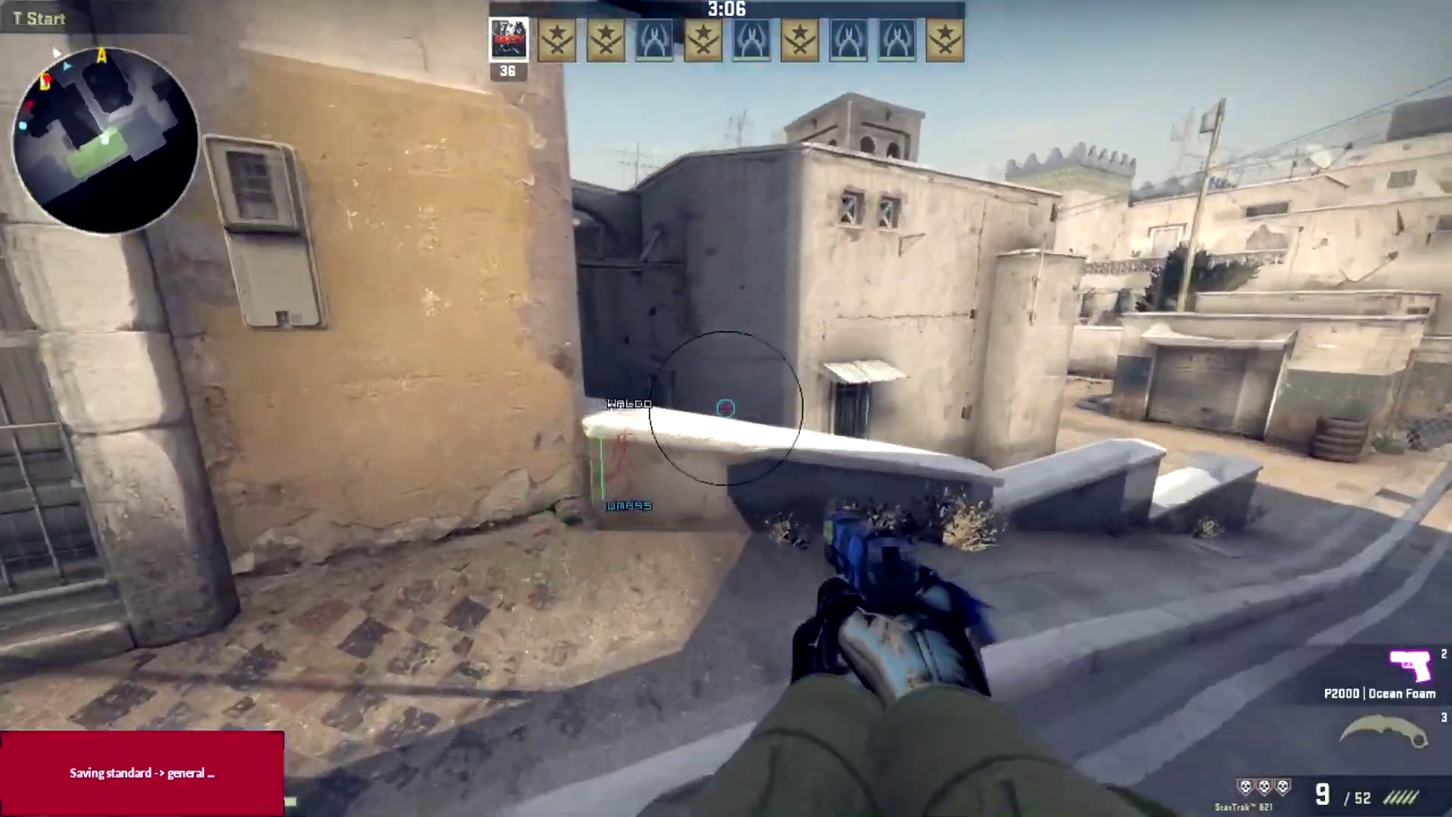
{"action": "key", "text": "3"}
{"action": "key", "text": "w"}
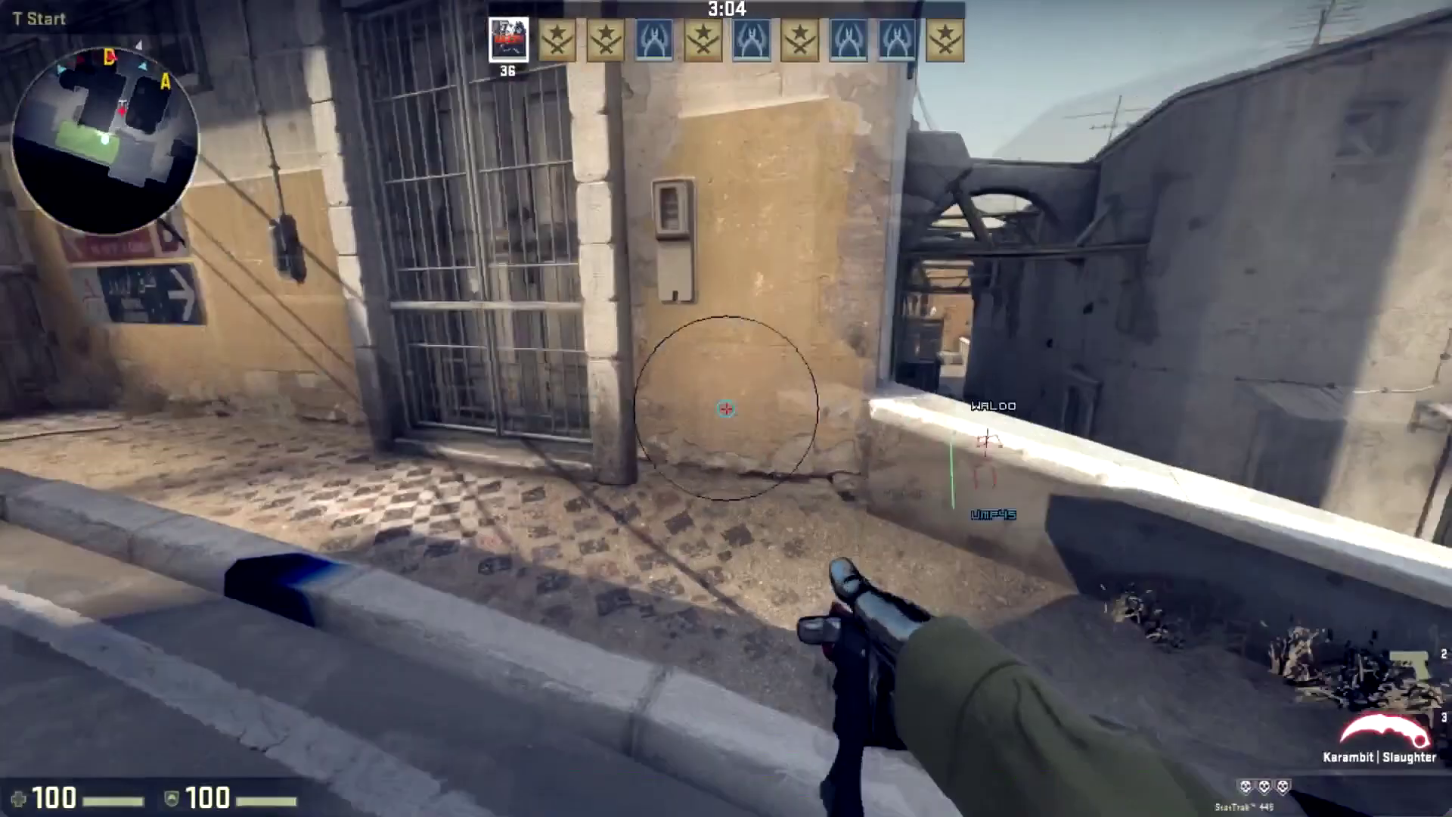
{"action": "key", "text": "Insert"}
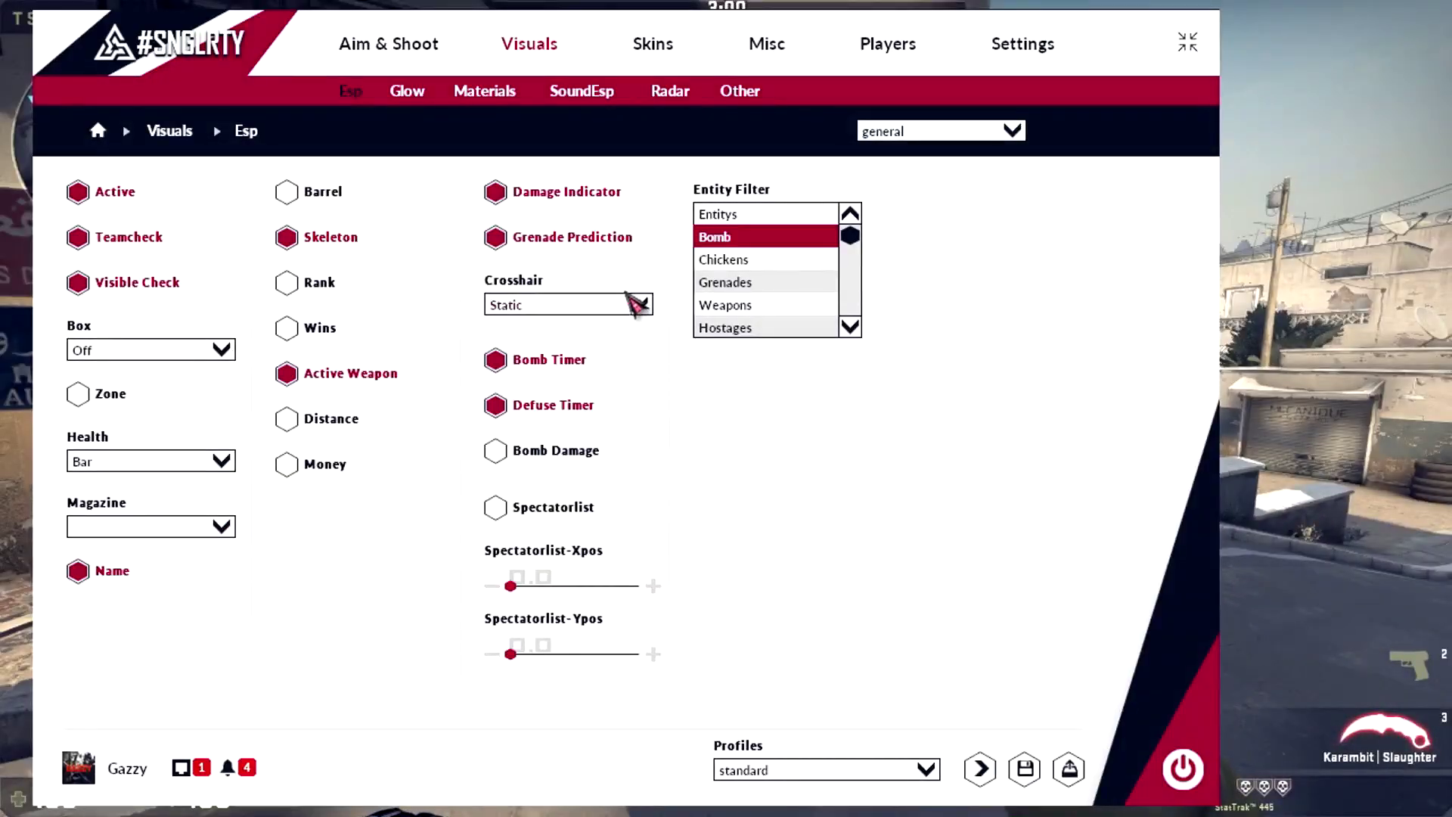
Set the ESP crosshair to off and check the result in game with the pistol.
{"action": "left_click", "coordinate": [637, 303]}
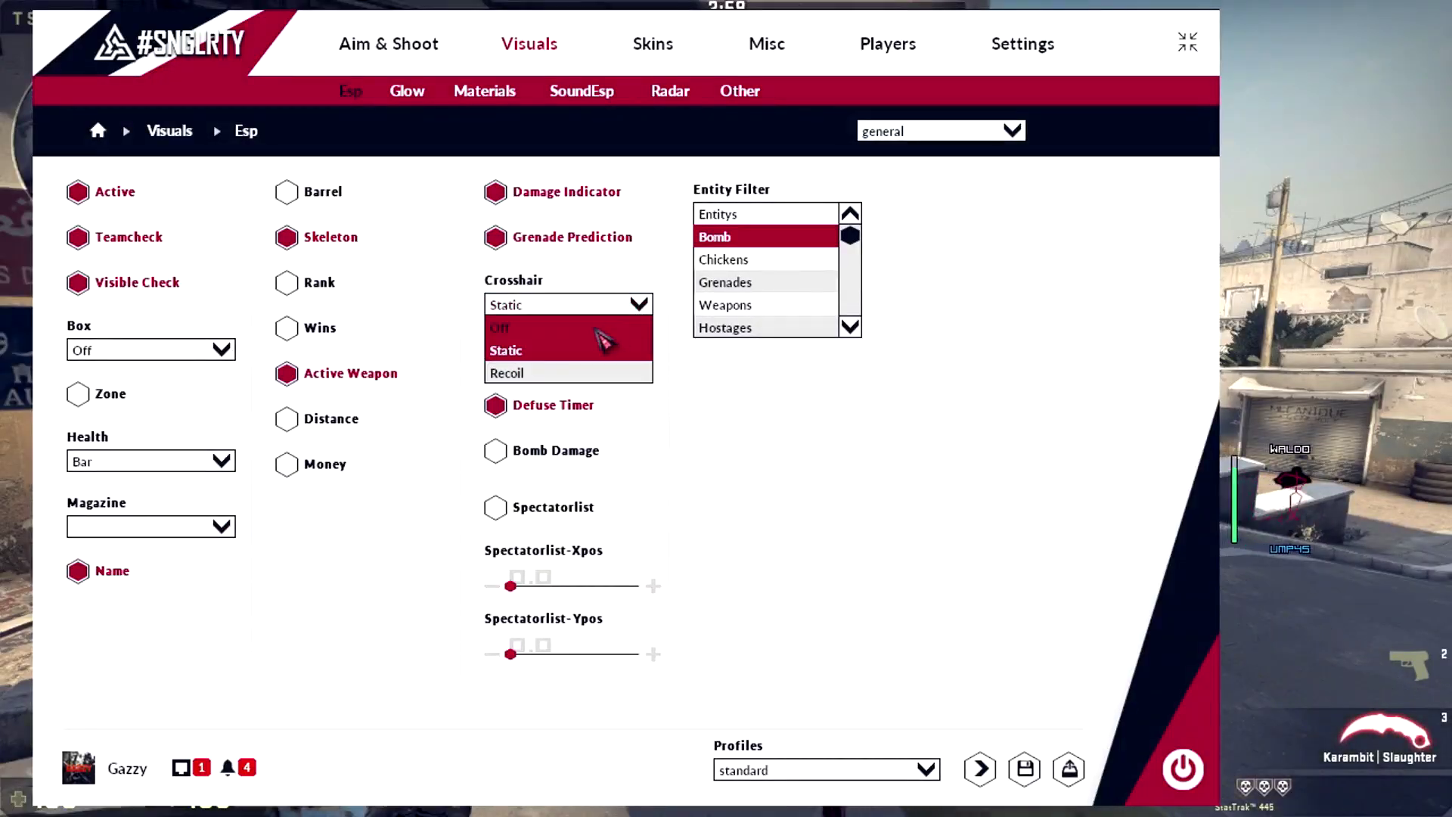
{"action": "left_click", "coordinate": [628, 328]}
{"action": "key", "text": "Insert"}
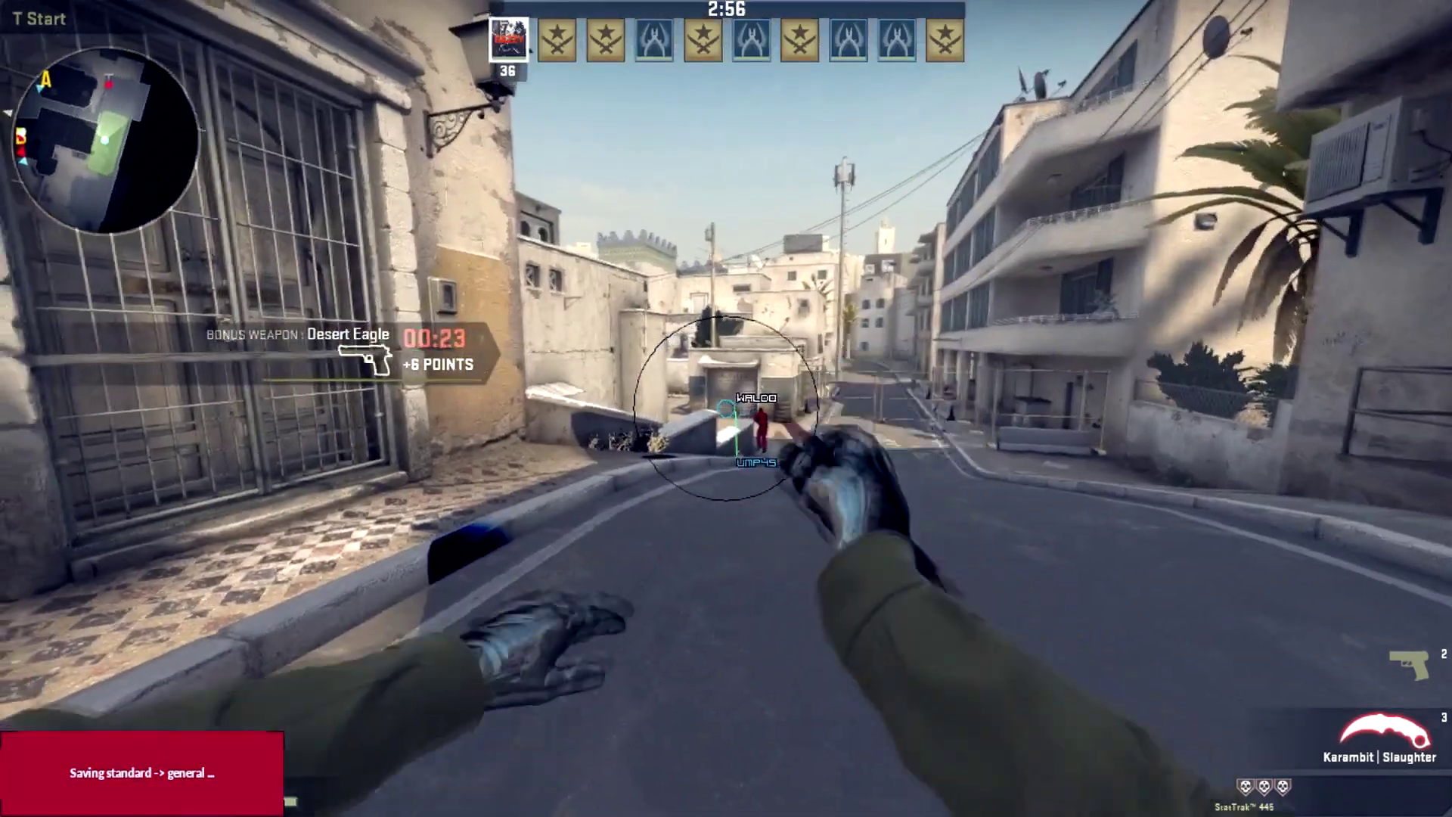
{"action": "key", "text": "Insert"}
{"action": "left_click", "coordinate": [602, 312]}
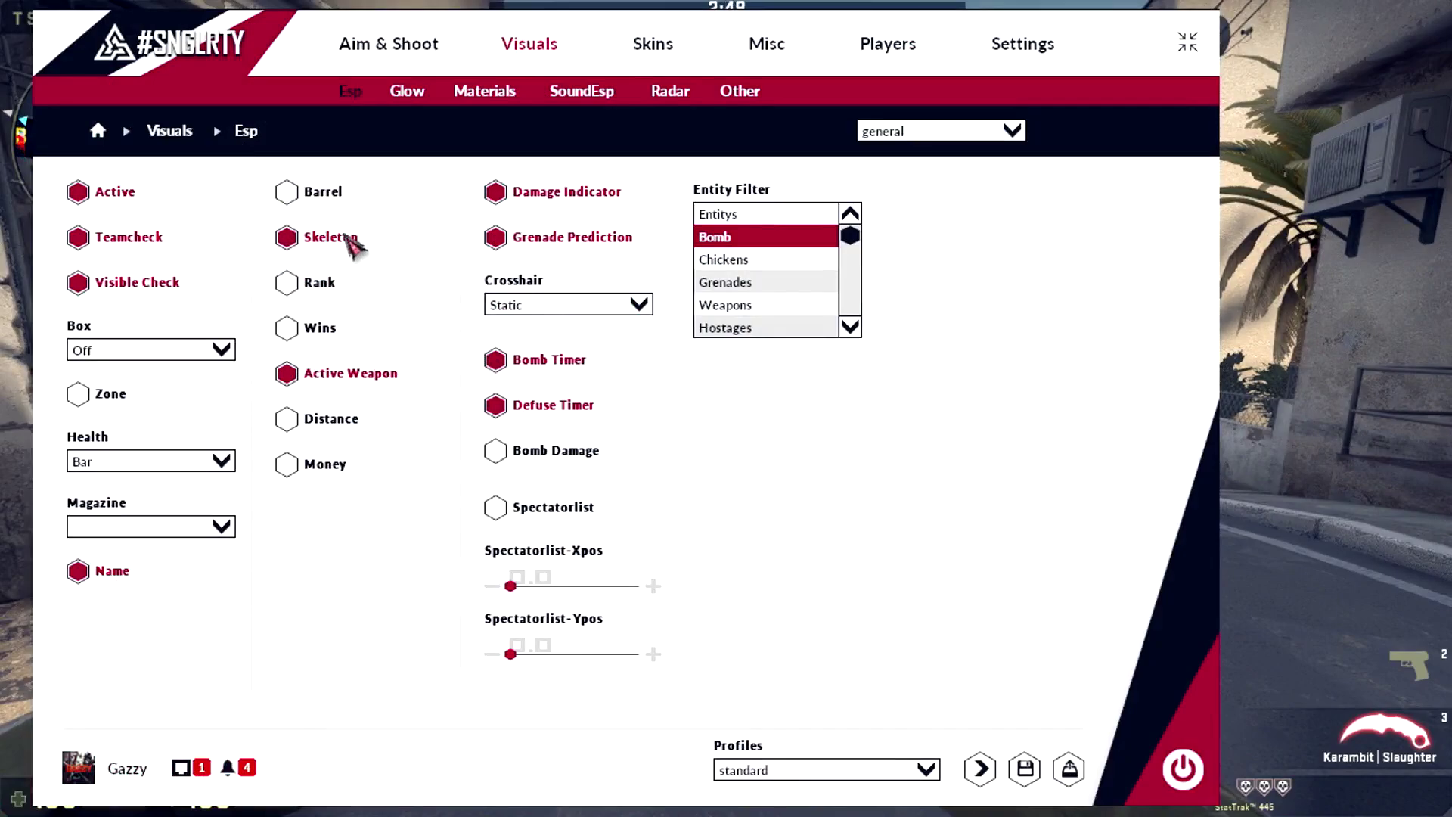
{"action": "key", "text": "Insert"}
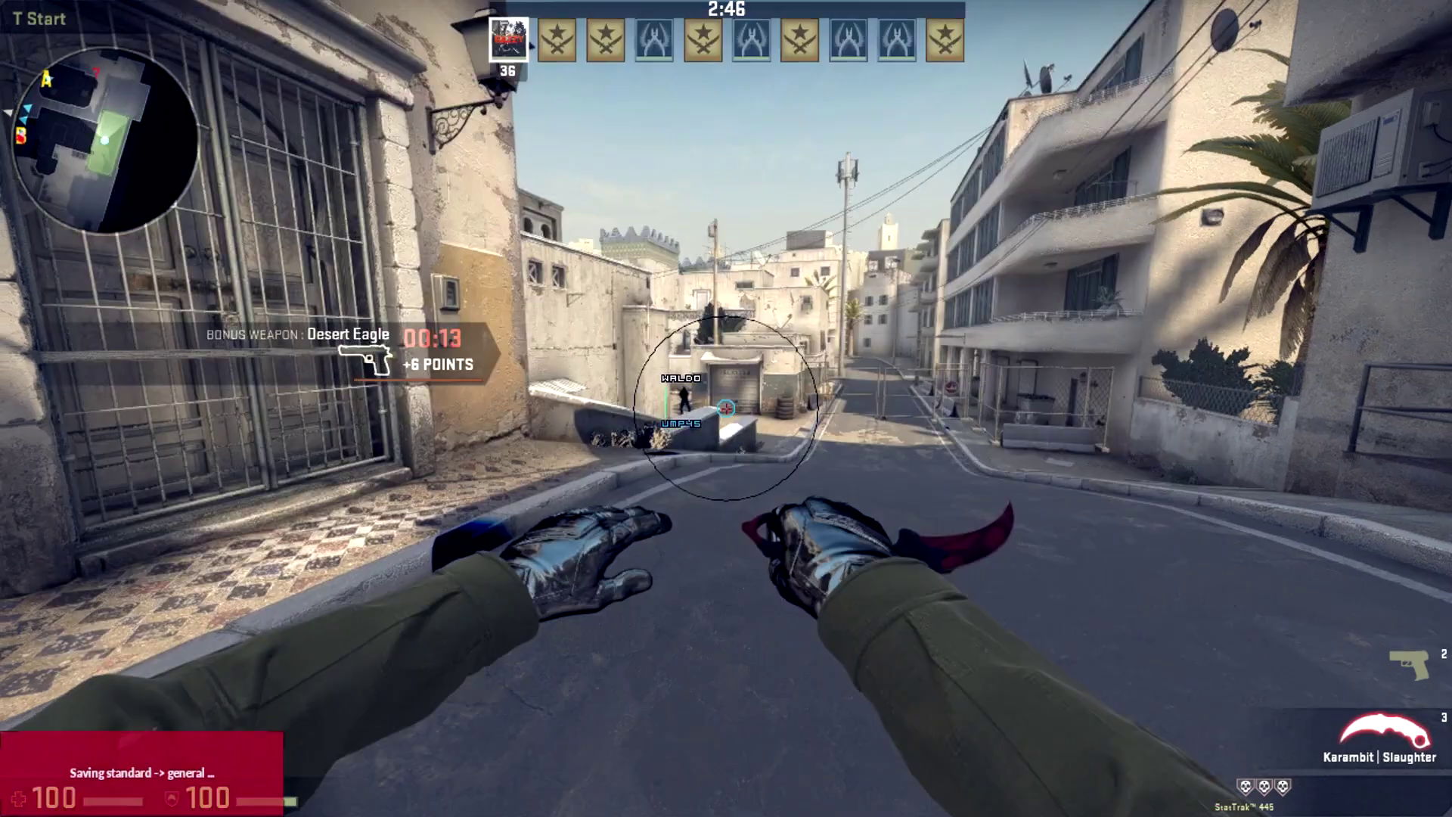
{"action": "key", "text": "2"}
{"action": "key", "text": "Insert"}
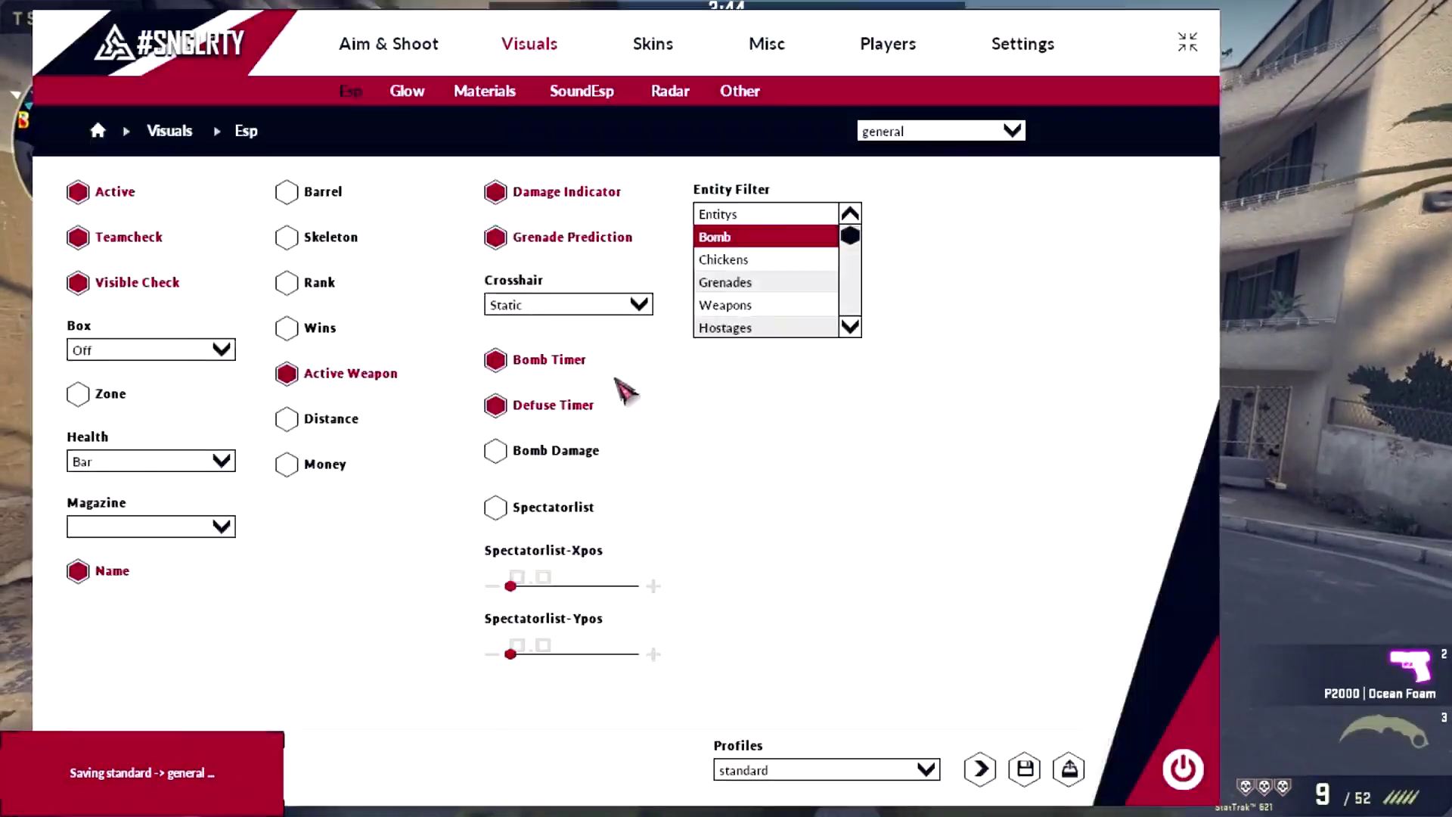
Enable Skeleton ESP and test it in game by shooting an enemy bot.
{"action": "left_click", "coordinate": [287, 237]}
{"action": "key", "text": "Insert"}
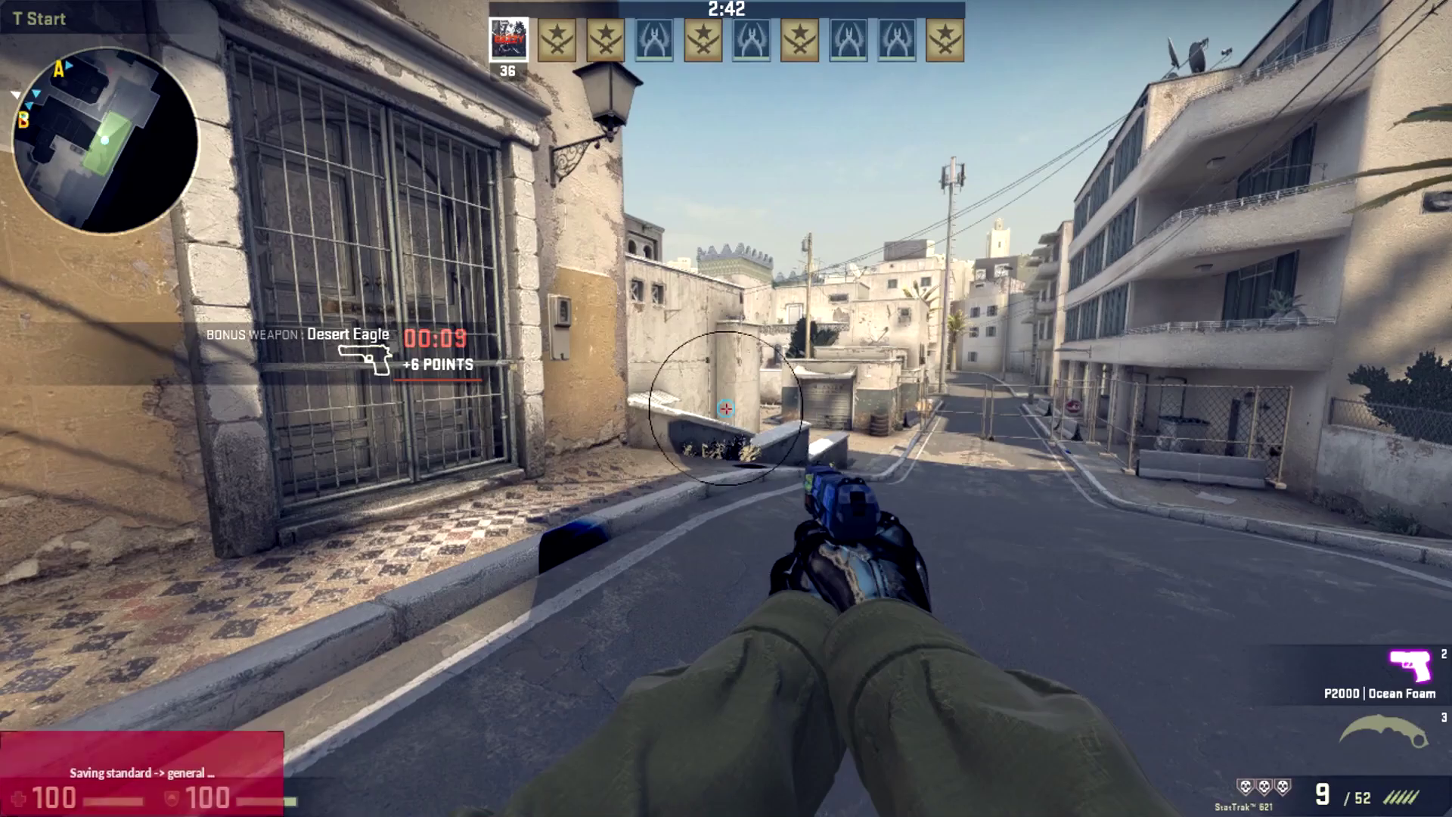
{"action": "key", "text": "3"}
{"action": "key", "text": "2"}
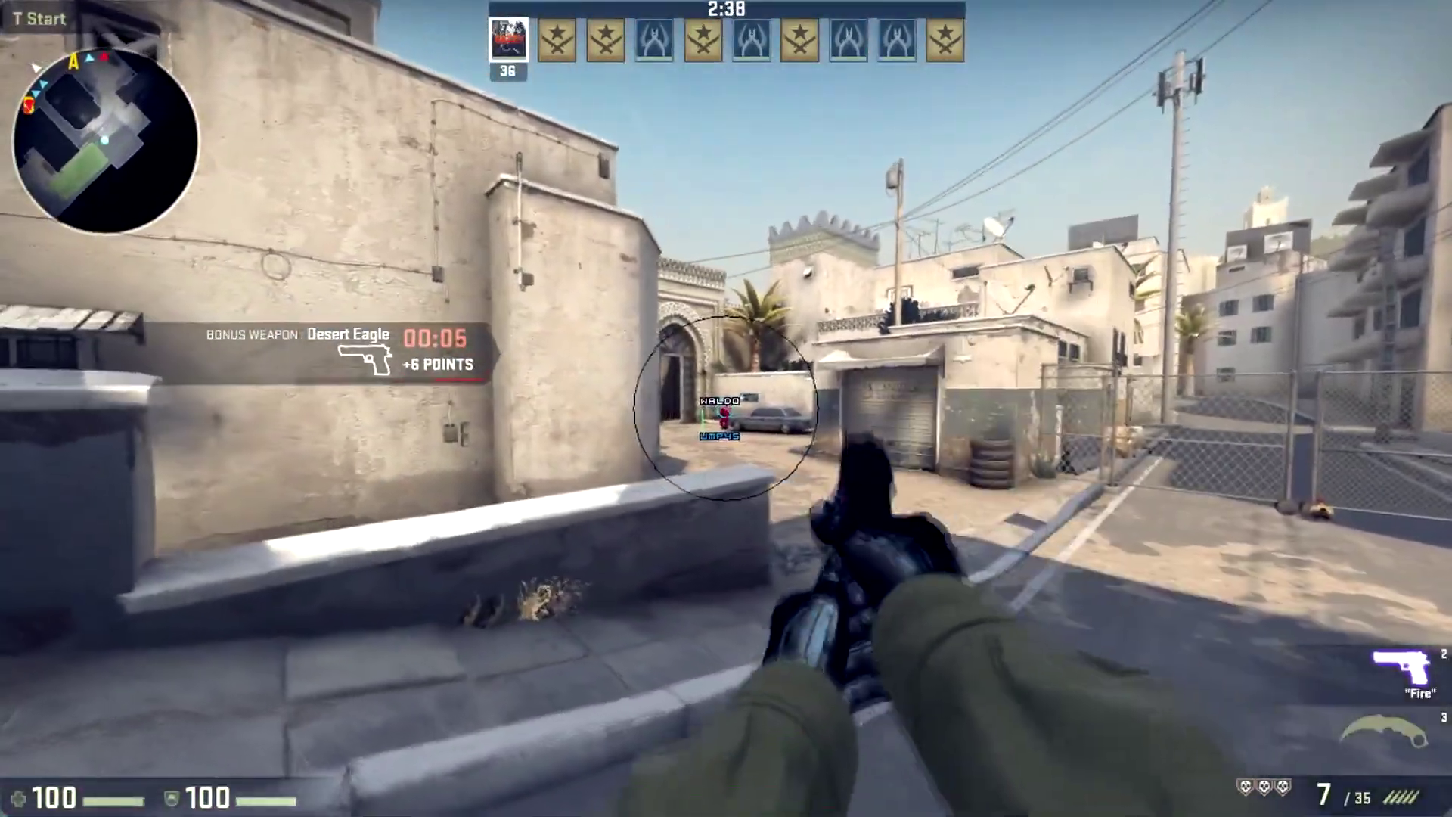
{"action": "left_click", "coordinate": [727, 409]}
{"action": "key", "text": "3"}
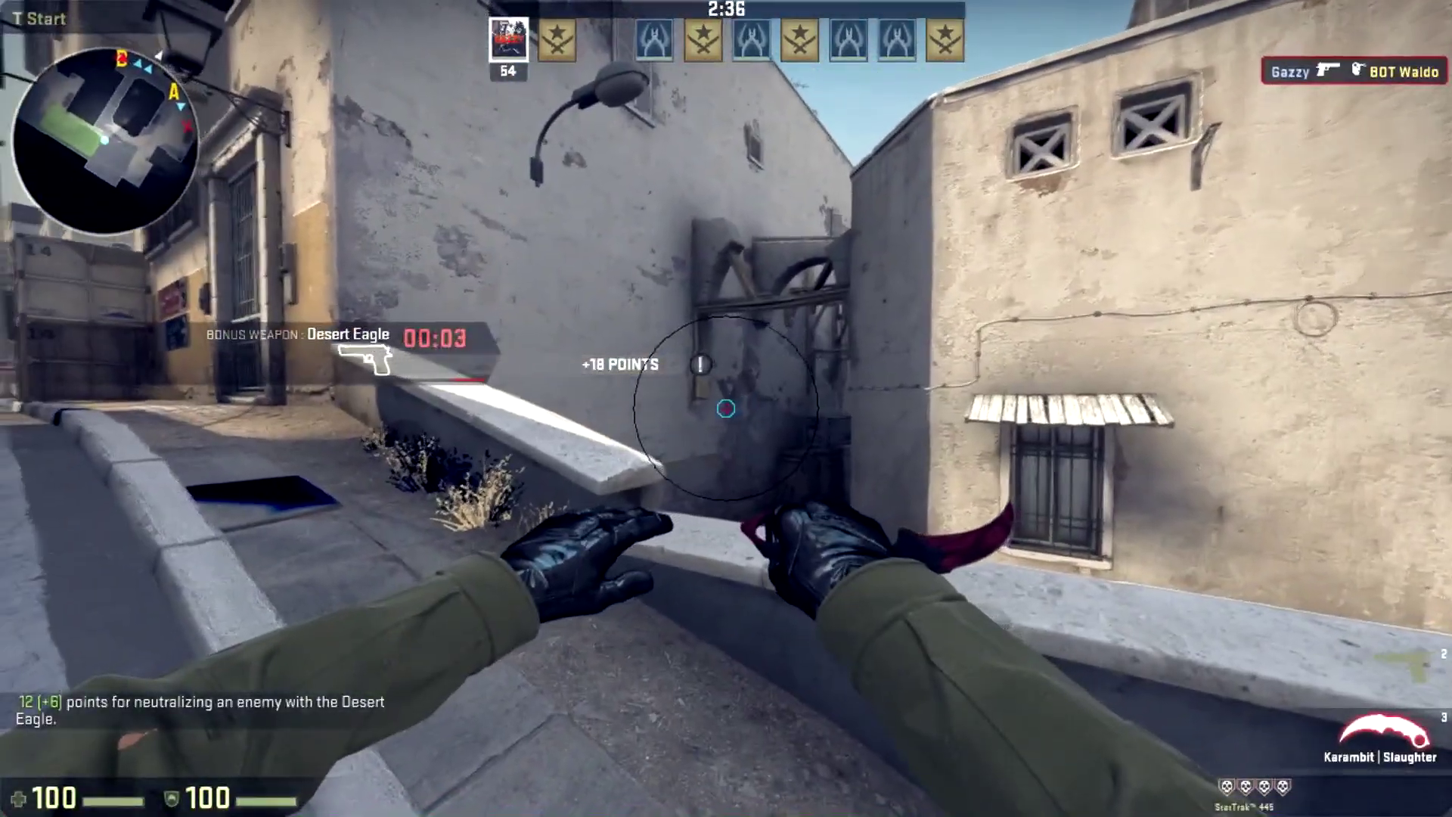
{"action": "key", "text": "Insert"}
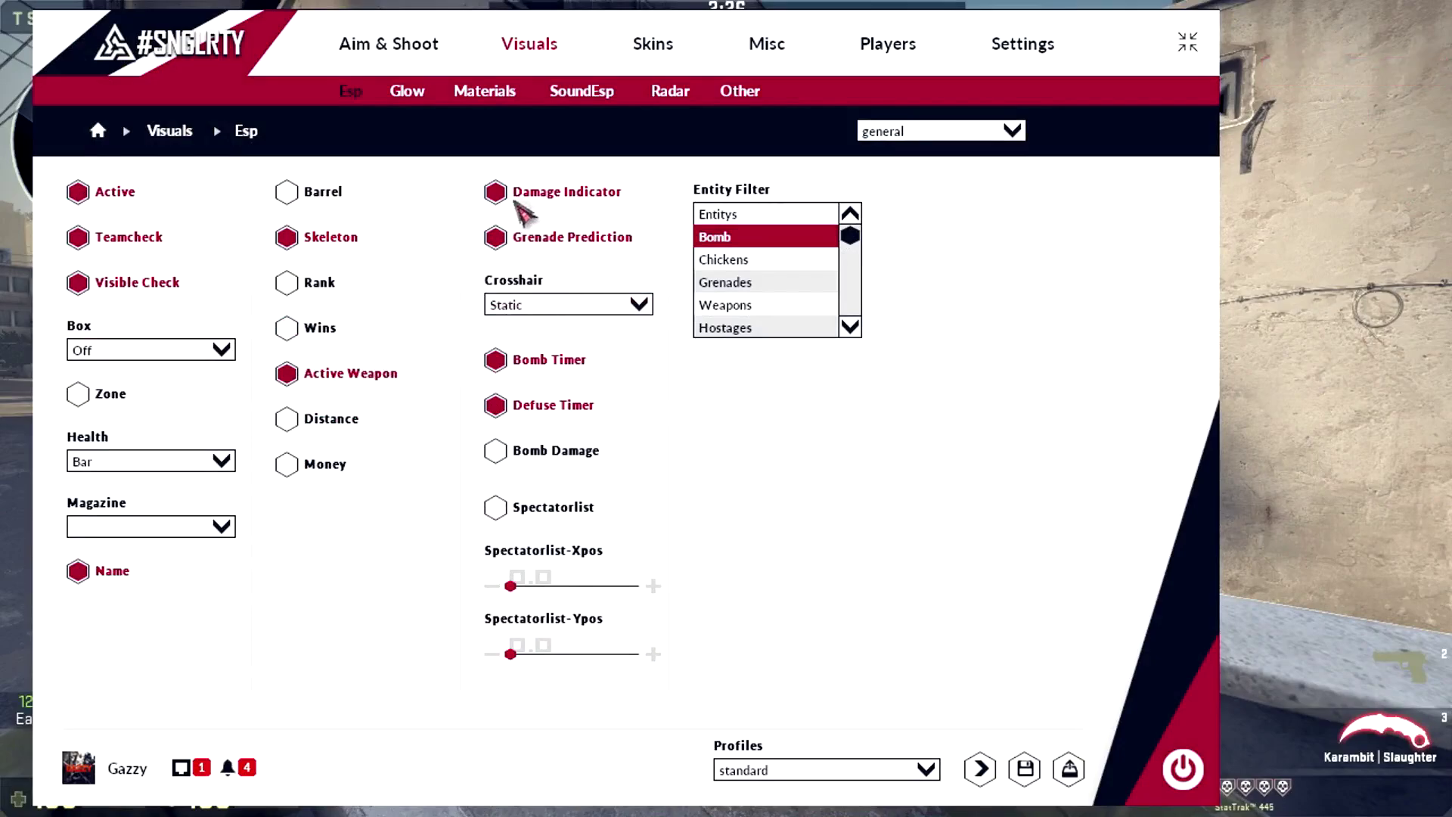
Look through the Glow and Materials visuals, including the chams mode list.
{"action": "left_click", "coordinate": [400, 91]}
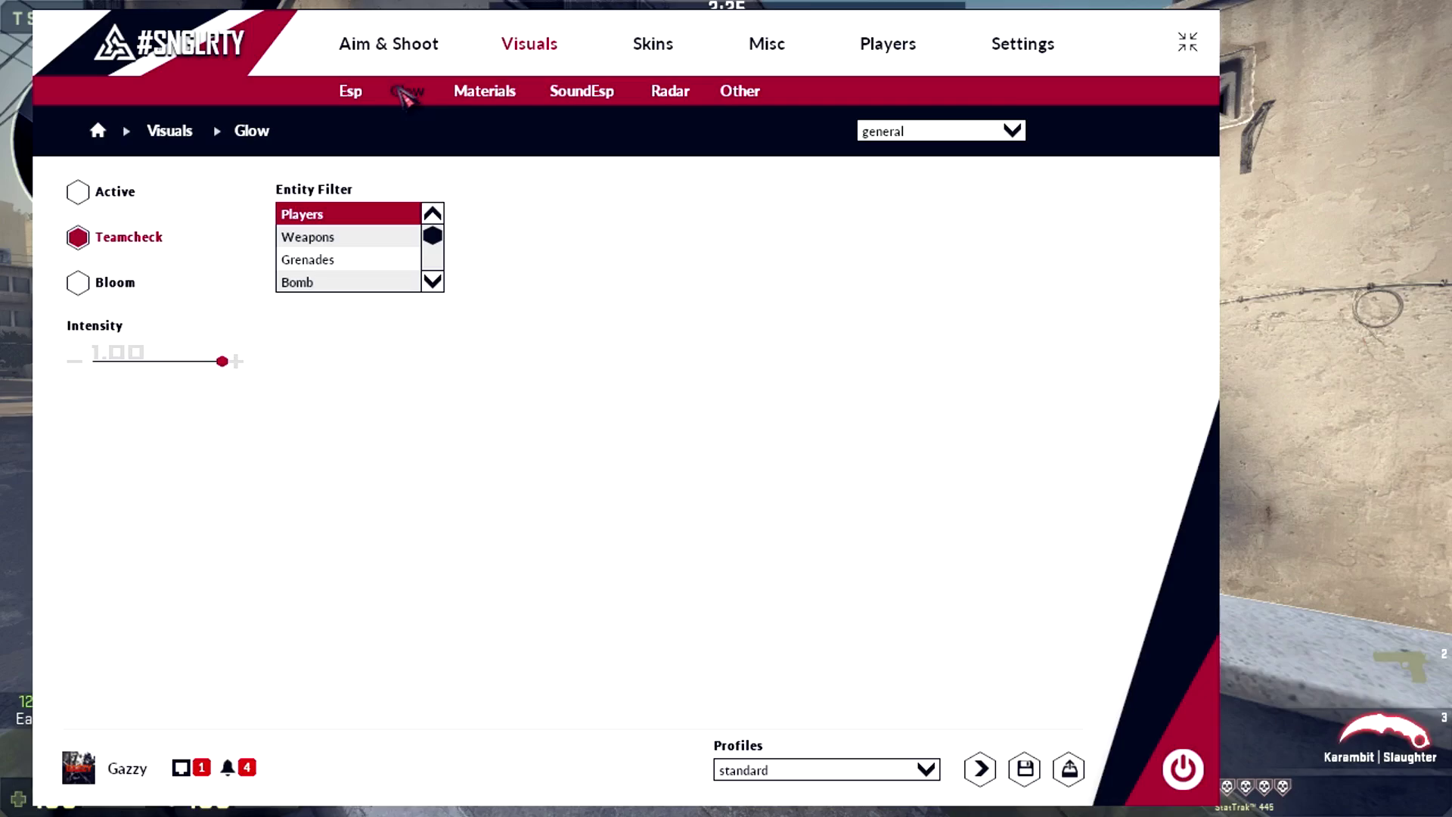
{"action": "left_click", "coordinate": [486, 101]}
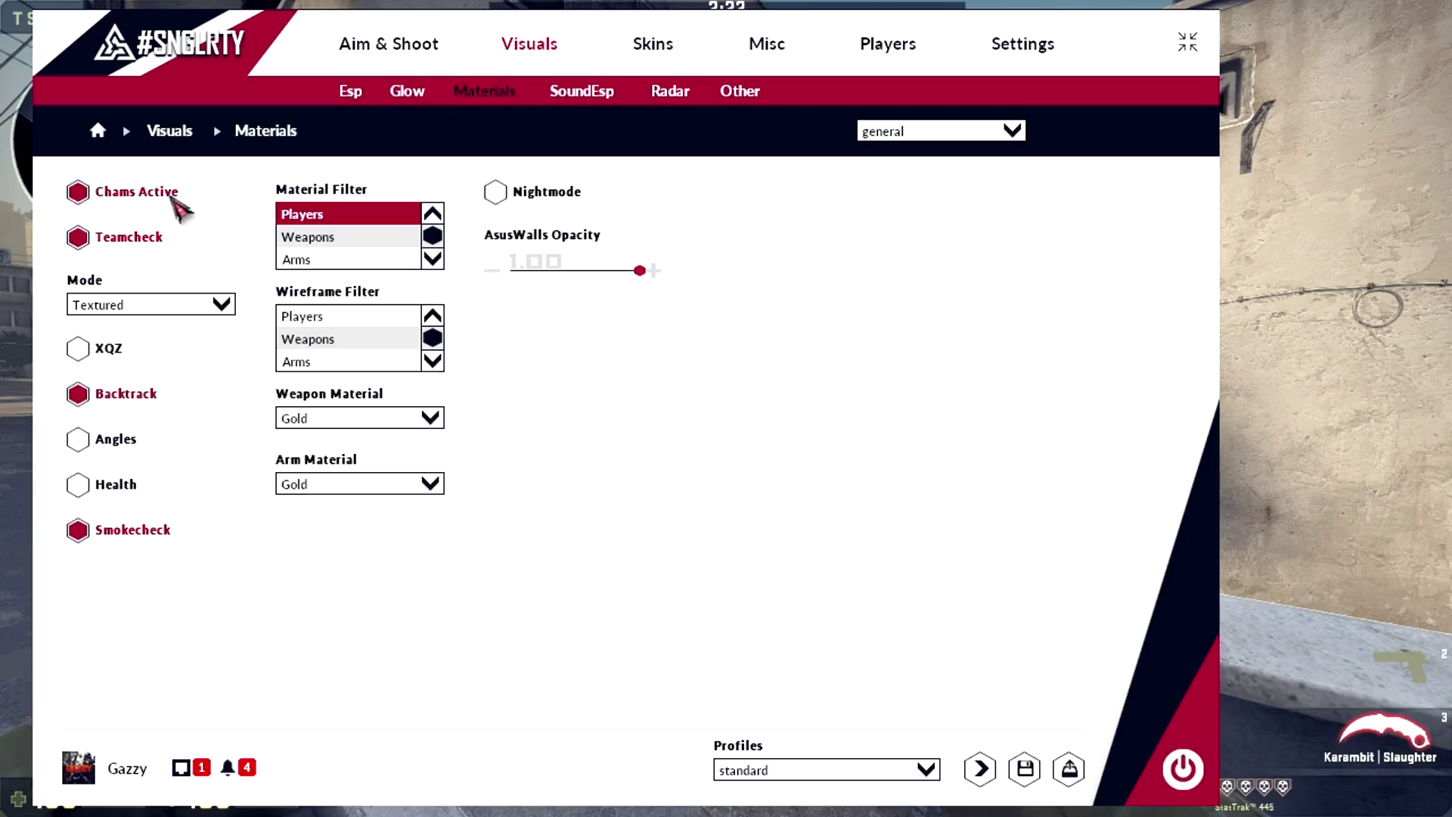
{"action": "left_click", "coordinate": [140, 302]}
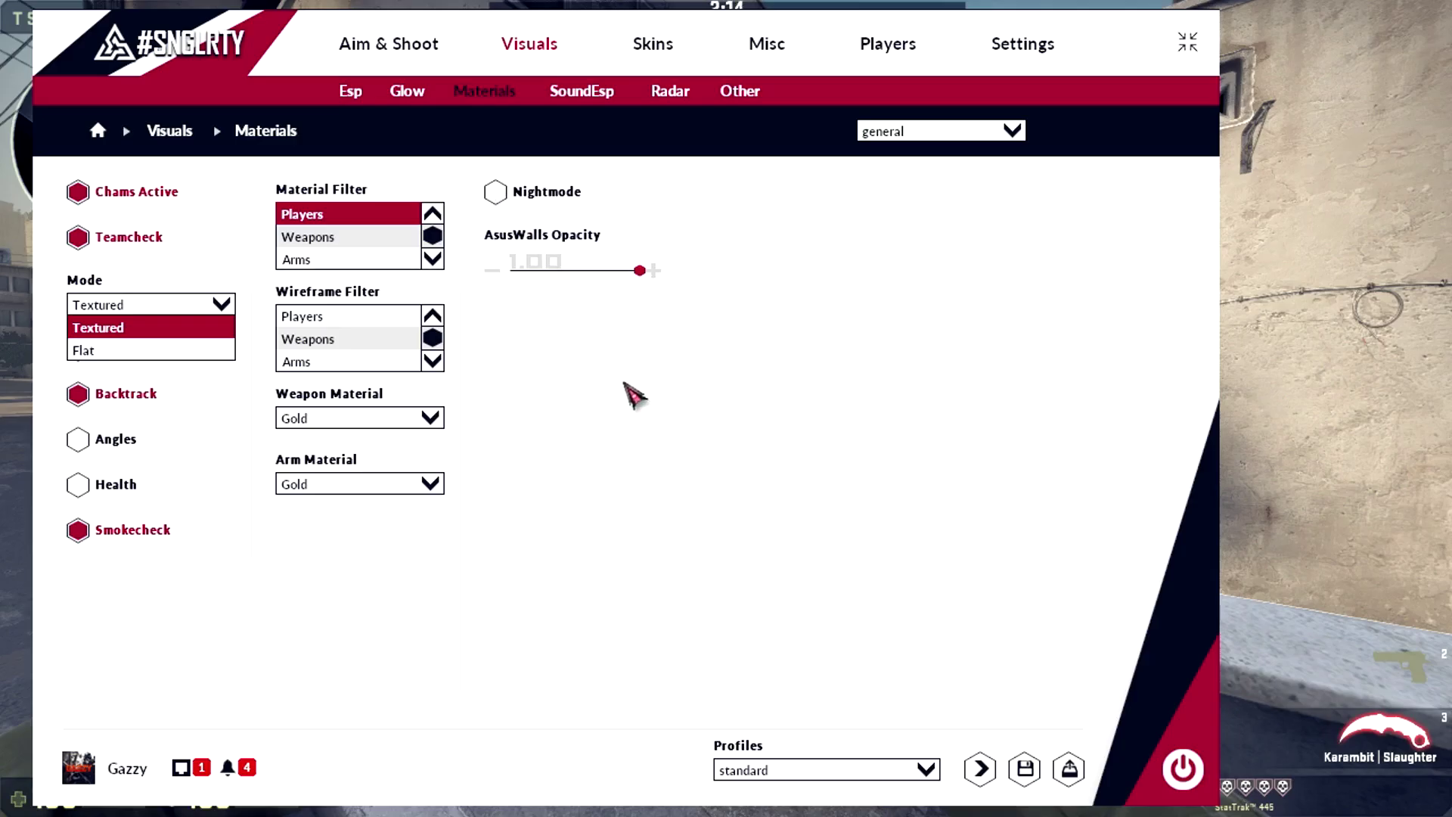
{"action": "key", "text": "Insert"}
{"action": "key", "text": "2"}
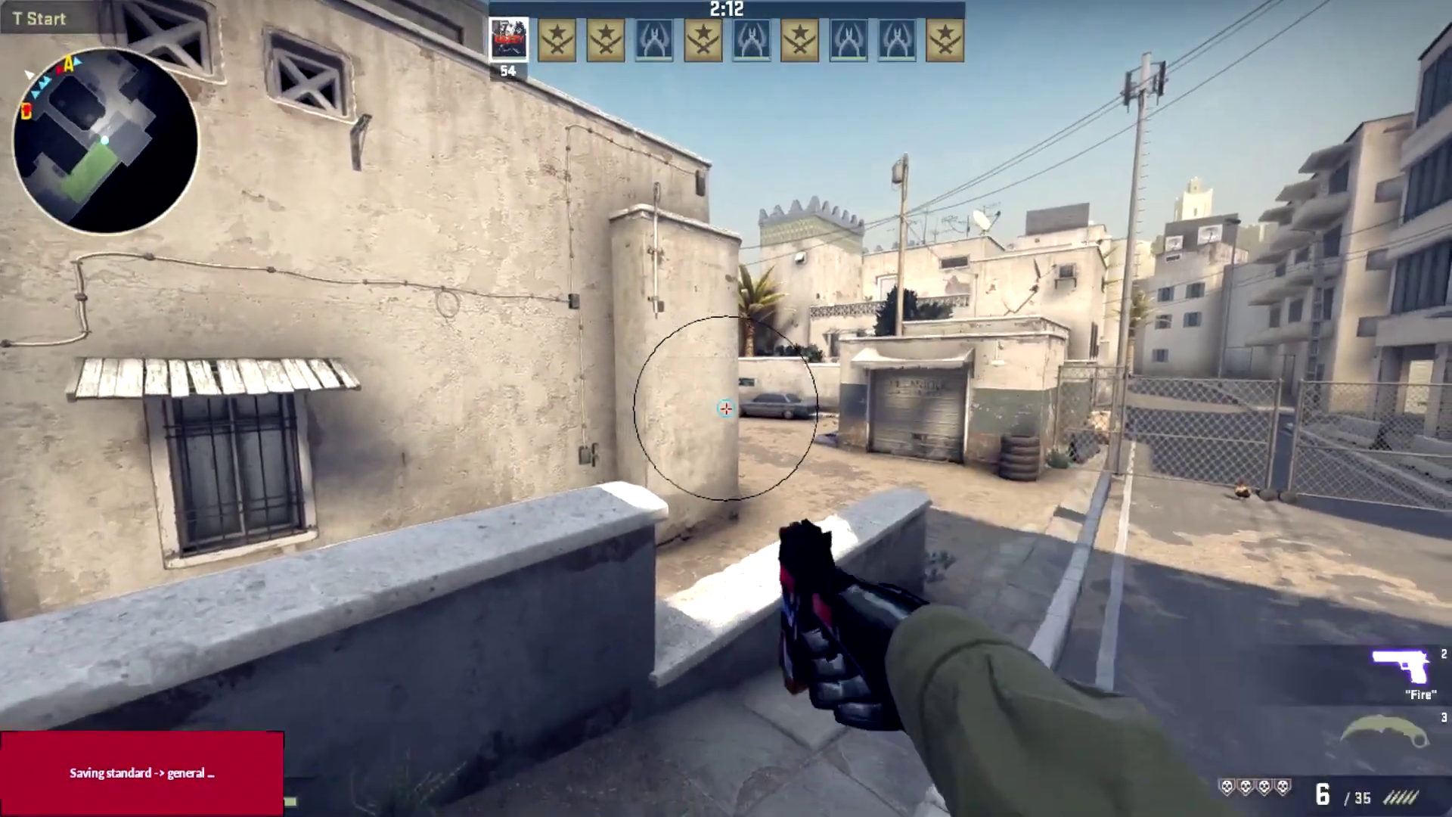
{"action": "key", "text": "Insert"}
Turn Nightmode on to preview the darker map, then switch it back off.
{"action": "left_click", "coordinate": [495, 191]}
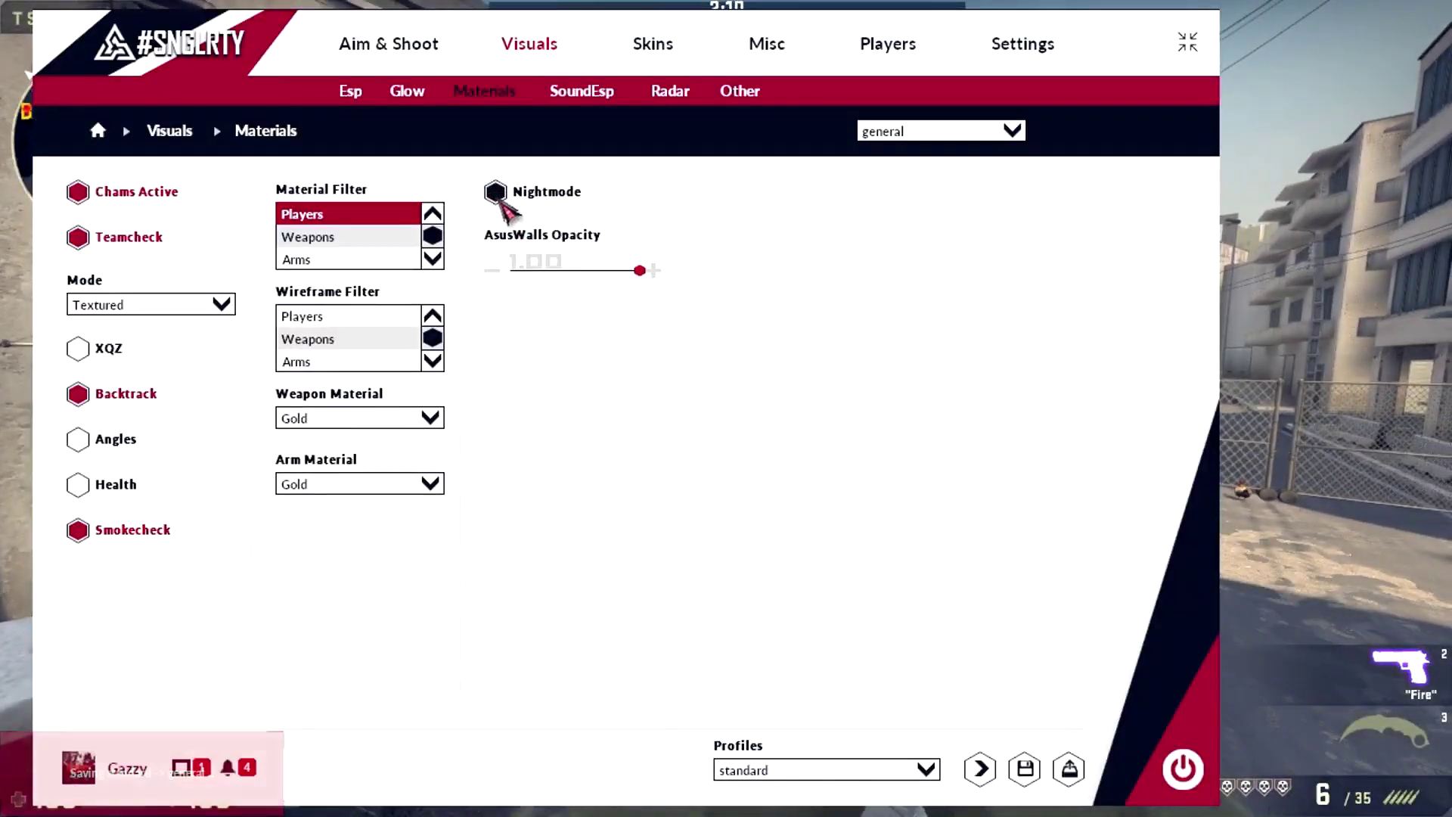
{"action": "key", "text": "Insert"}
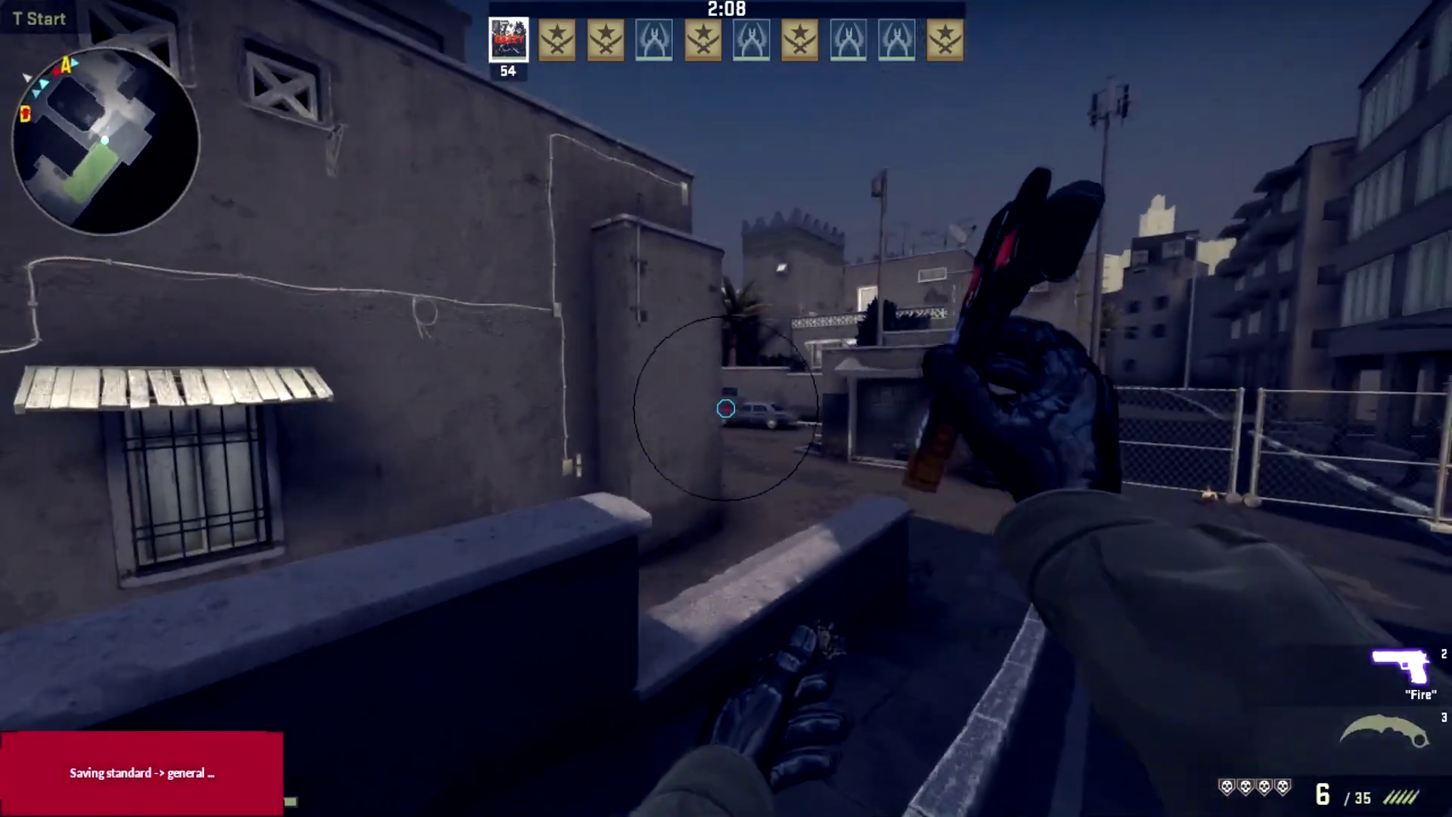
{"action": "key", "text": "Insert"}
{"action": "left_click", "coordinate": [497, 193]}
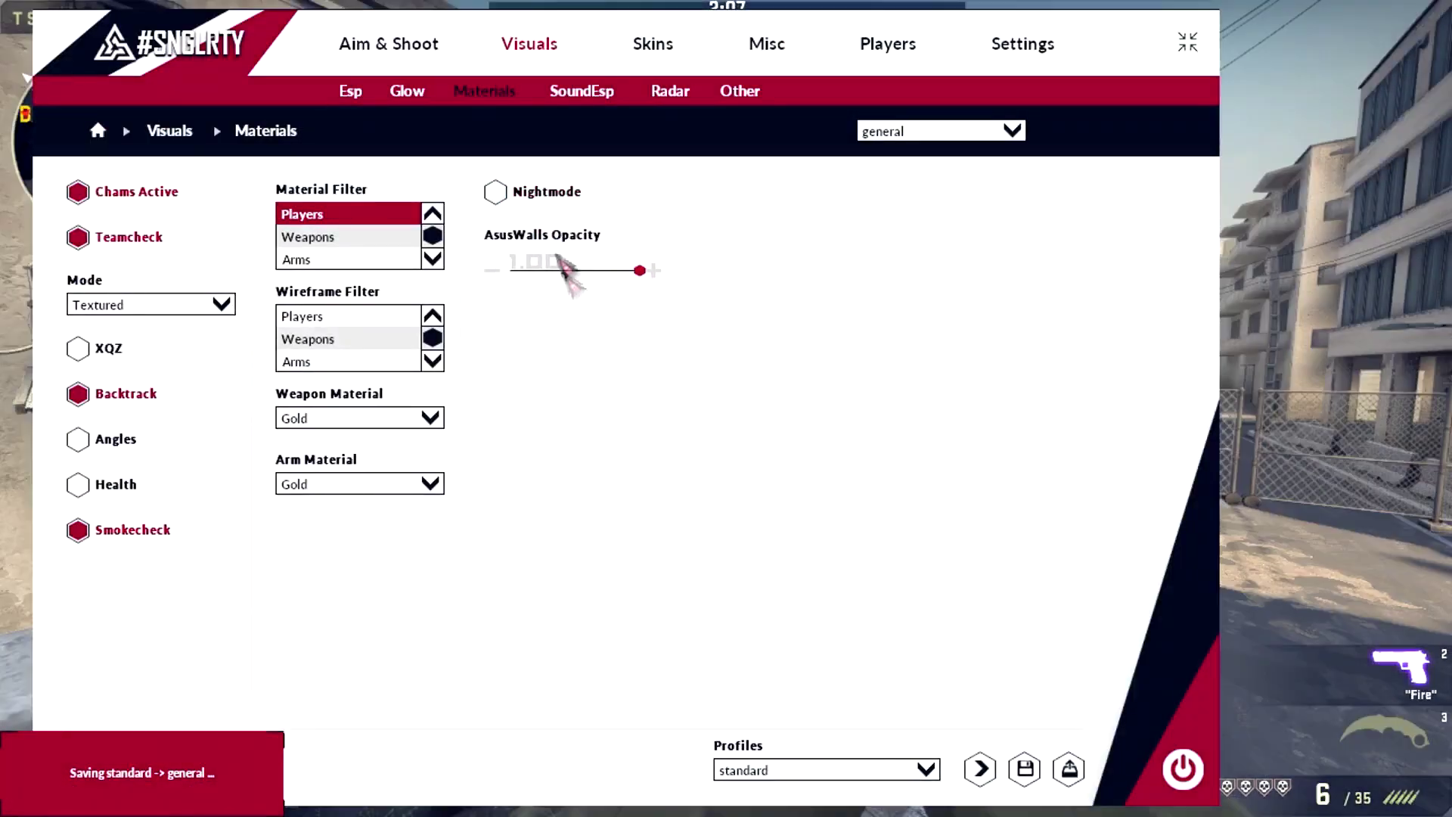
{"action": "left_click", "coordinate": [576, 95]}
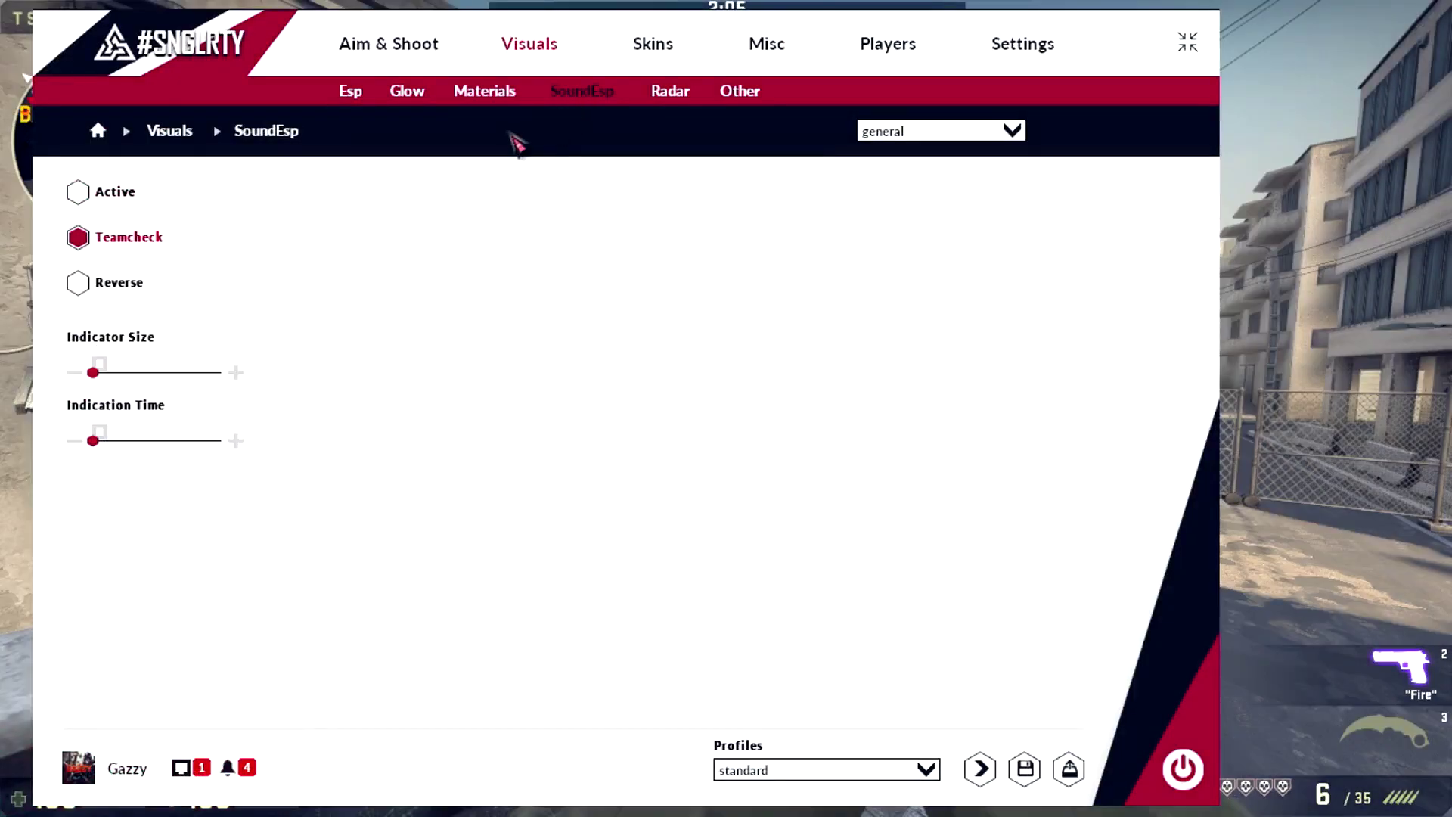
Open the Radar settings, then hide the menu and run out toward Top of Mid.
{"action": "left_click", "coordinate": [672, 93]}
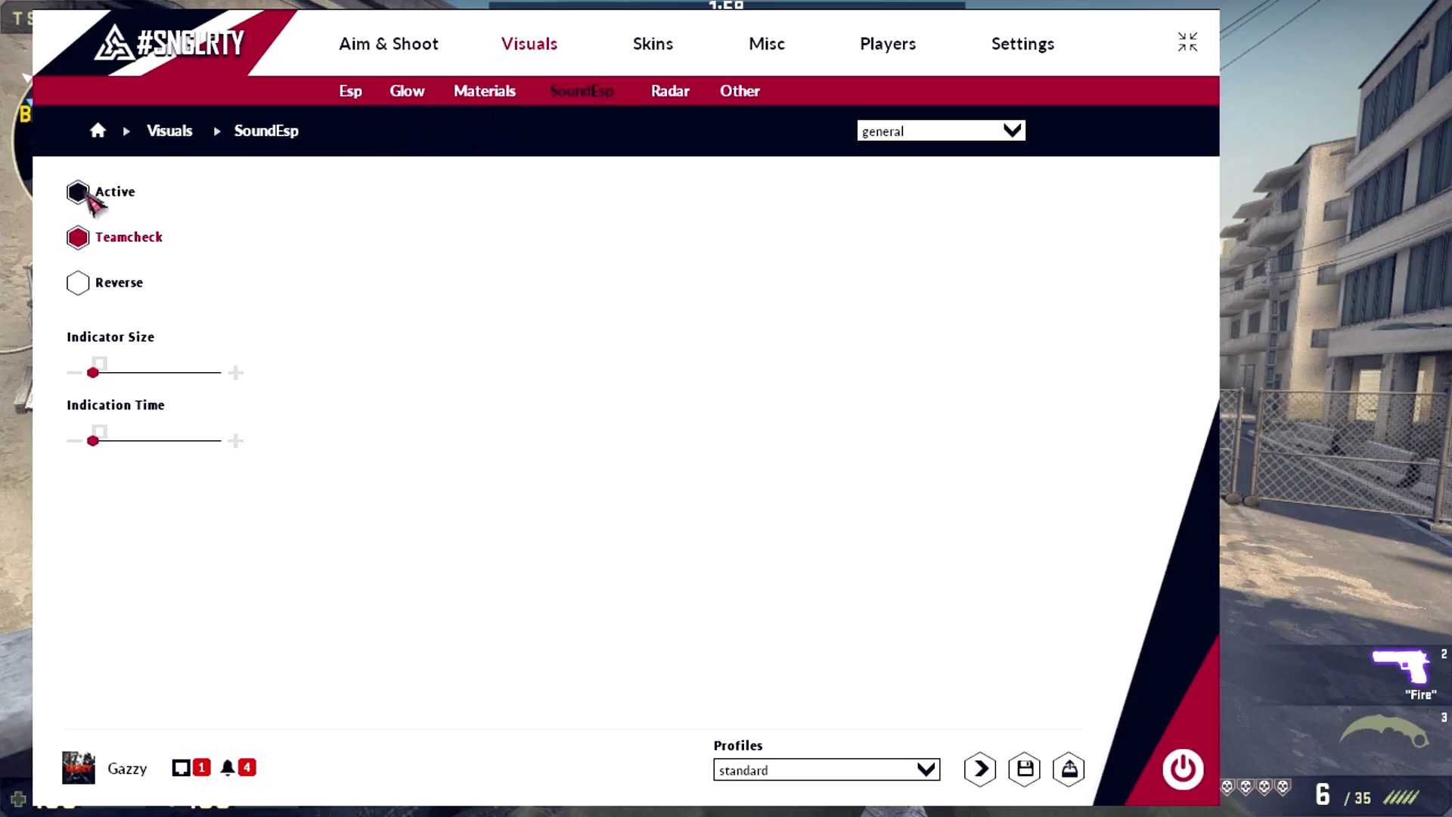
{"action": "key", "text": "Insert"}
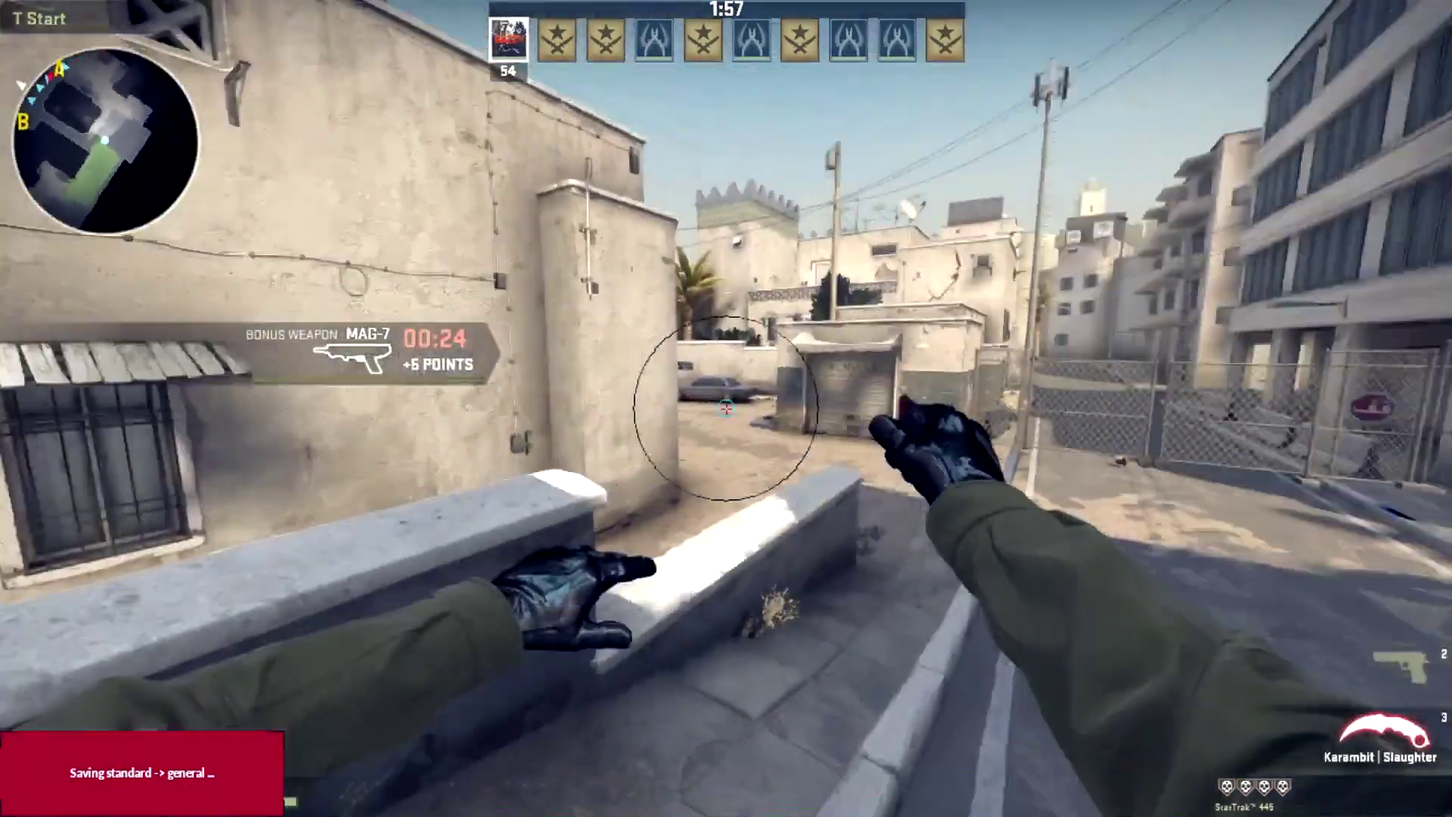
{"action": "key", "text": "w"}
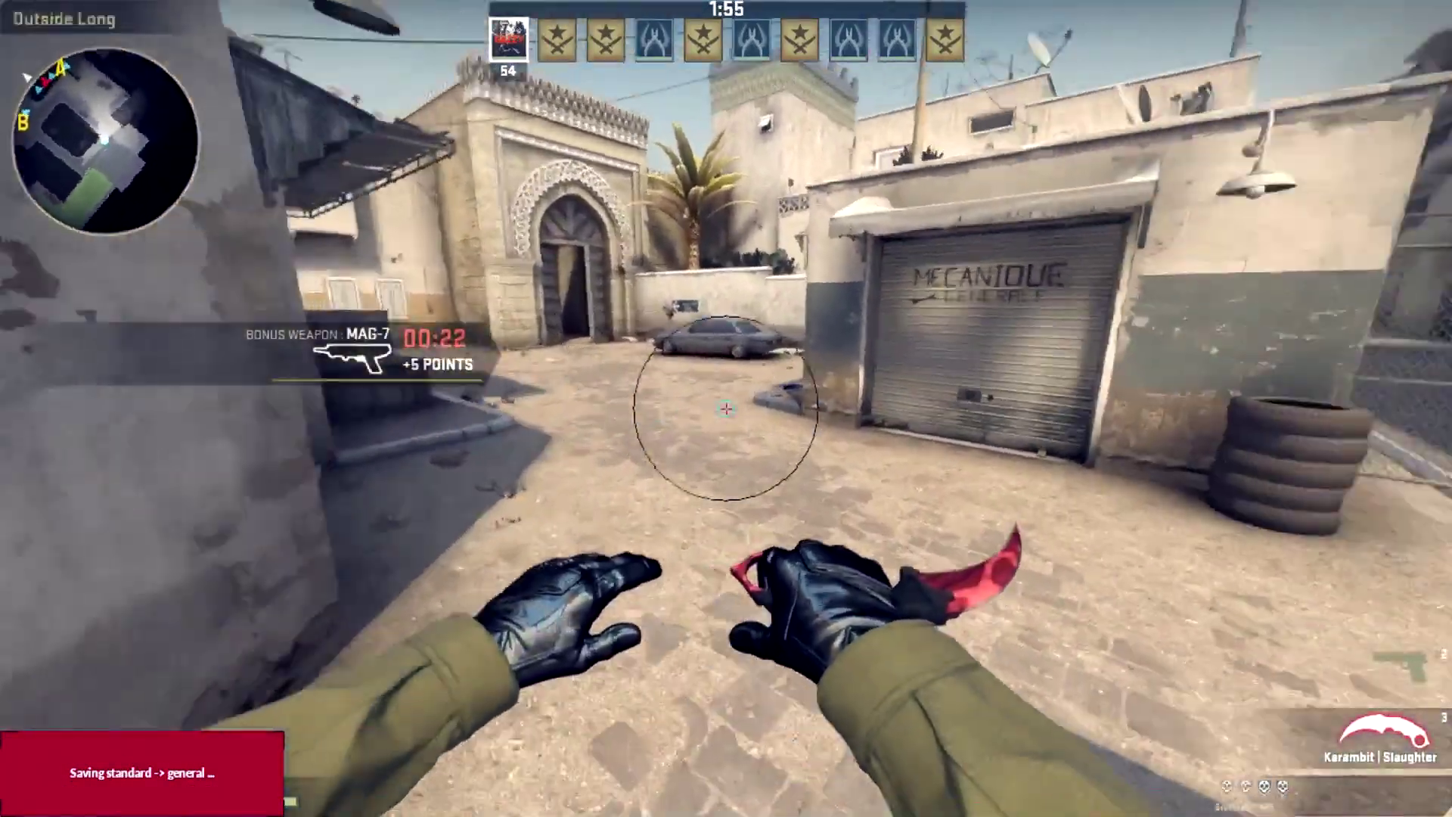
{"action": "key", "text": "2"}
{"action": "key", "text": "3"}
{"action": "key", "text": "w"}
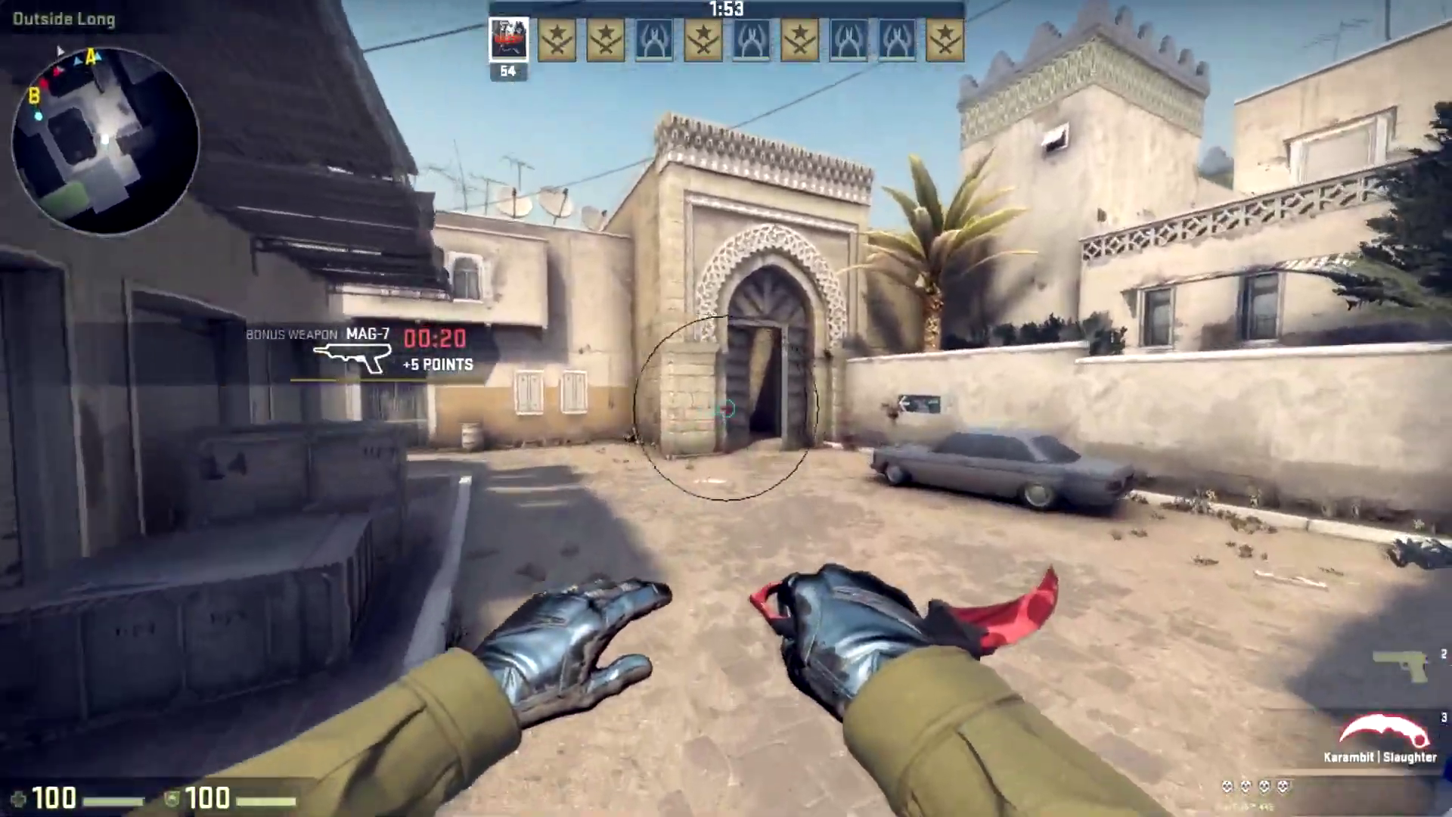
{"action": "key", "text": "w"}
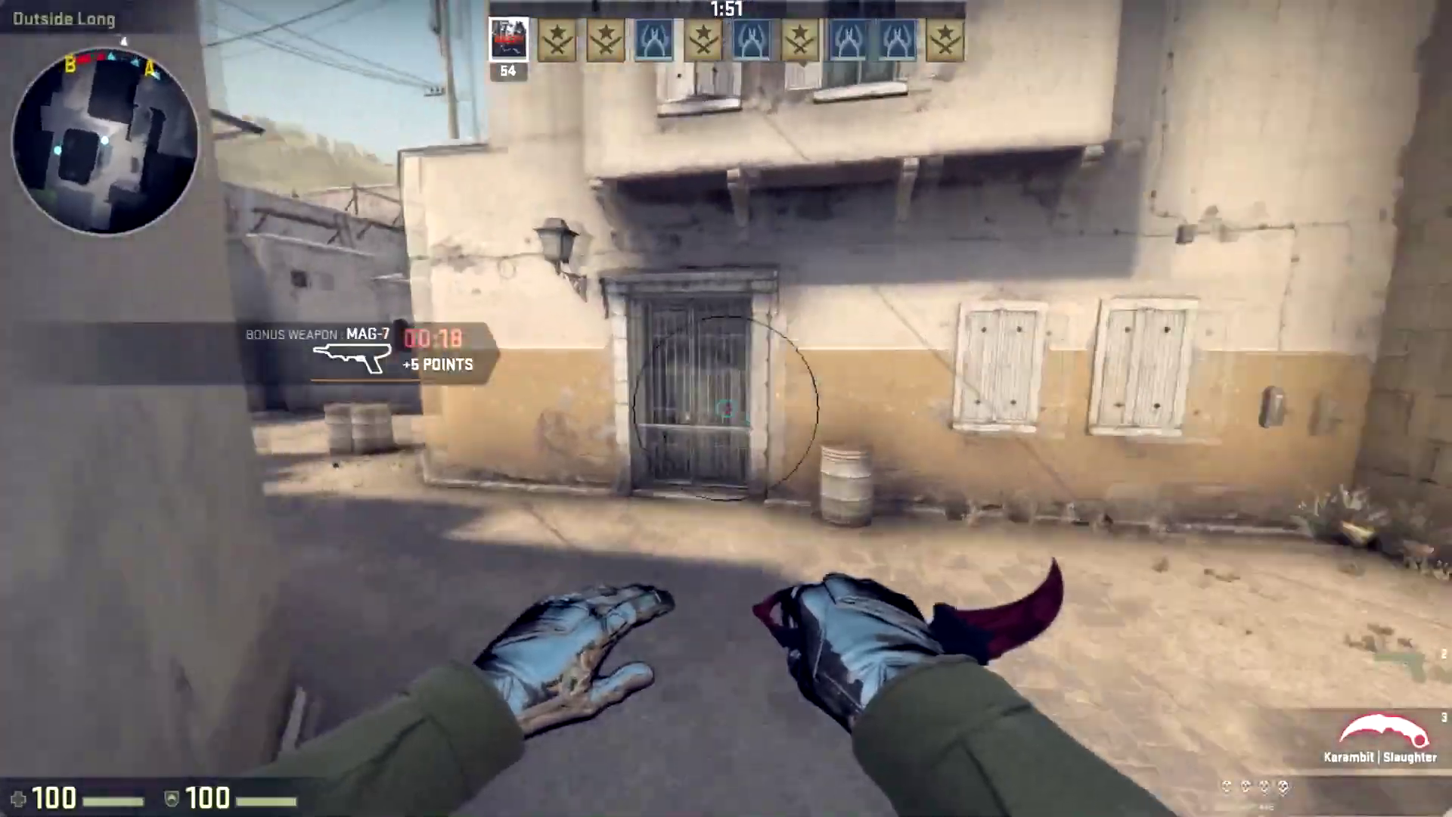
Push through Mid to Mid Doors with ESP showing enemies, and shoot the enemy bot.
{"action": "key", "text": "w"}
{"action": "key", "text": "2"}
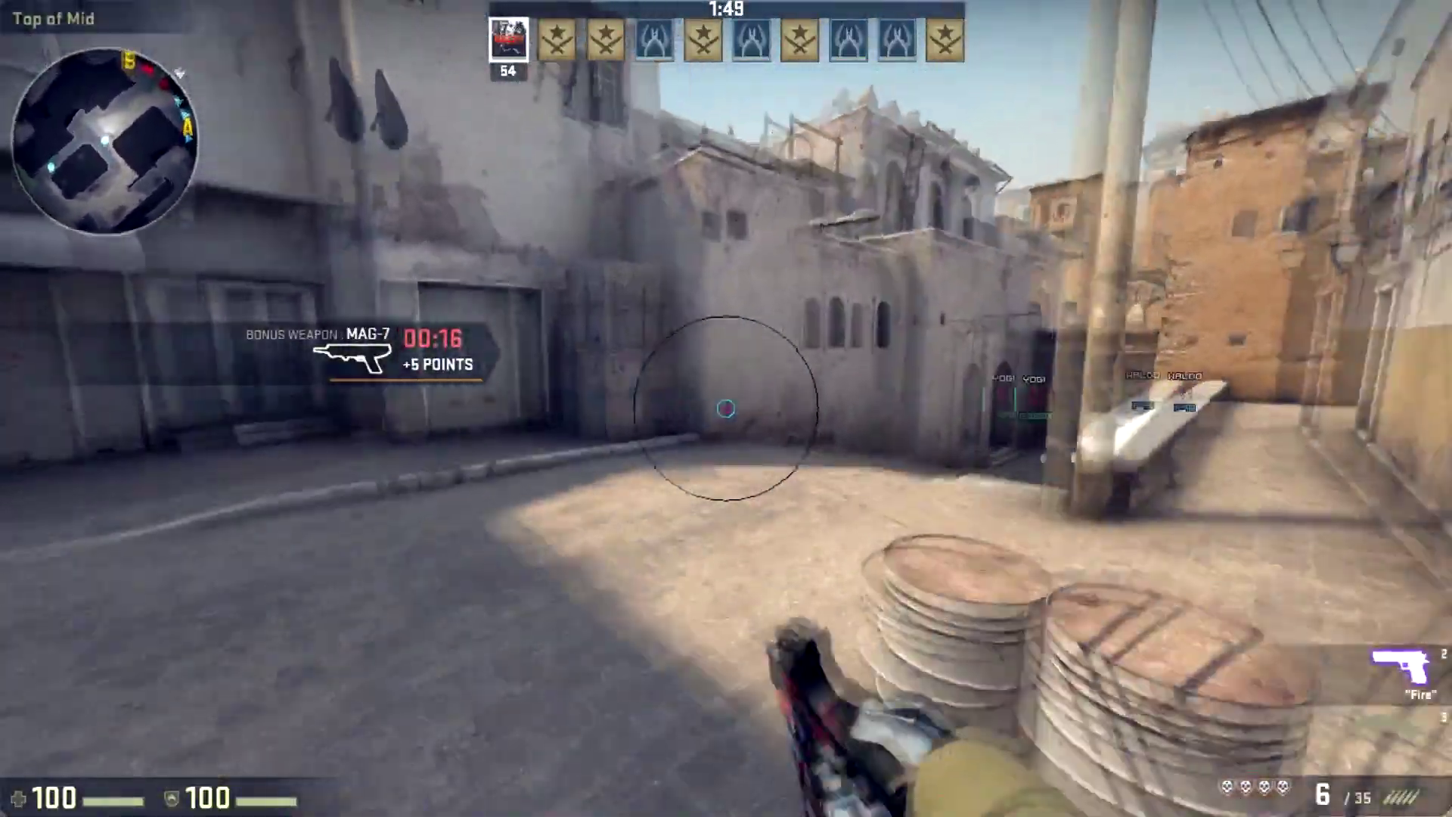
{"action": "key", "text": "3"}
{"action": "key", "text": "w"}
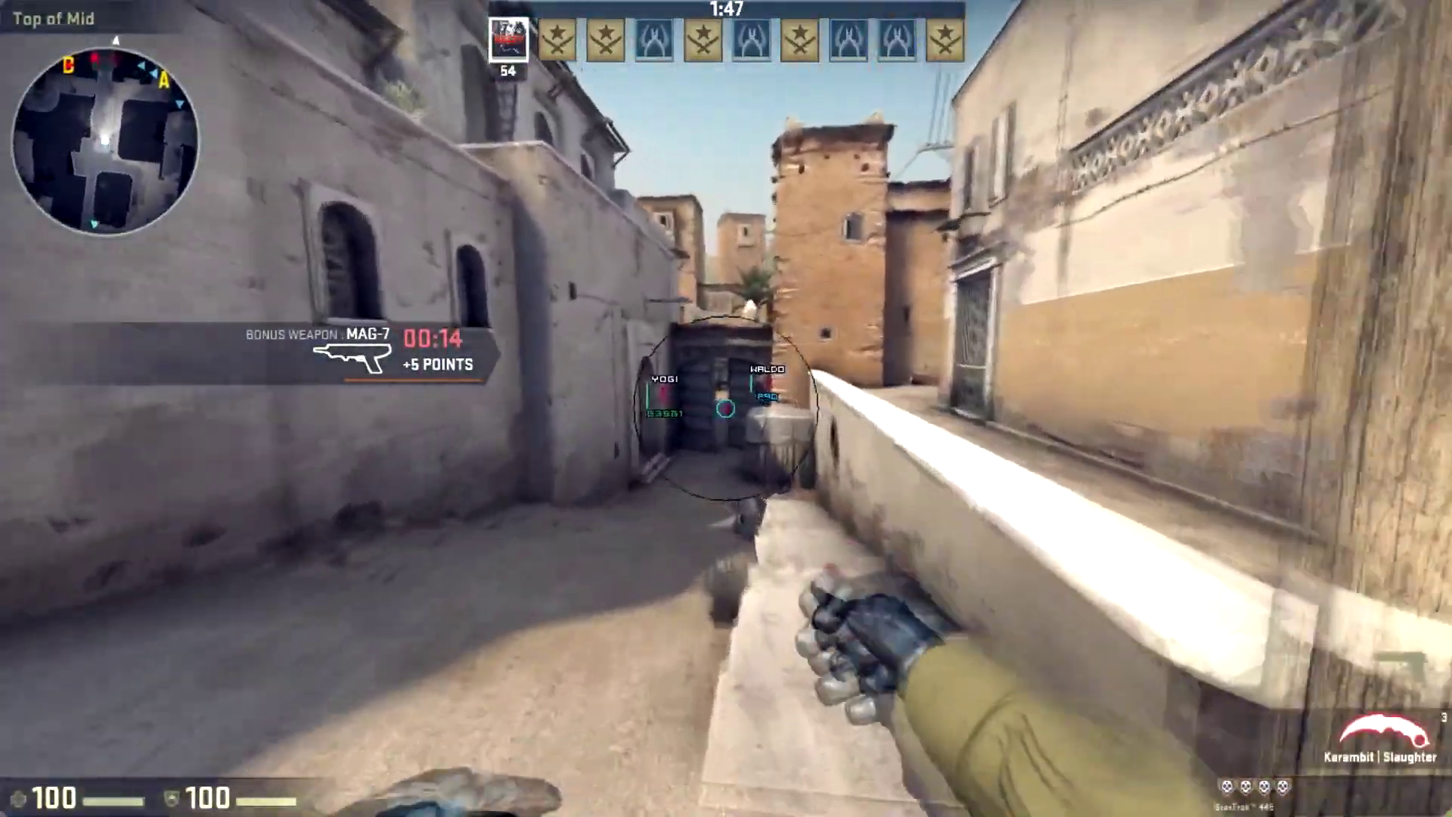
{"action": "key", "text": "2"}
{"action": "key", "text": "w"}
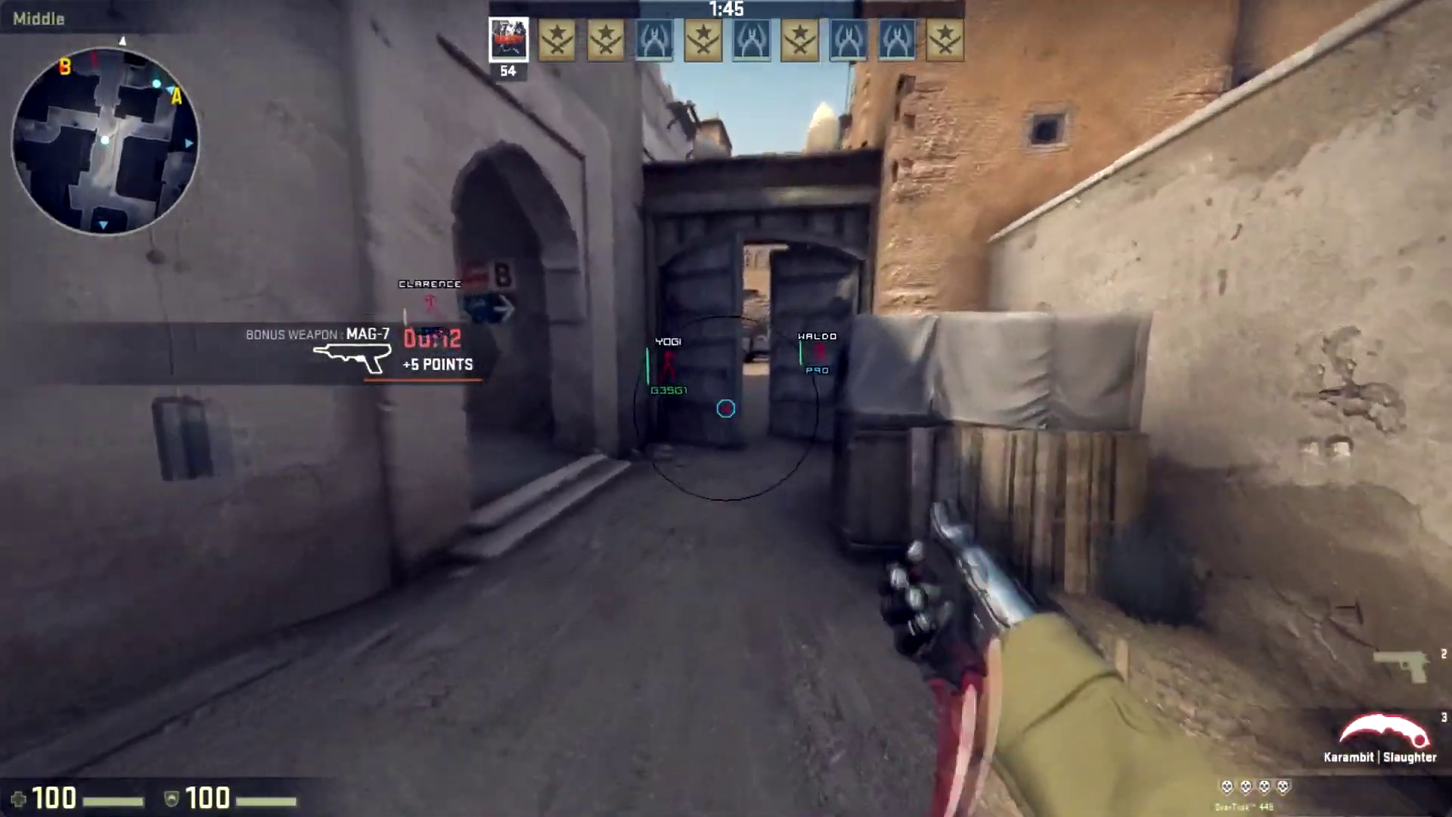
{"action": "key", "text": "3"}
{"action": "key", "text": "2"}
{"action": "key", "text": "w"}
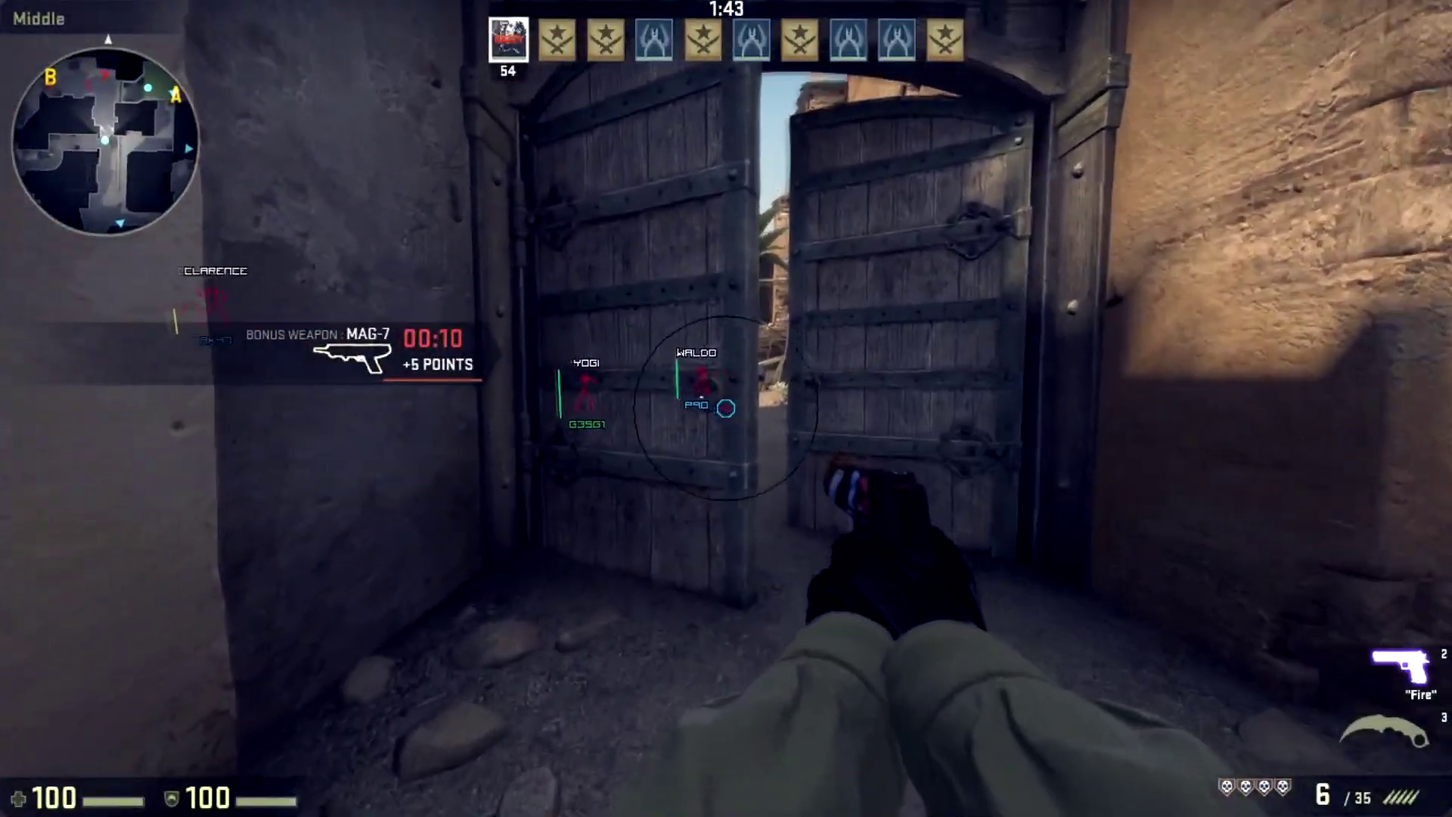
{"action": "key", "text": "w"}
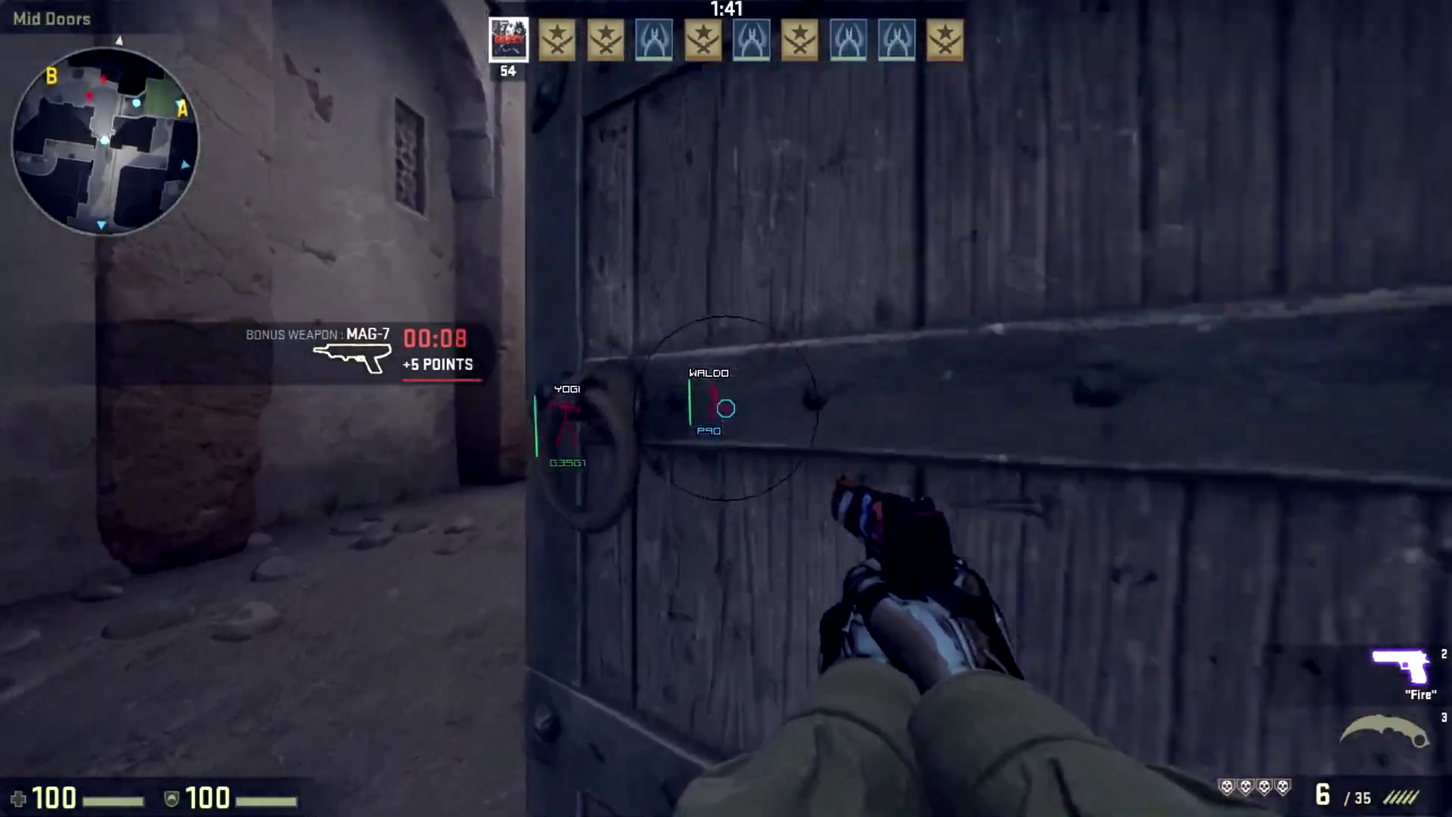
{"action": "key", "text": "a"}
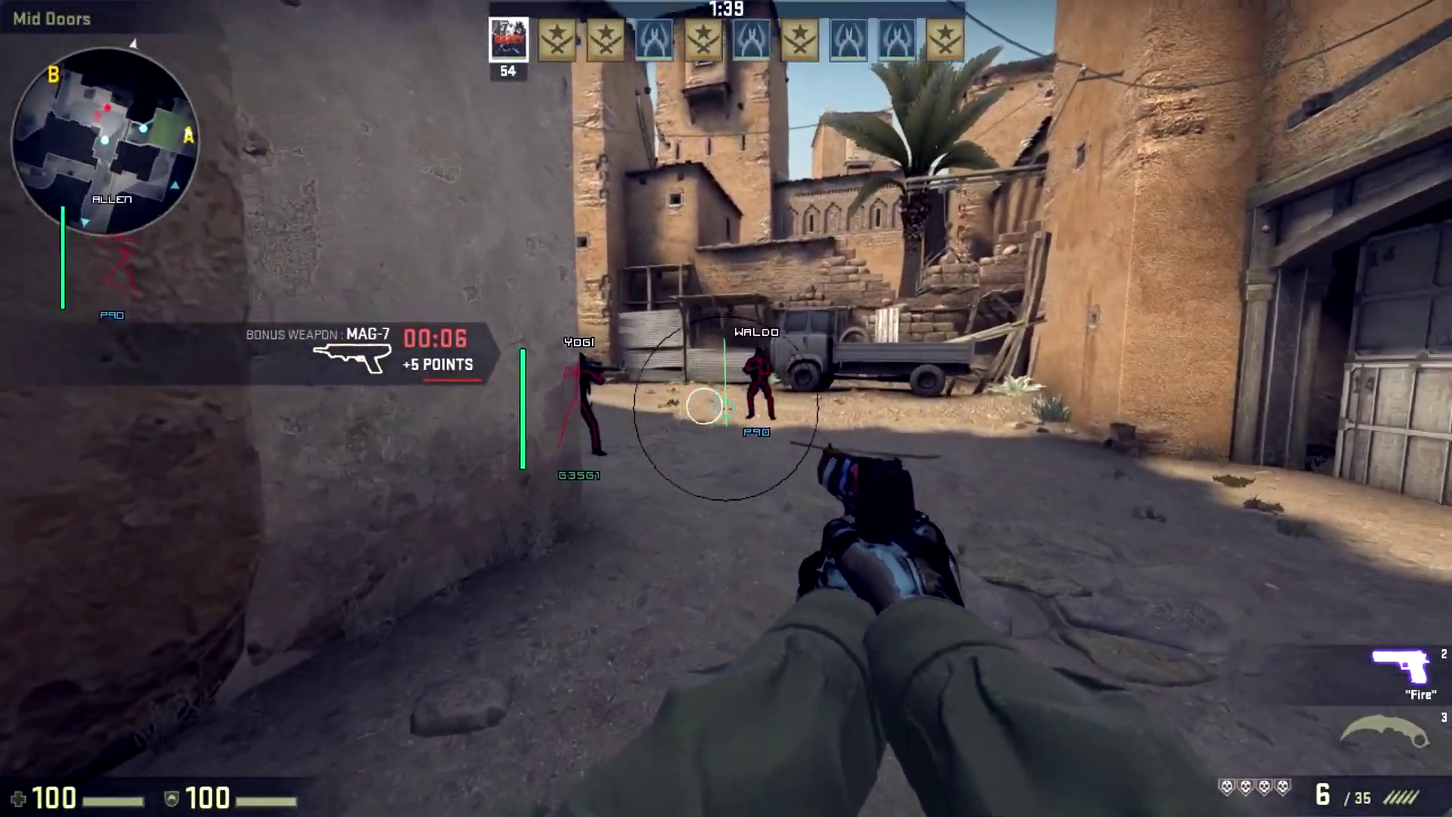
{"action": "left_click", "coordinate": [727, 409]}
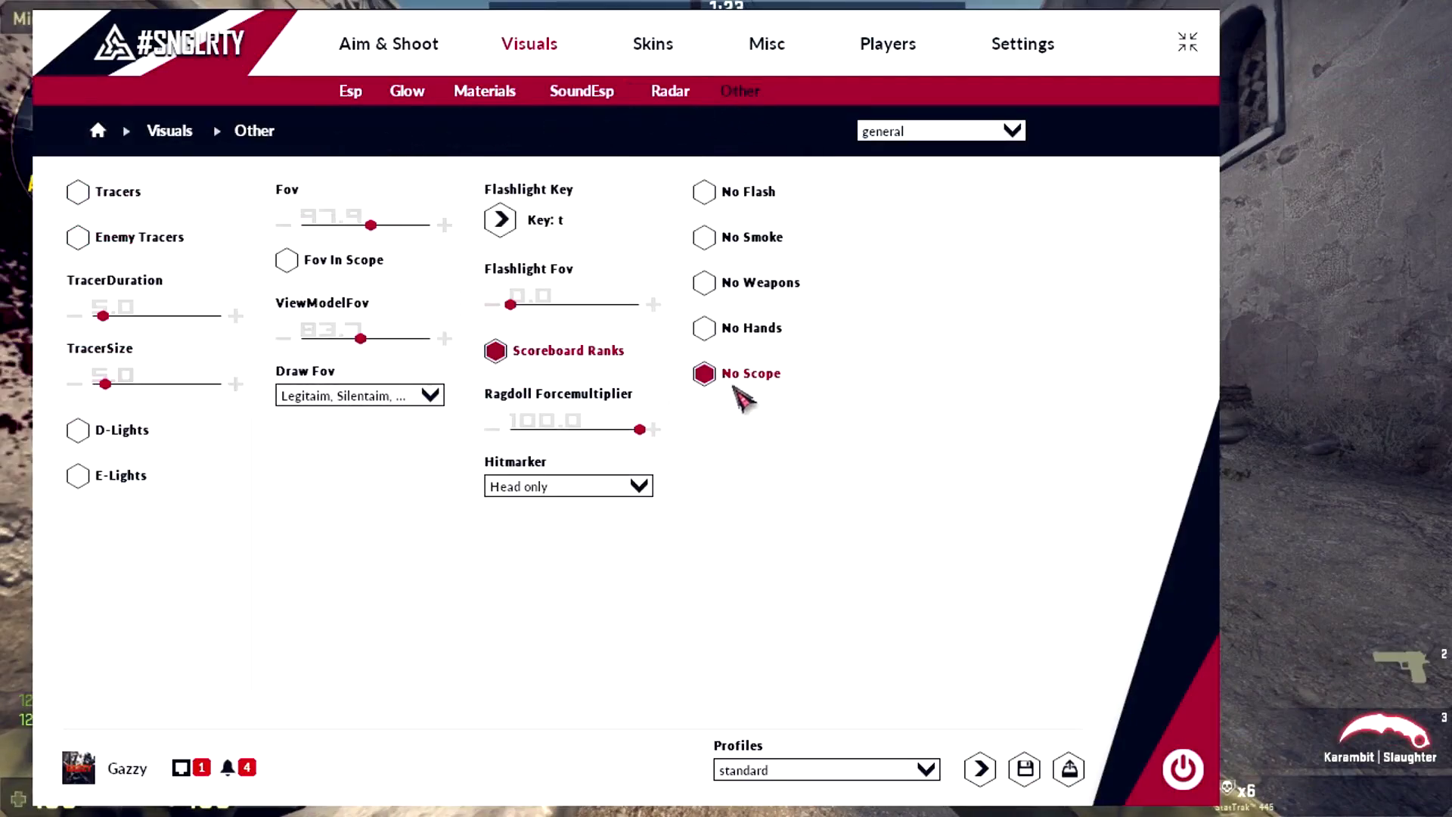
Toggle the menu to save the profile, then scroll the Skins tab's Weapons list.
{"action": "key", "text": "Insert"}
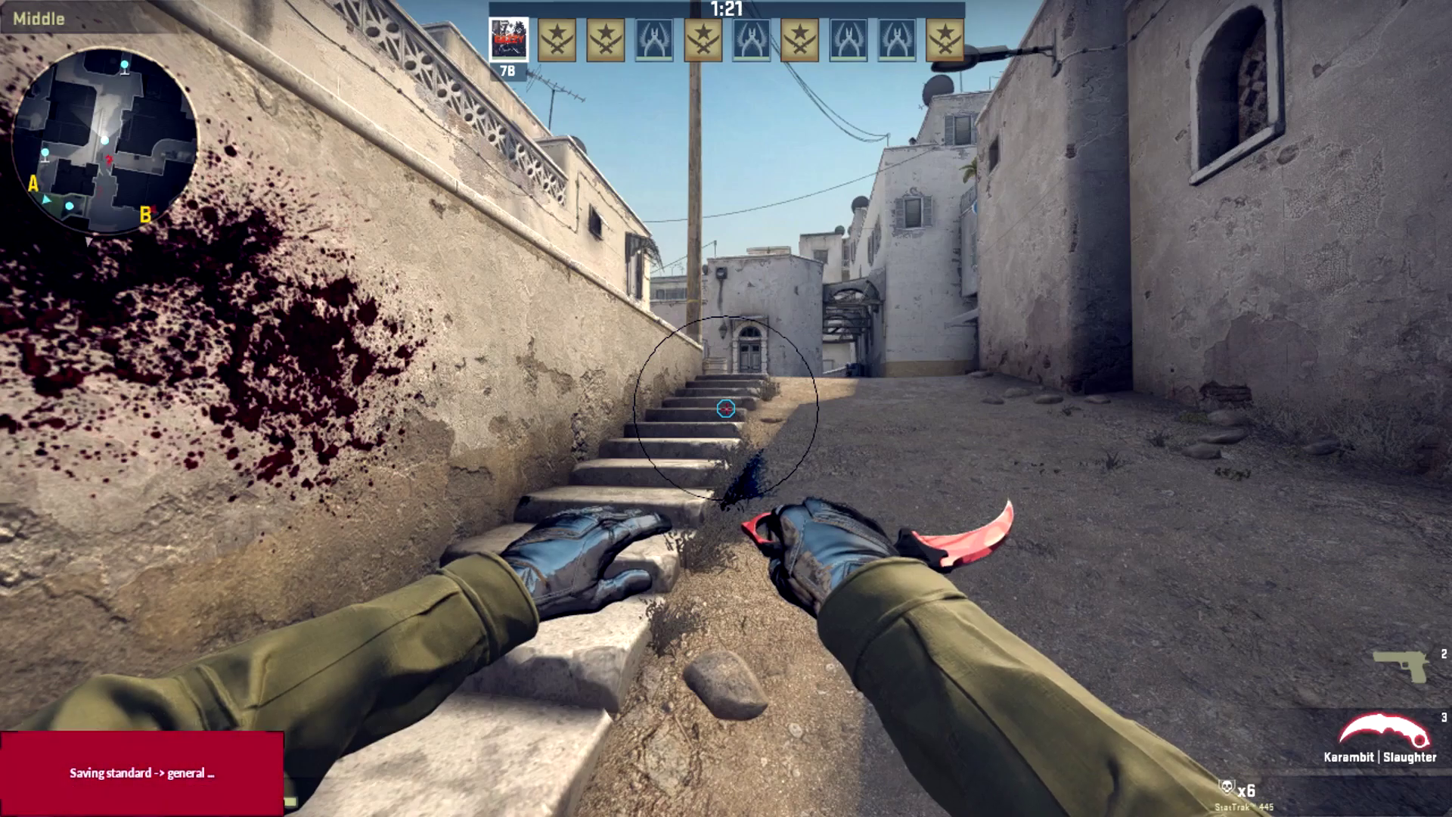
{"action": "key", "text": "Insert"}
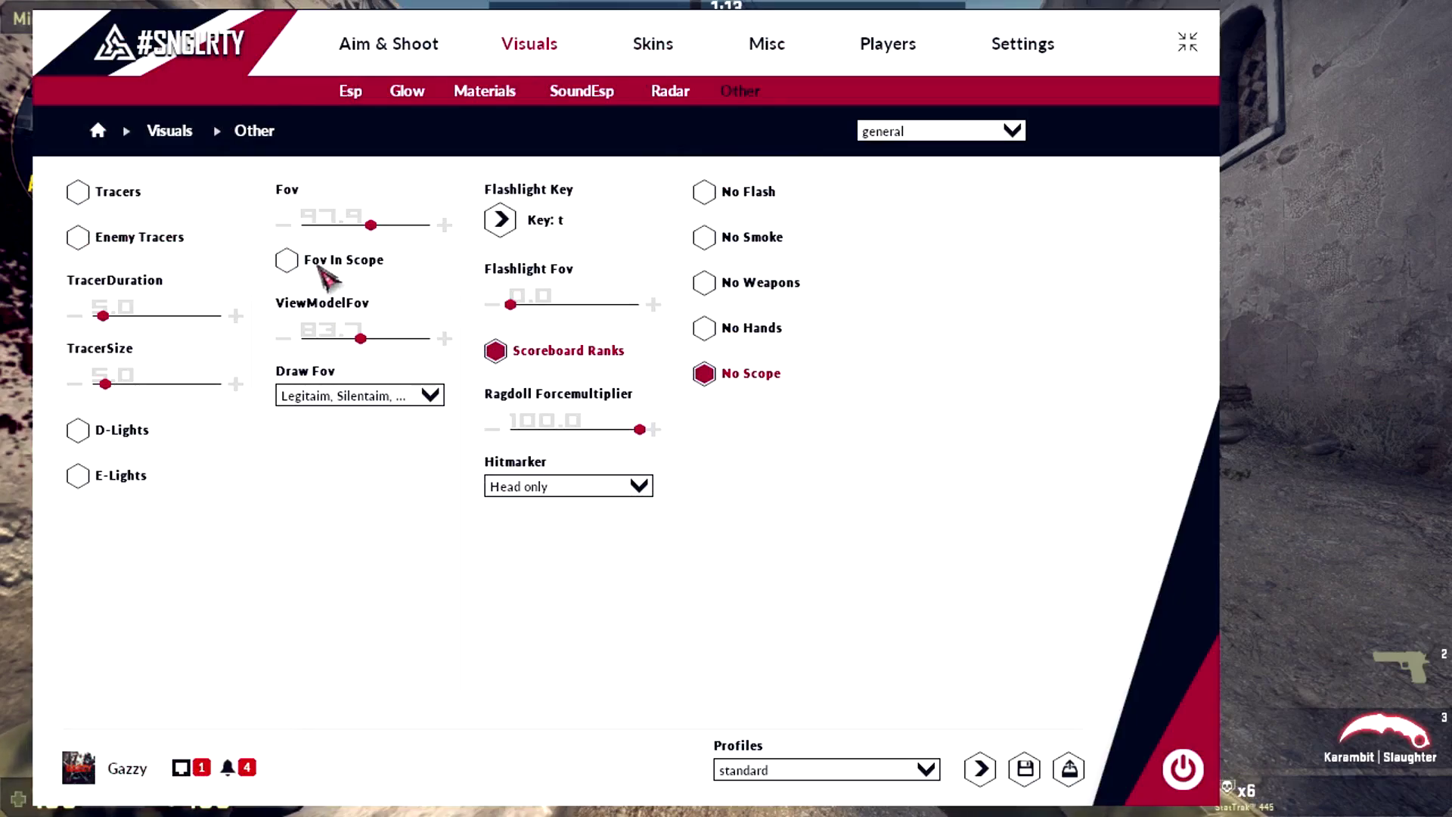
{"action": "left_click", "coordinate": [655, 44]}
{"action": "scroll", "coordinate": [452, 224], "scroll_direction": "down", "scroll_amount": 1}
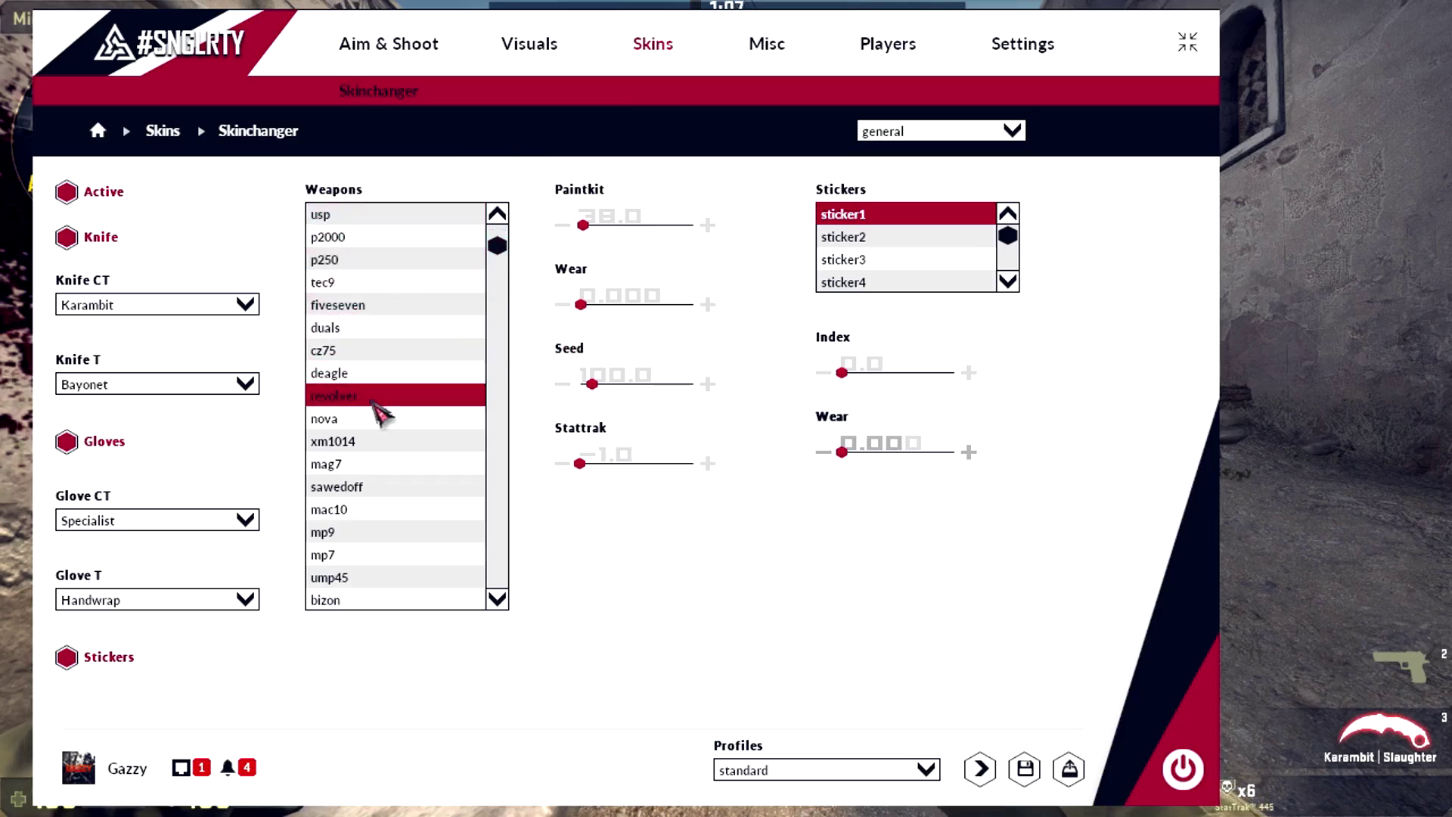
Walk up Mid in game, swapping between karambit and pistol, and inspect the pistol skin.
{"action": "key", "text": "Insert"}
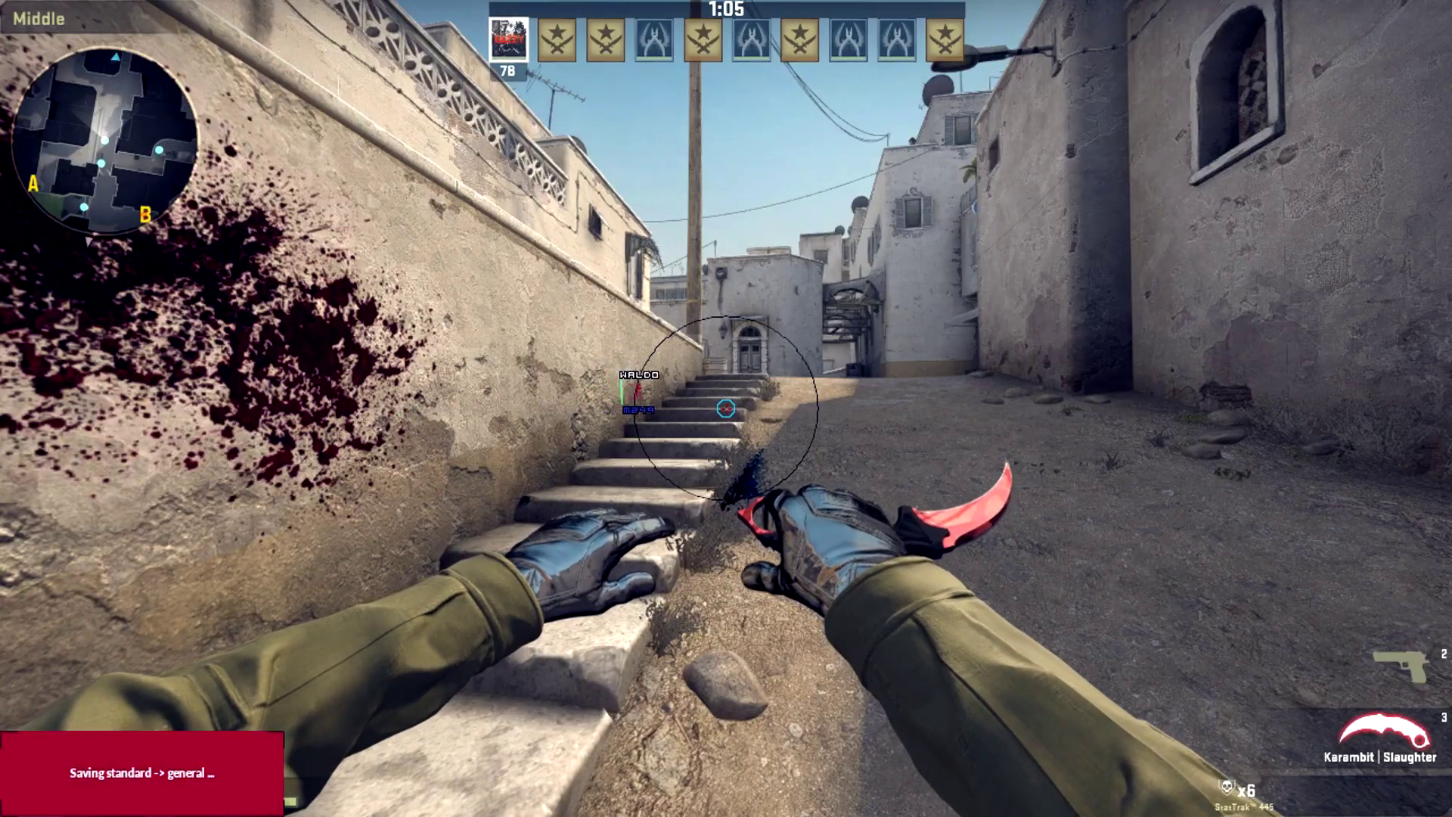
{"action": "key", "text": "w"}
{"action": "key", "text": "2"}
{"action": "key", "text": "3"}
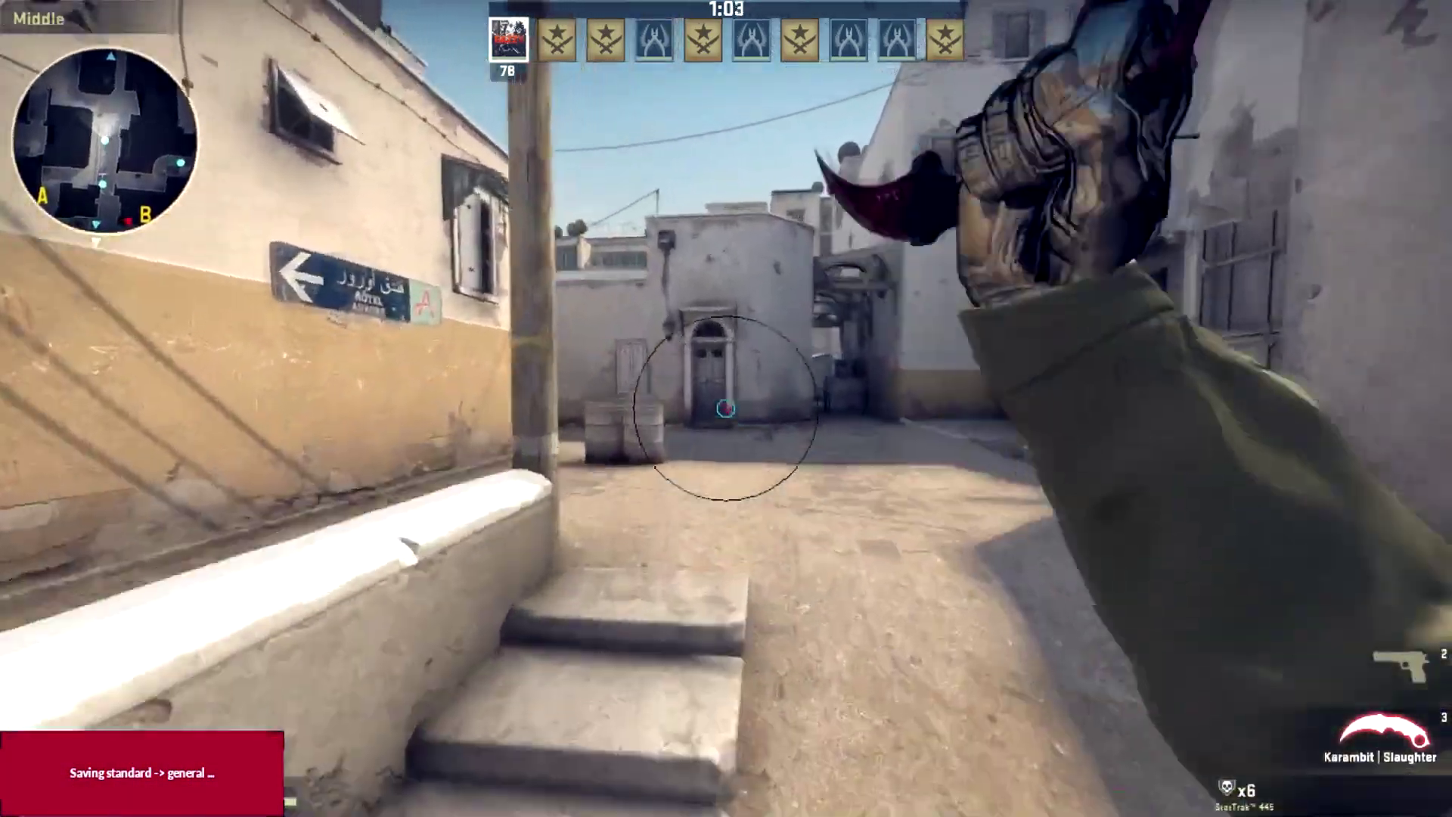
{"action": "key", "text": "w"}
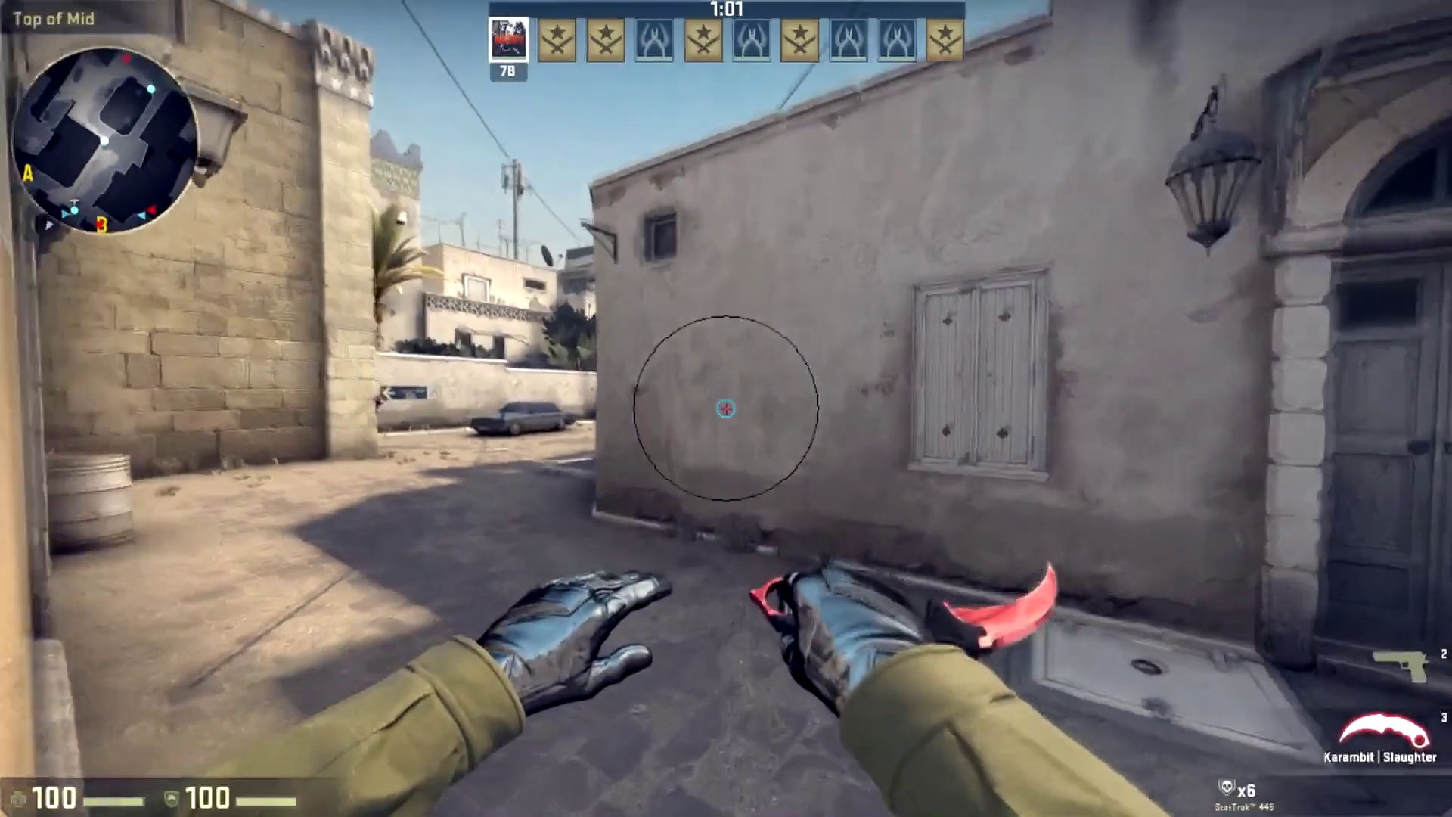
{"action": "key", "text": "2"}
{"action": "key", "text": "f"}
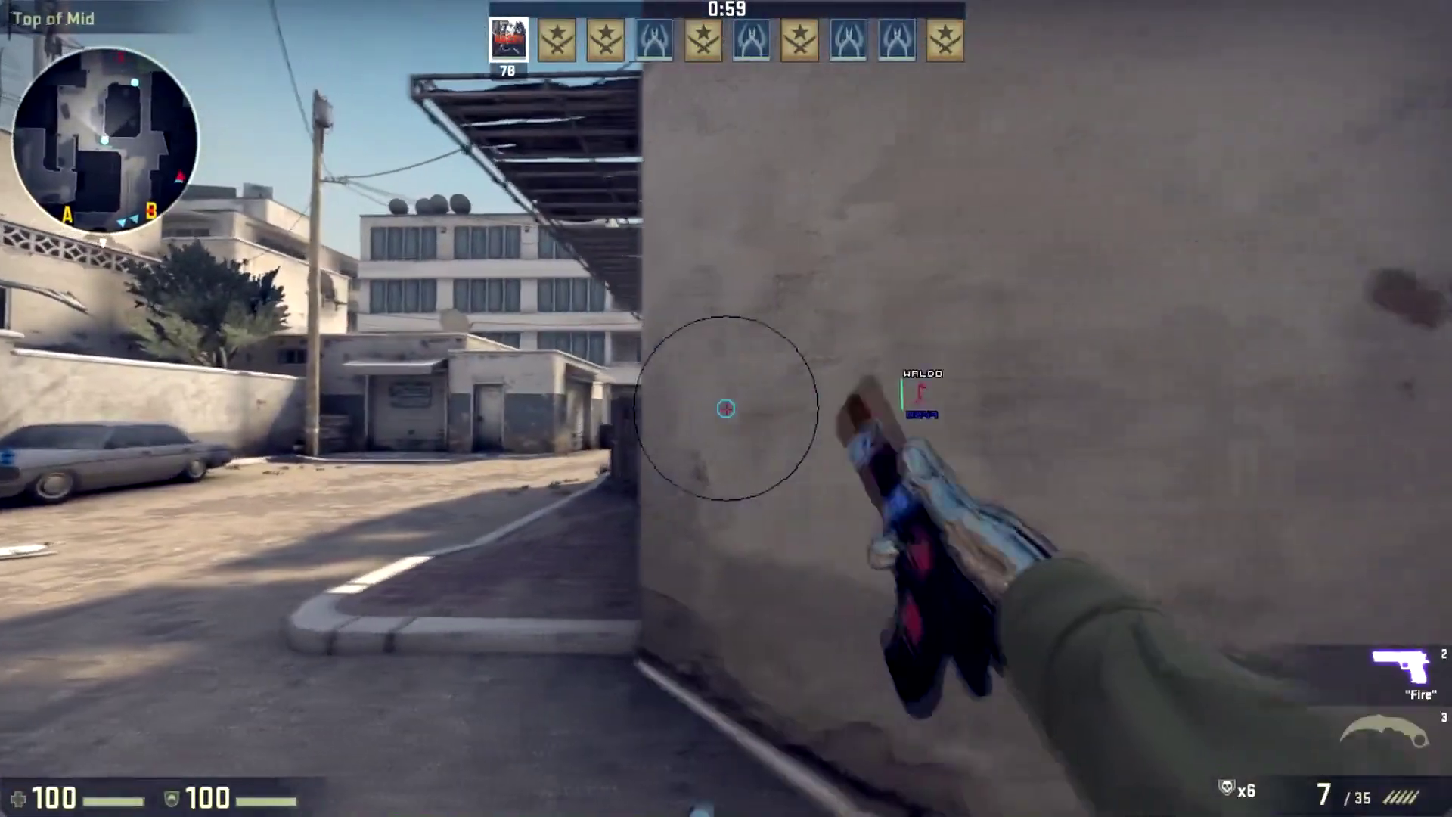
Reopen the menu, keep the Knife CT skin as Karambit, and go to Misc.
{"action": "key", "text": "Insert"}
{"action": "scroll", "coordinate": [484, 359], "scroll_direction": "down", "scroll_amount": 1}
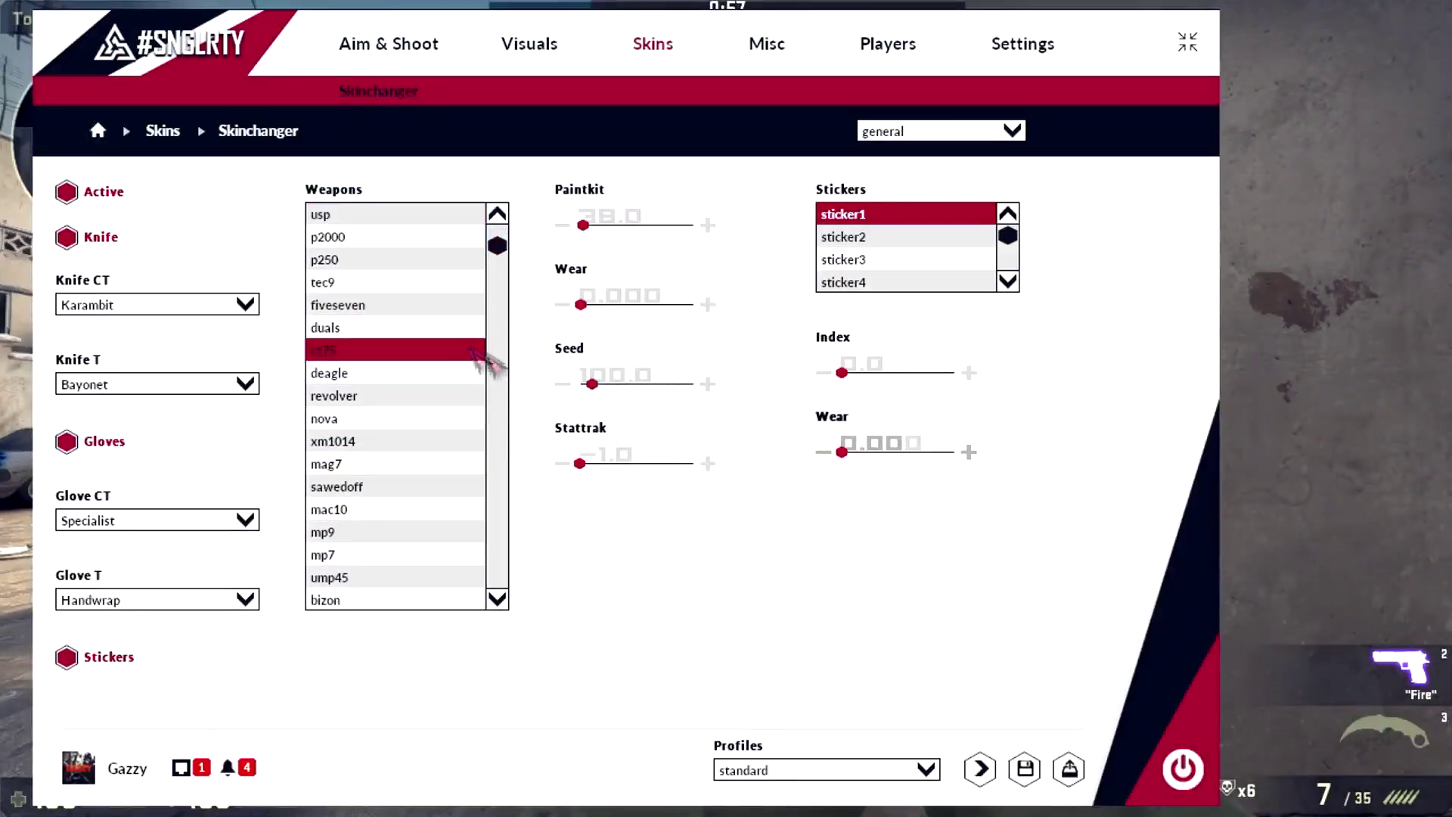
{"action": "scroll", "coordinate": [458, 365], "scroll_direction": "up", "scroll_amount": 1}
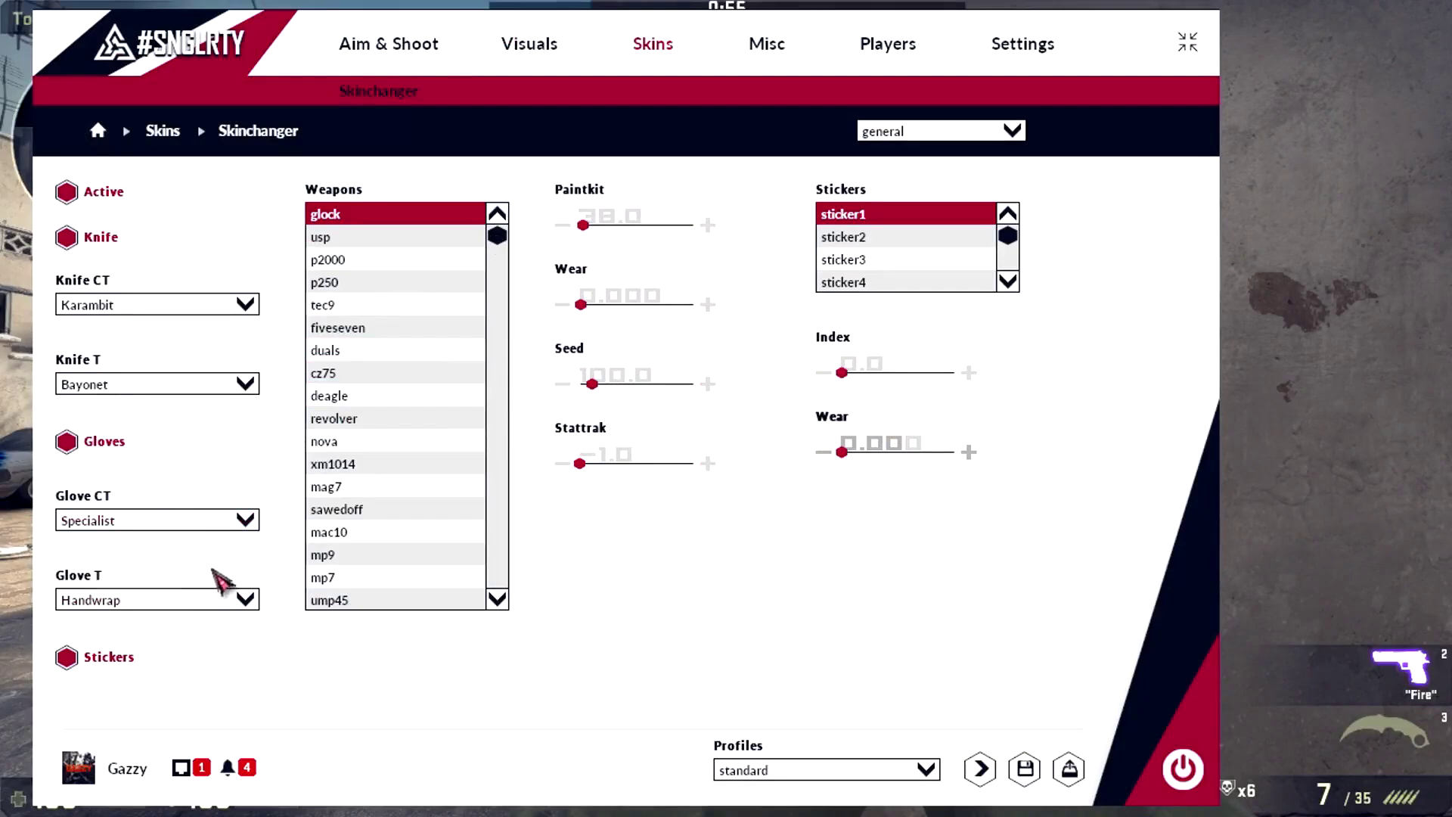
{"action": "left_click", "coordinate": [244, 305]}
{"action": "left_click", "coordinate": [213, 306]}
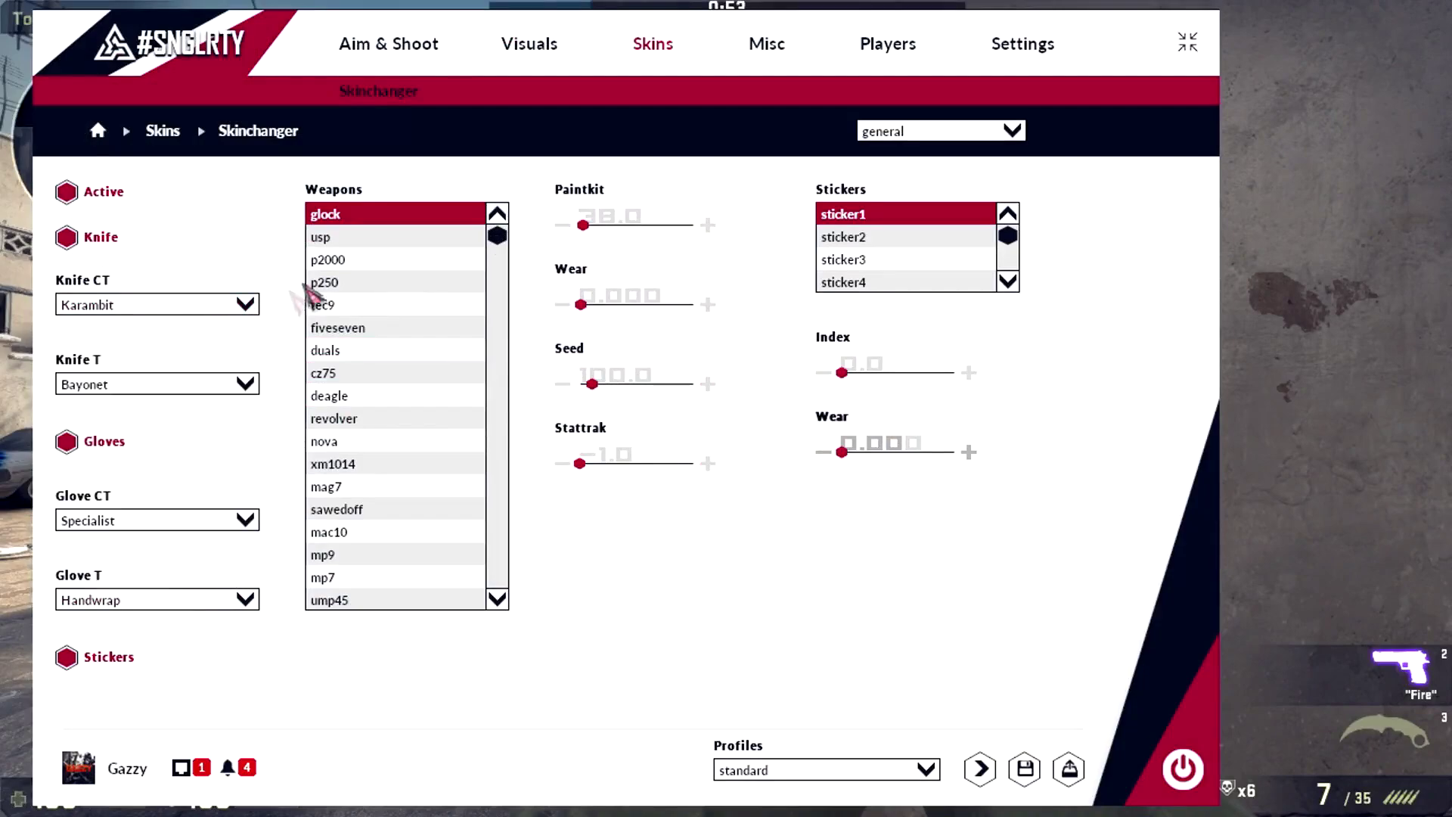
{"action": "scroll", "coordinate": [310, 298], "scroll_direction": "down", "scroll_amount": 1}
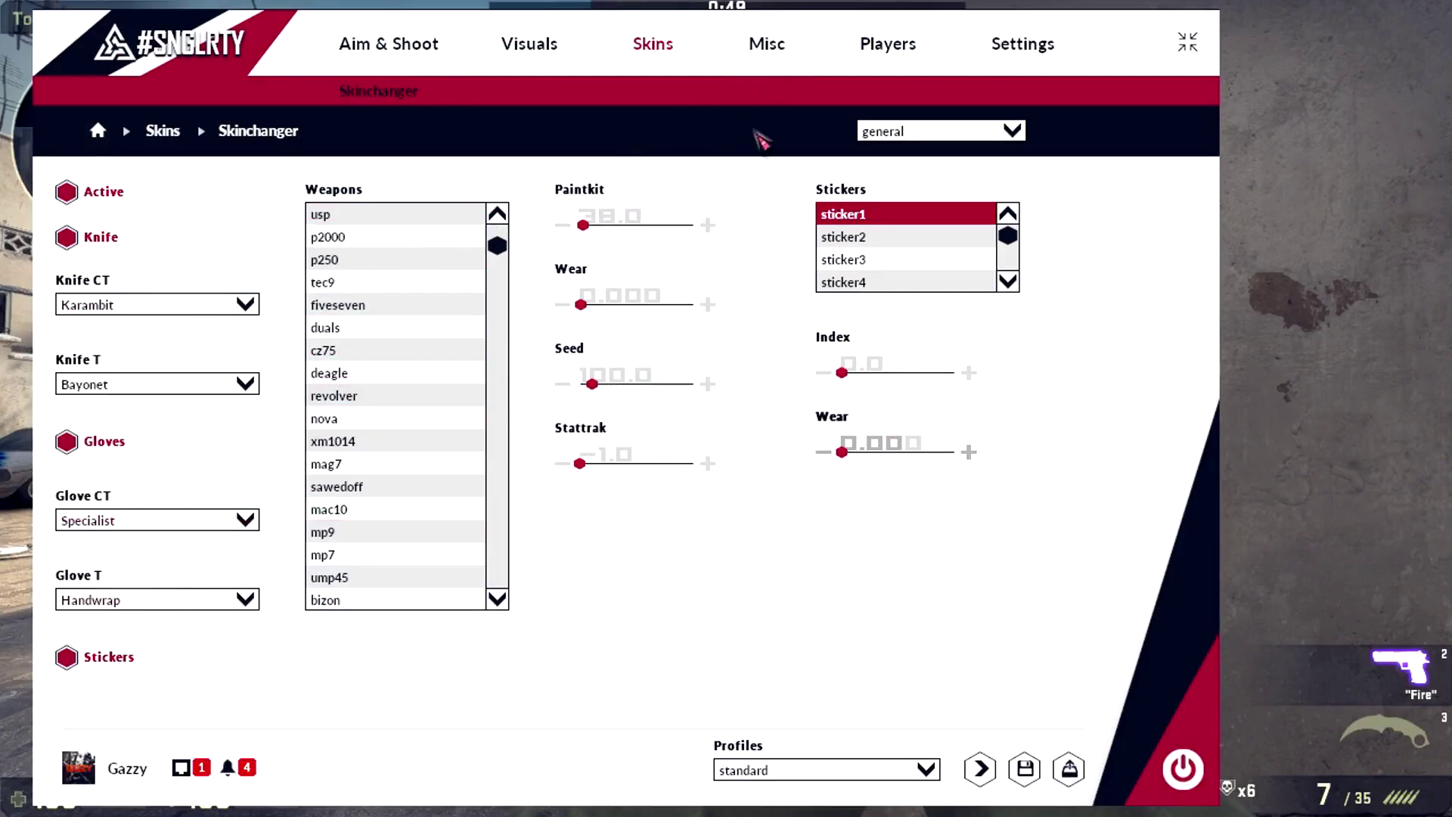
{"action": "left_click", "coordinate": [771, 47]}
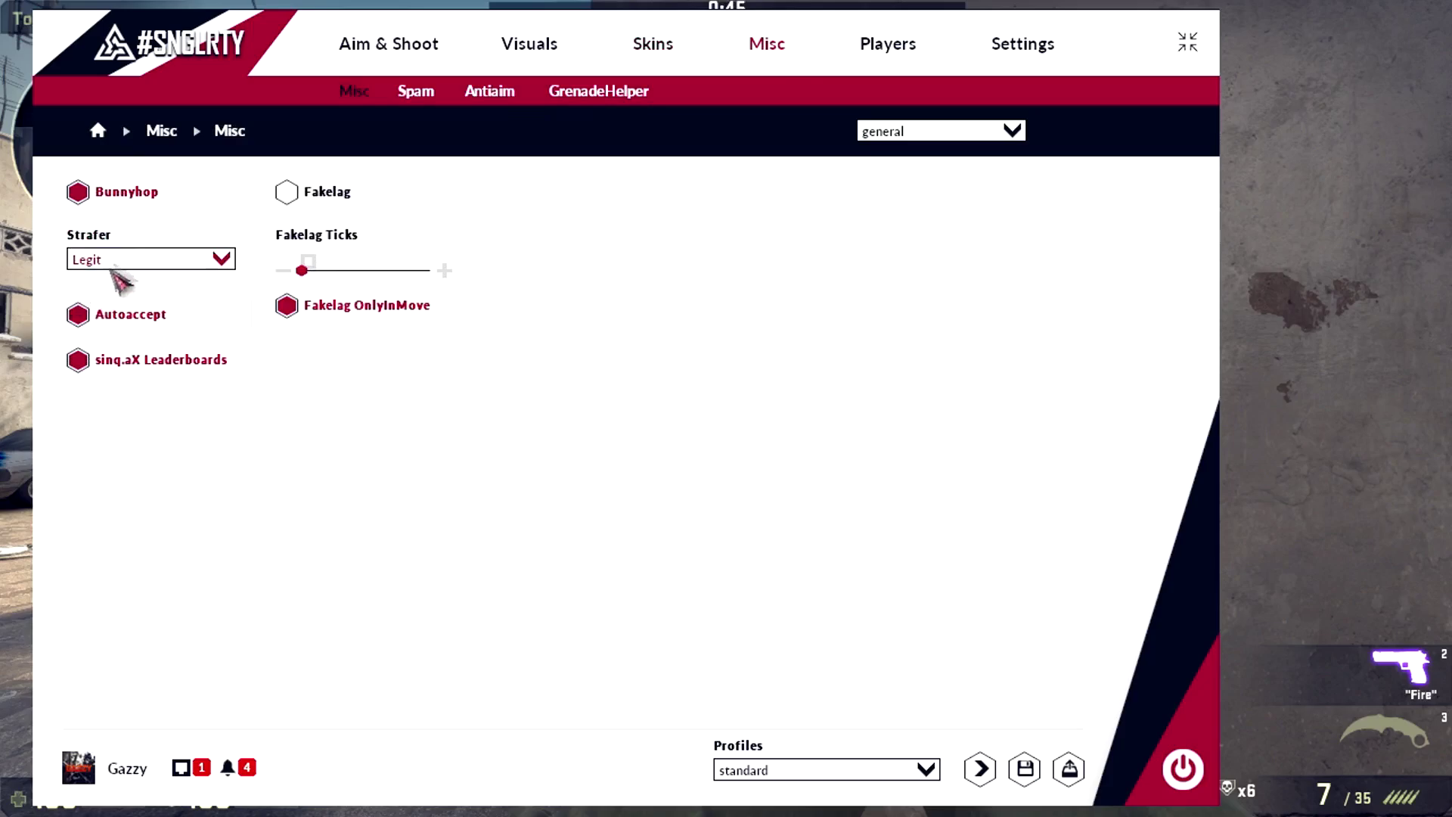
{"action": "left_click", "coordinate": [151, 261]}
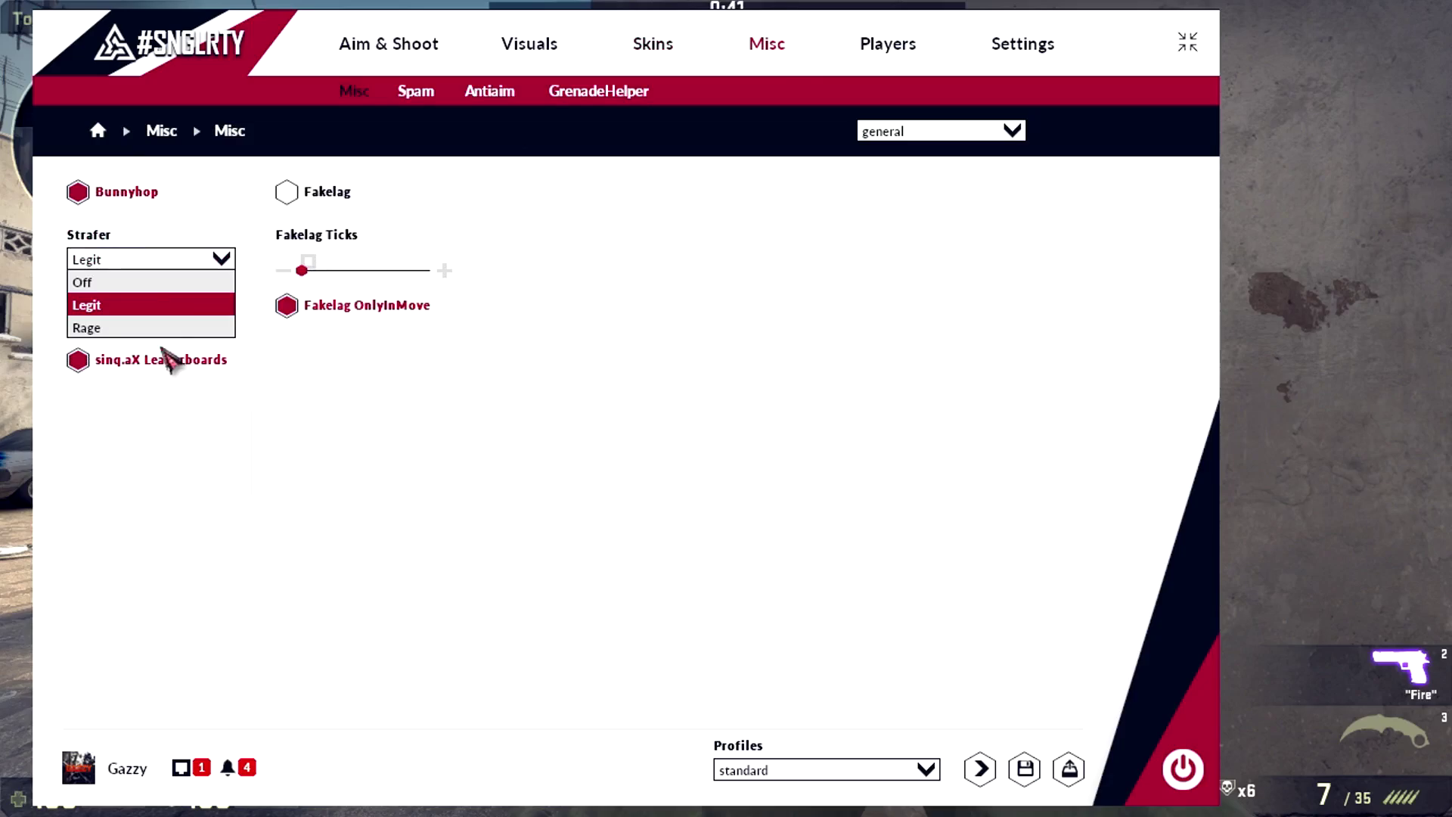
{"action": "left_click", "coordinate": [174, 261]}
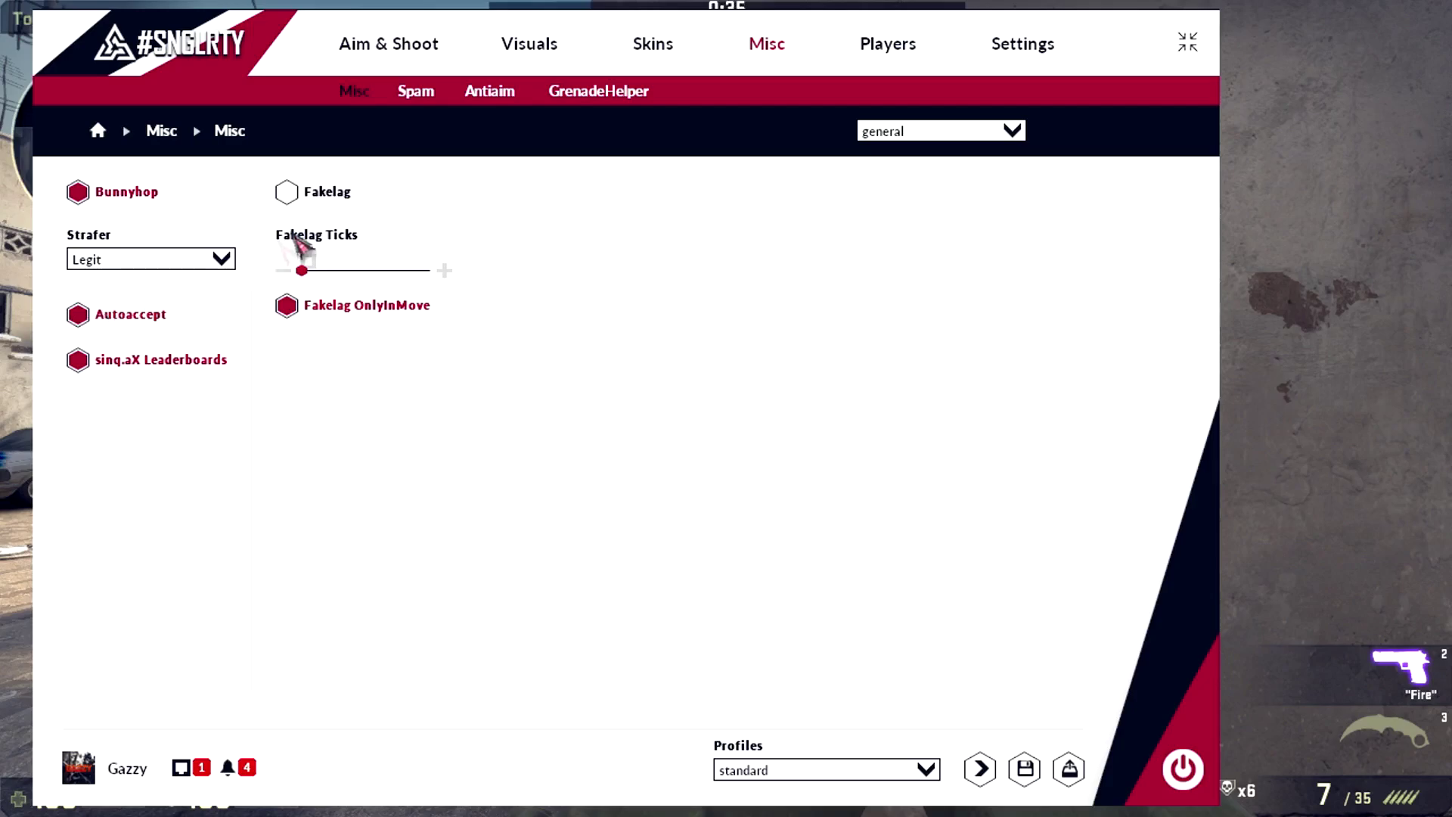
Turn on Clantag Active, Namespam Active and Chatspam in the Misc Spam settings.
{"action": "left_click", "coordinate": [416, 89]}
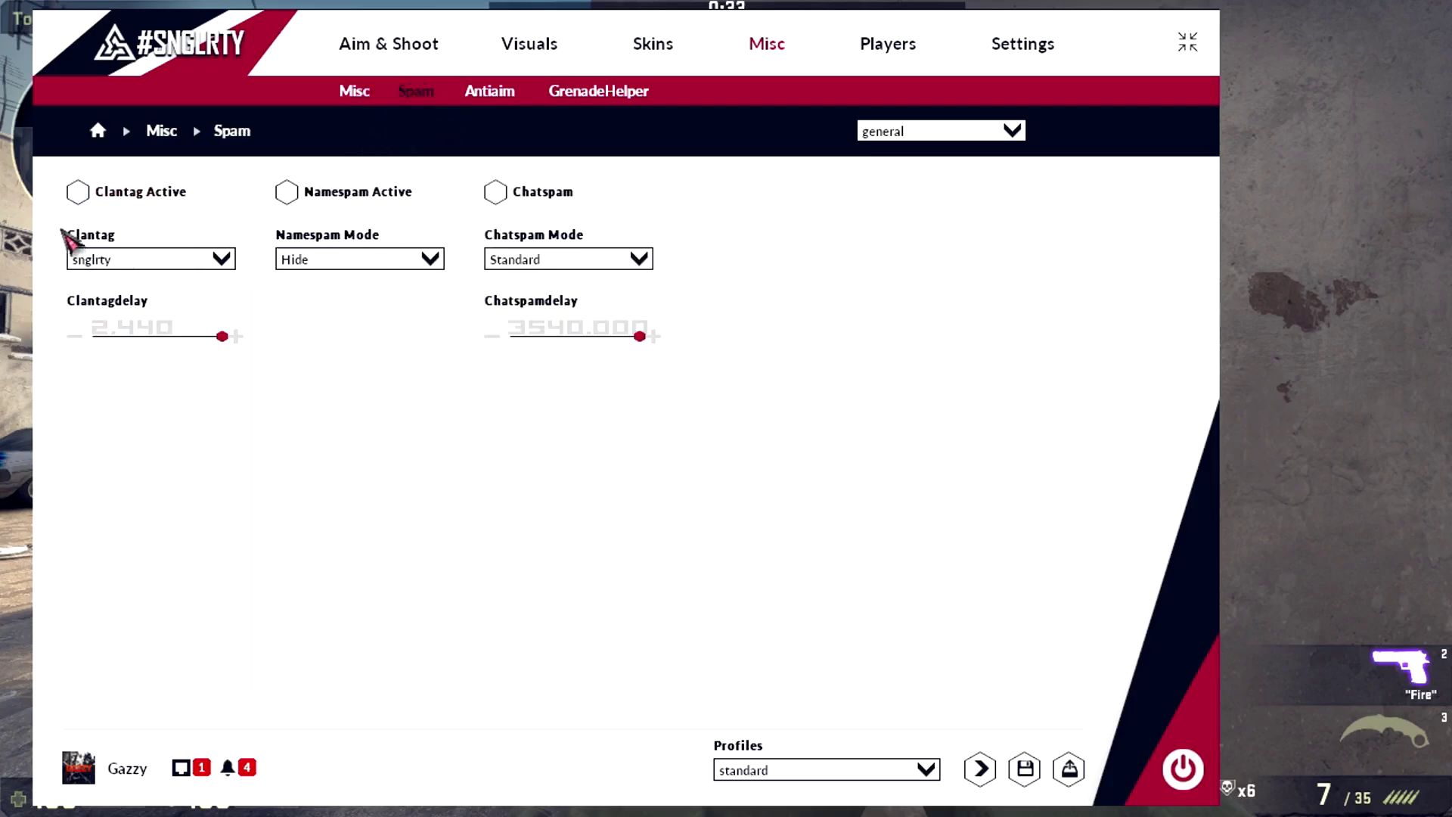
{"action": "left_click", "coordinate": [80, 194]}
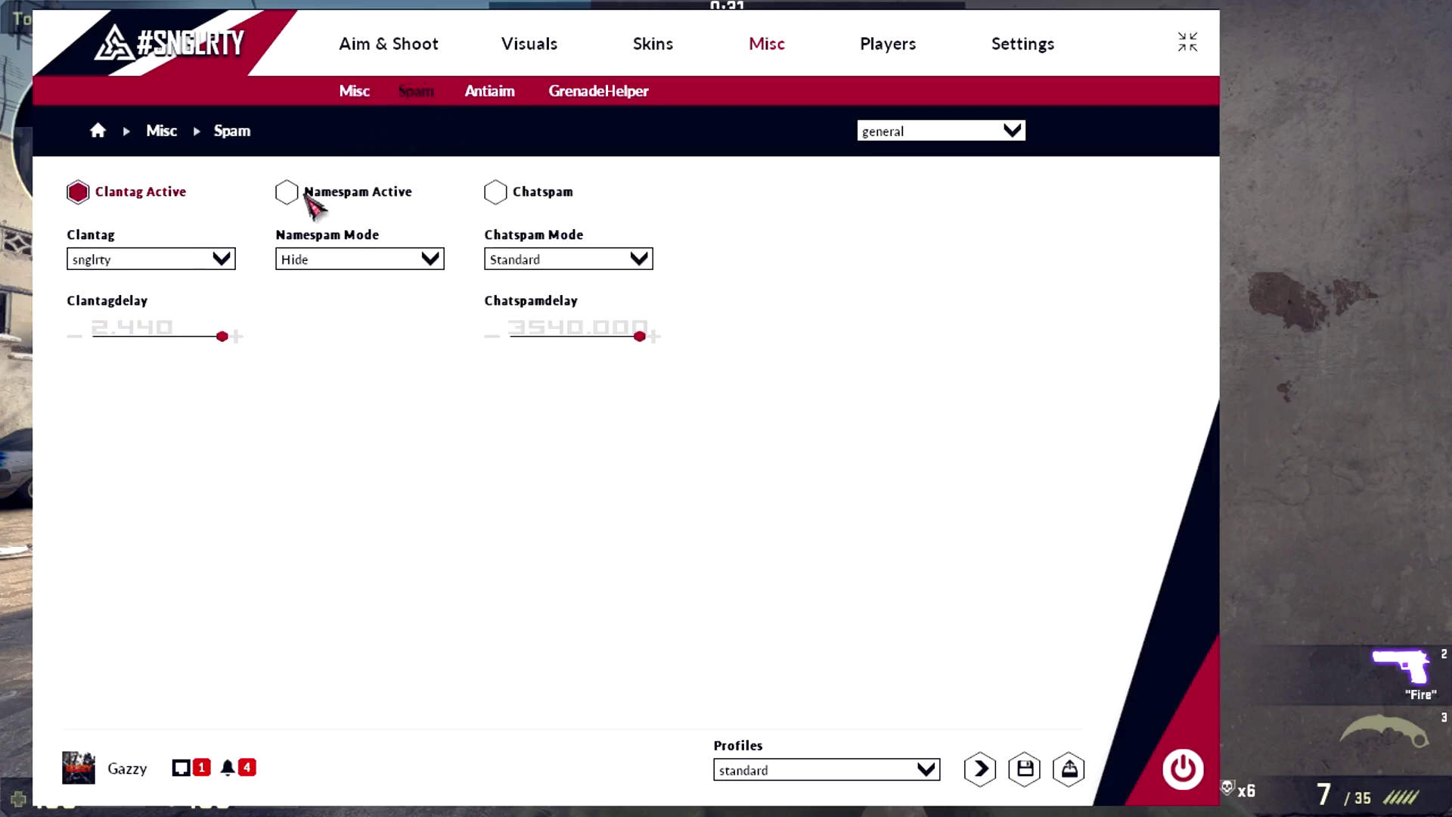
{"action": "left_click", "coordinate": [295, 195]}
{"action": "left_click", "coordinate": [498, 202]}
Check the spam in game with the karambit out, then reopen the Antiaim settings.
{"action": "key", "text": "Insert"}
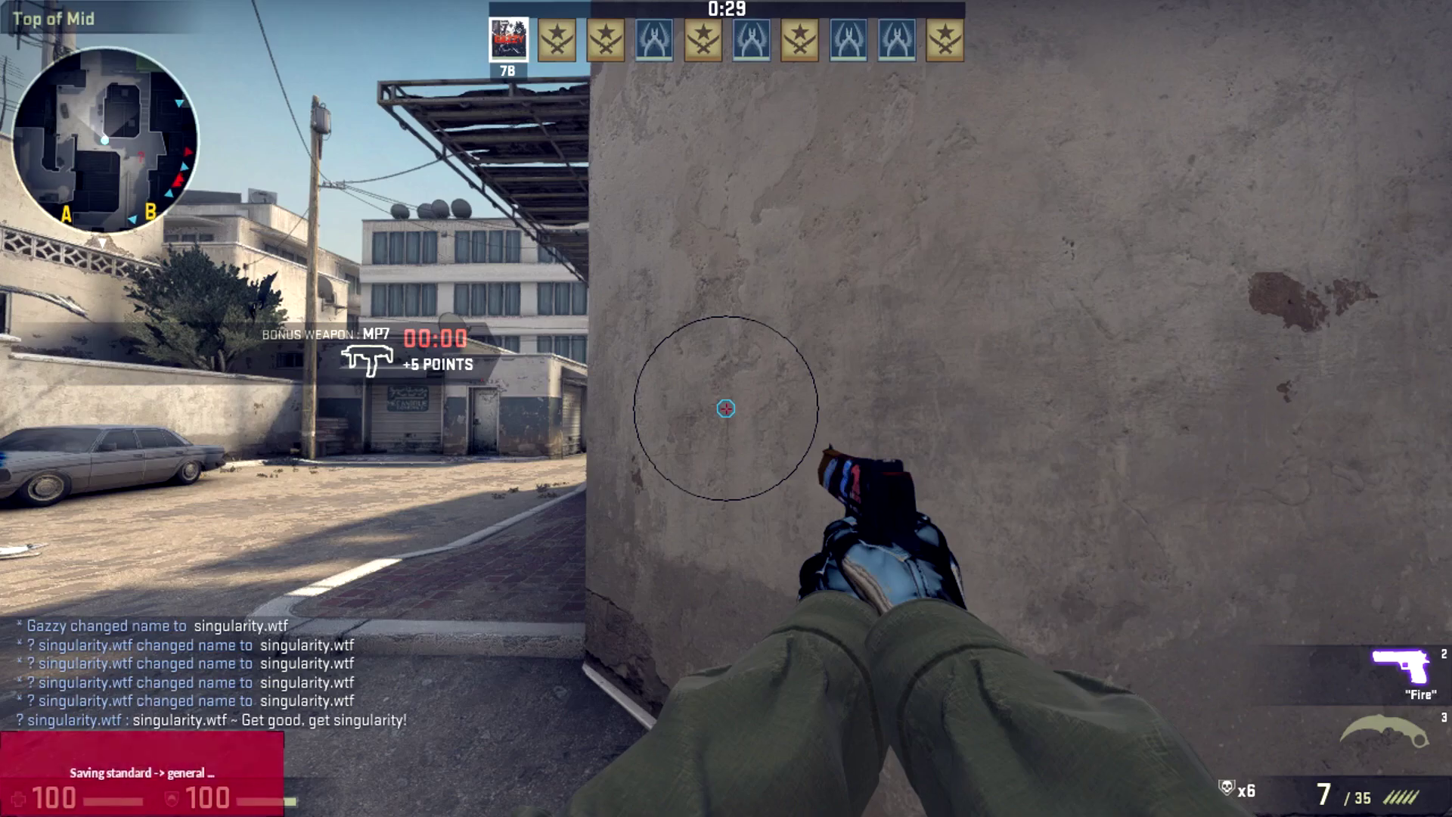
{"action": "key", "text": "3"}
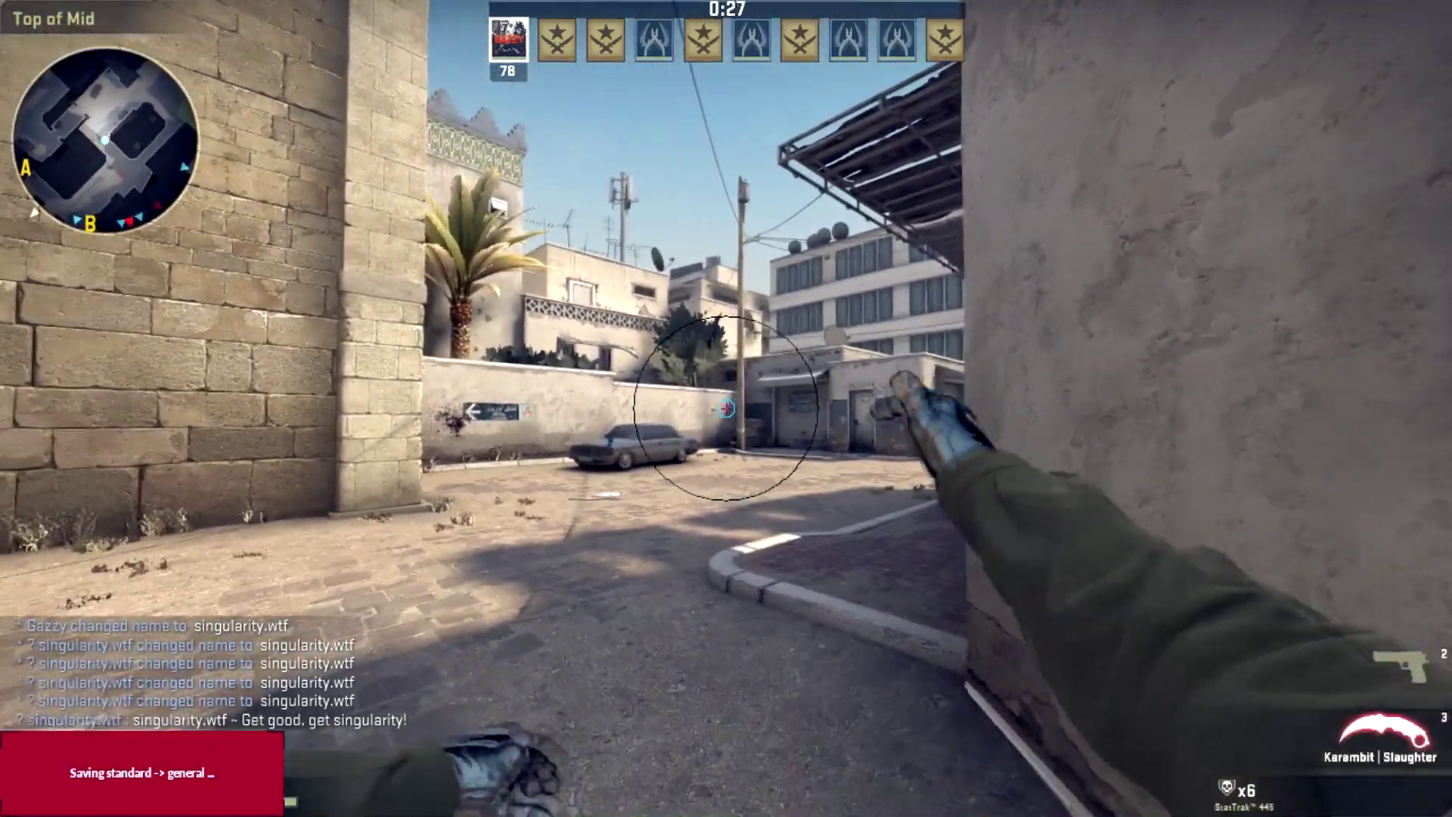
{"action": "key", "text": "Insert"}
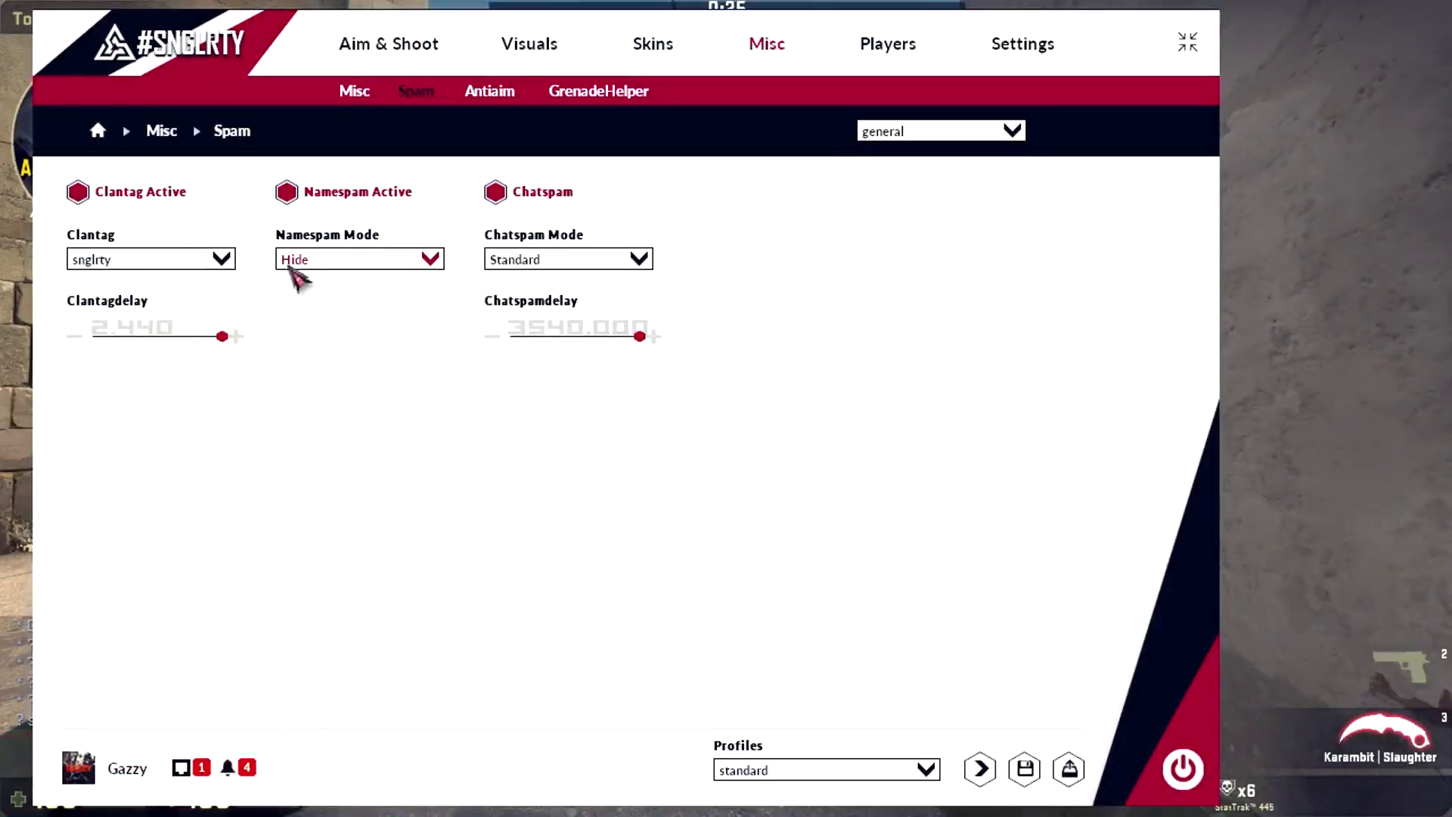
{"action": "left_click", "coordinate": [490, 91]}
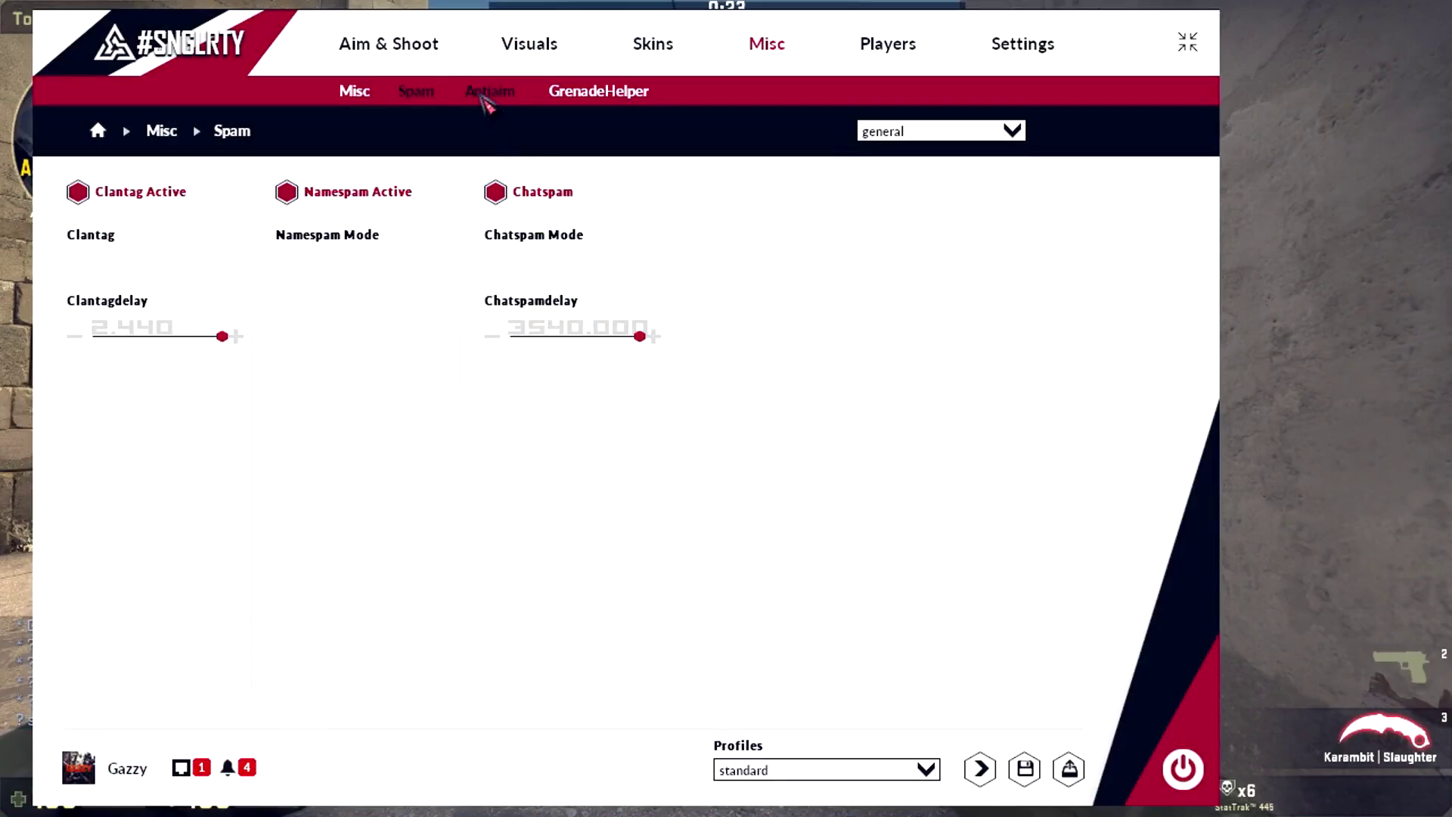
{"action": "scroll", "coordinate": [568, 258], "scroll_direction": "down", "scroll_amount": 1}
View GrenadeHelper, toggle the menu to save the standard profile, then show the Players List.
{"action": "left_click", "coordinate": [602, 90]}
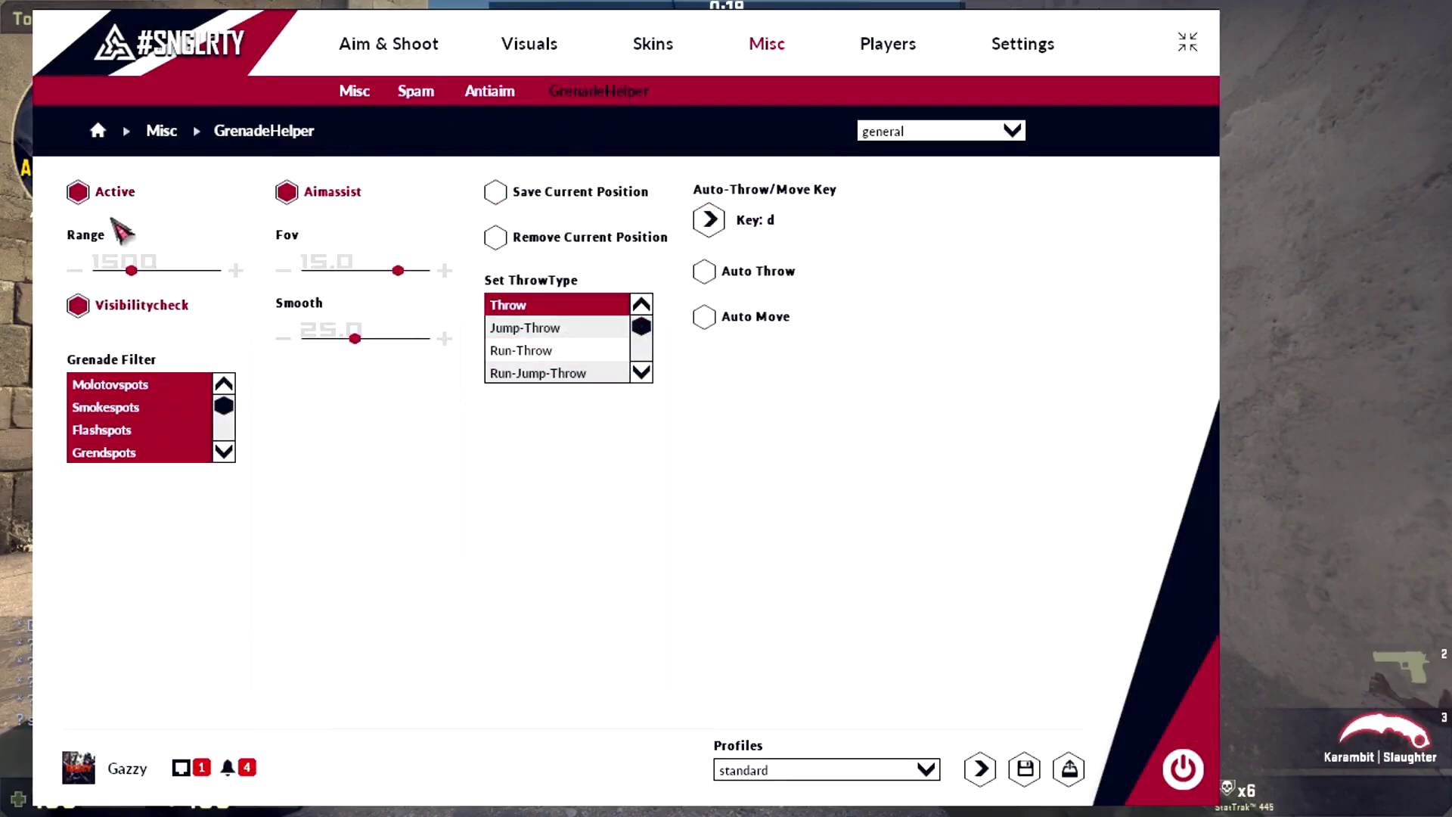
{"action": "key", "text": "Insert"}
{"action": "key", "text": "Insert"}
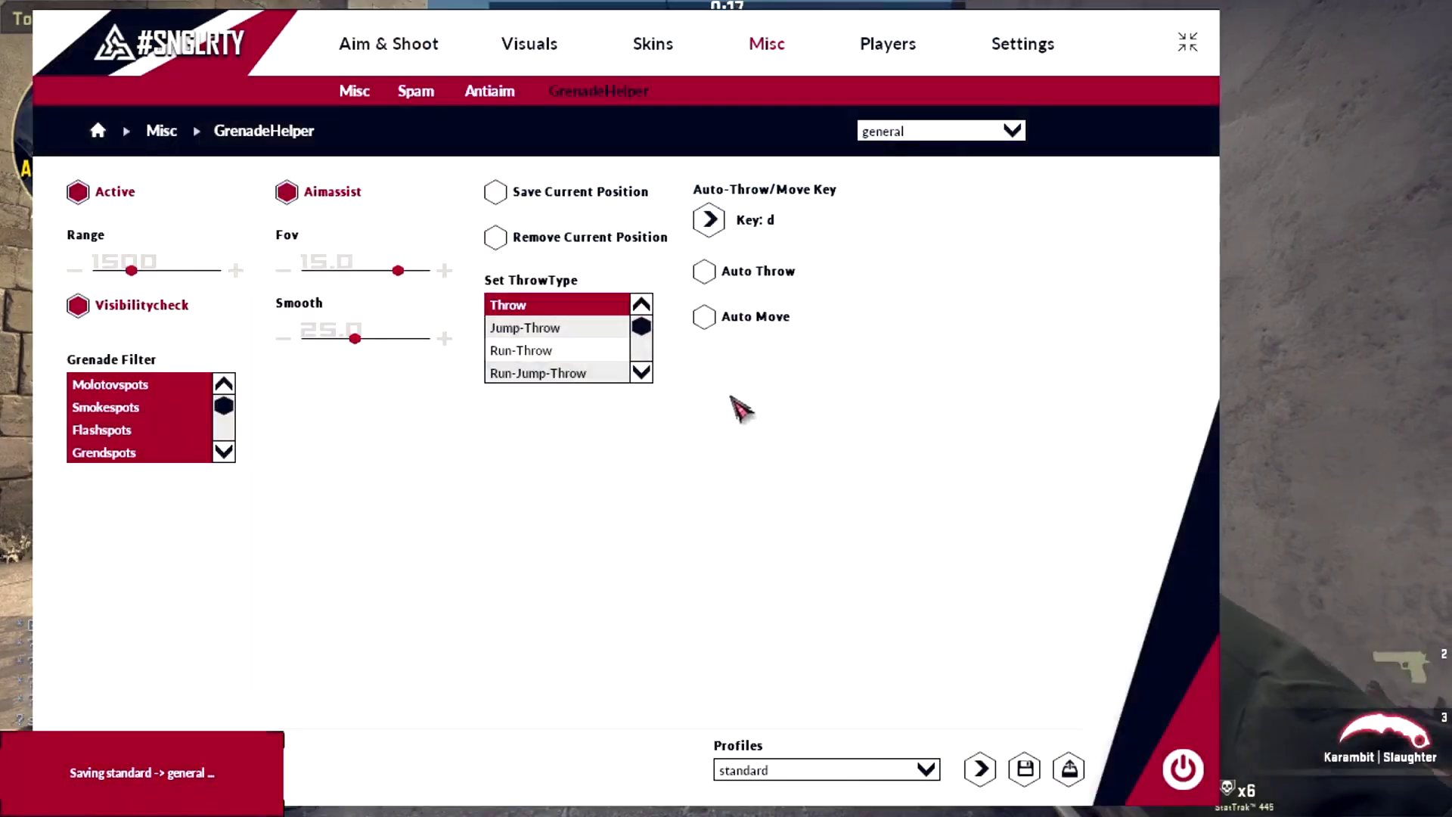
{"action": "left_click", "coordinate": [506, 98]}
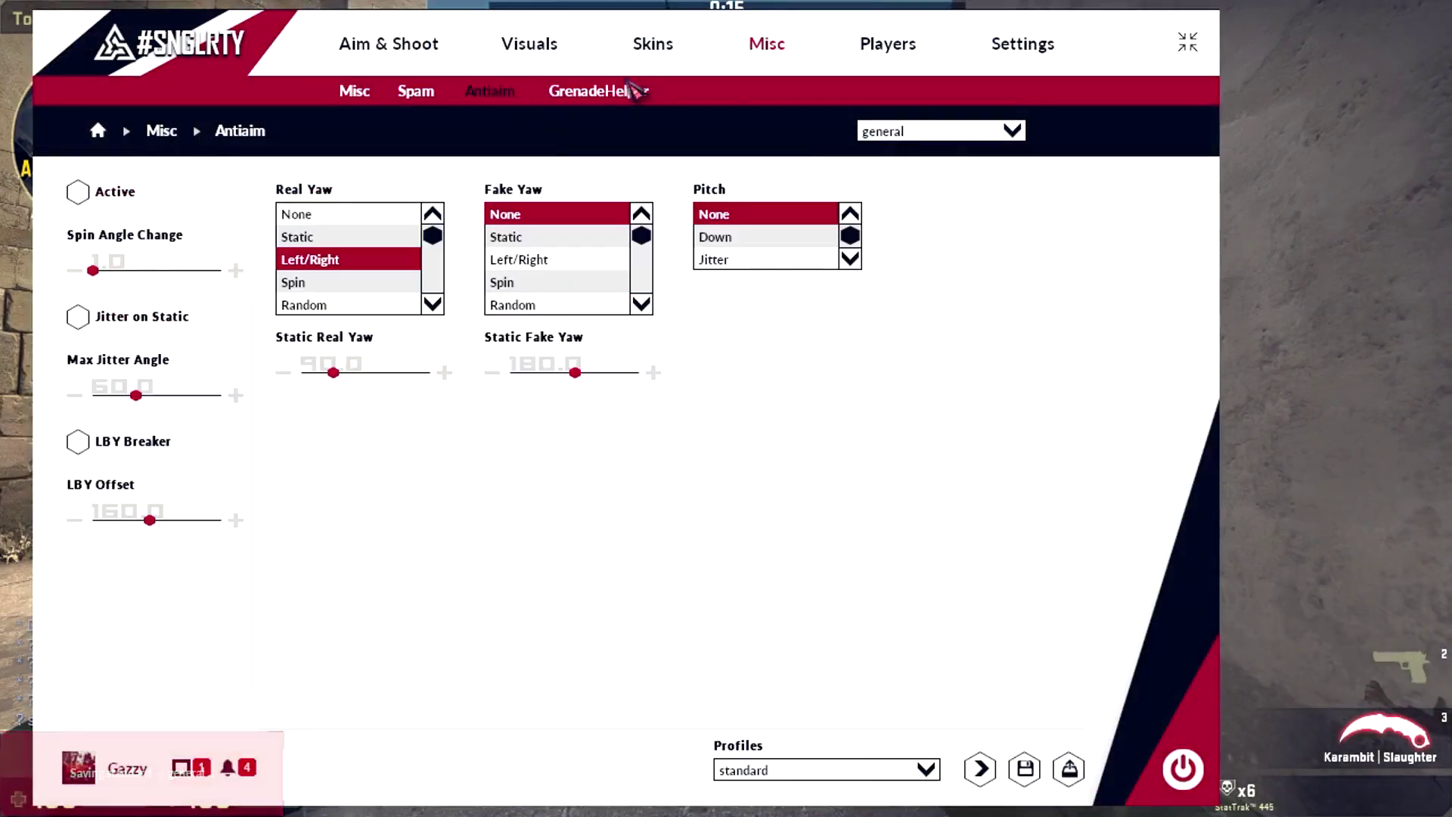
{"action": "left_click", "coordinate": [889, 47]}
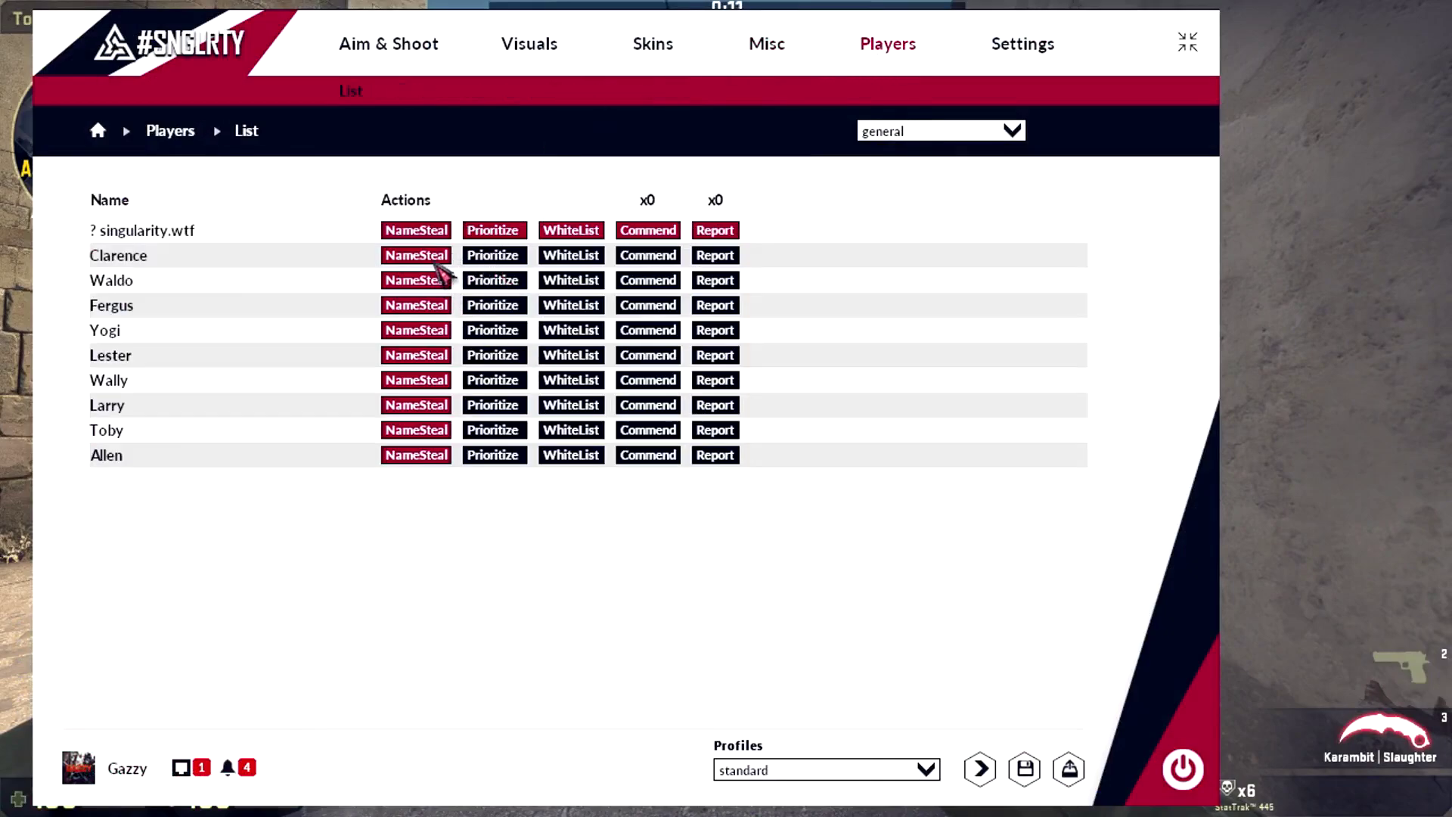
Save the profile, check the match scoreboard, and show the Settings Colors page.
{"action": "key", "text": "Insert"}
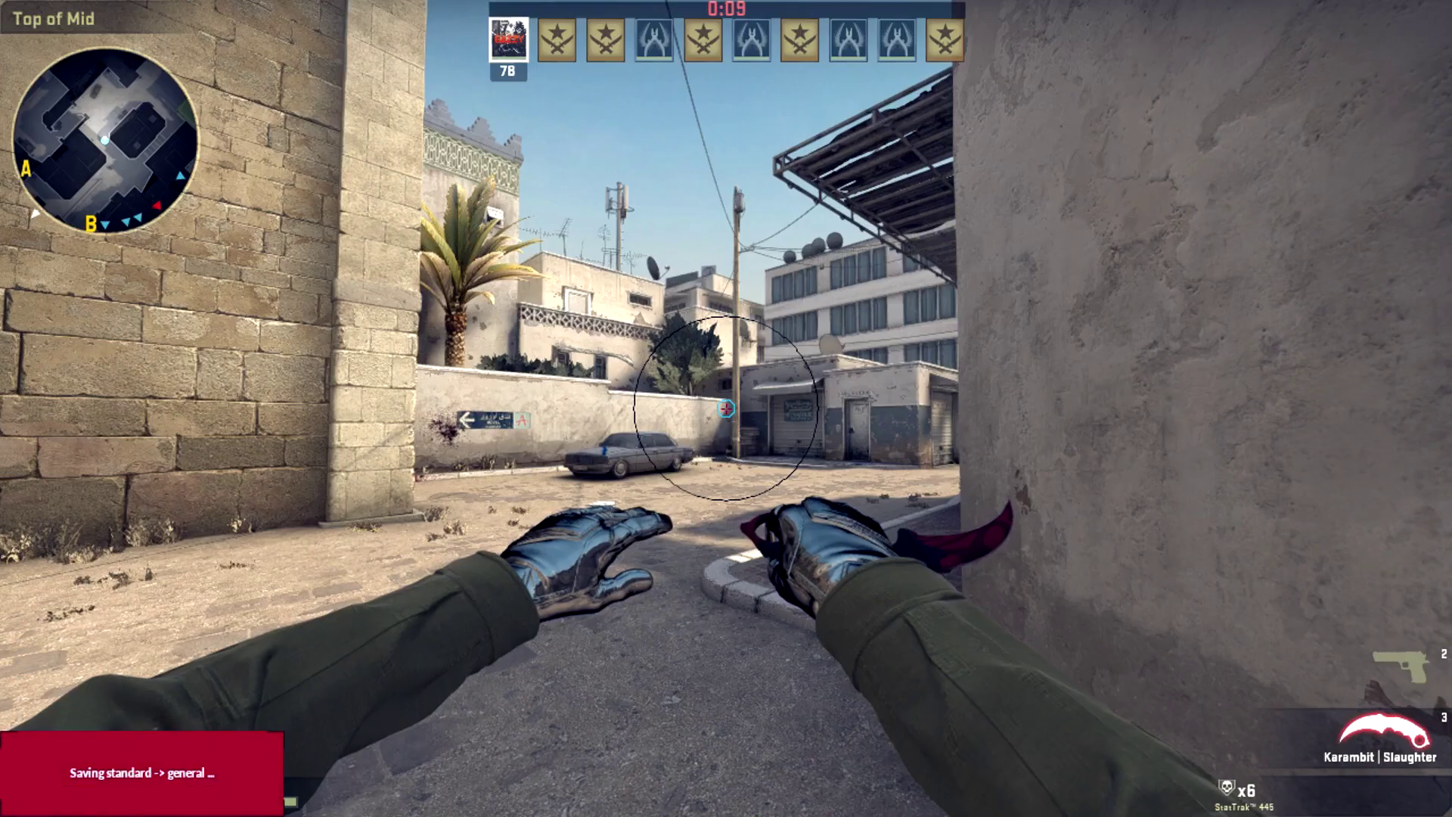
{"action": "key", "text": "Tab"}
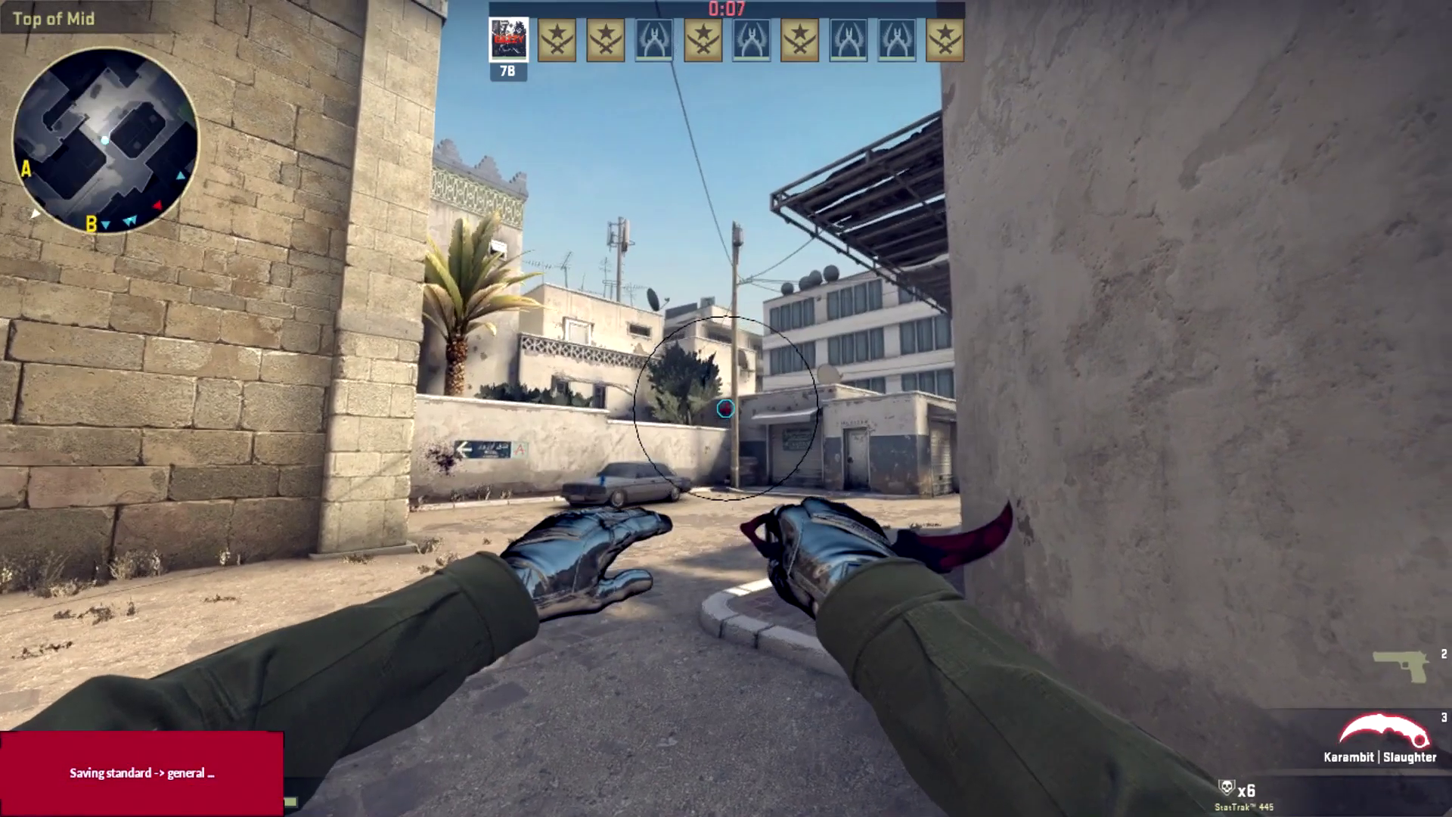
{"action": "key", "text": "Insert"}
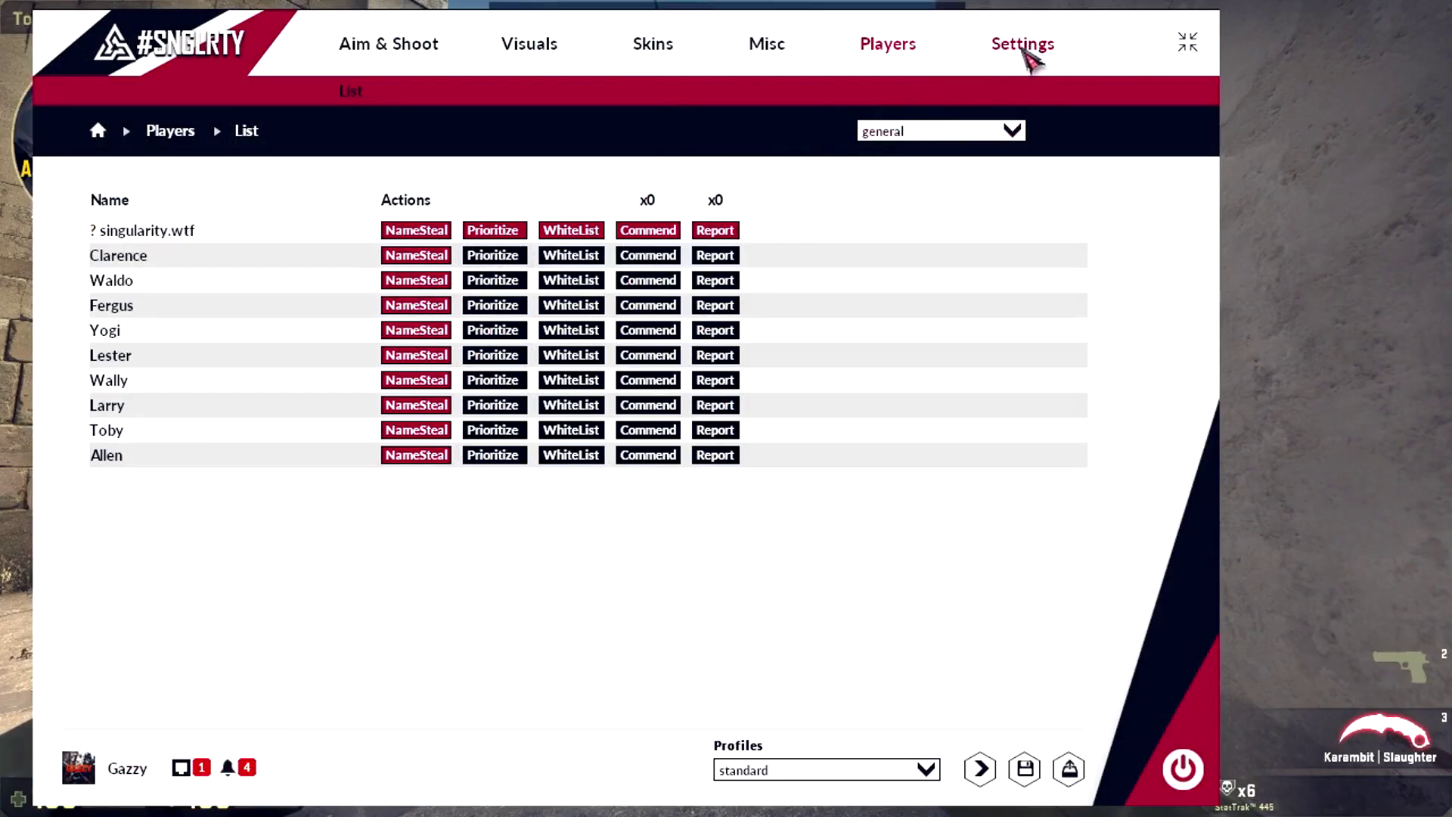
{"action": "left_click", "coordinate": [1023, 47]}
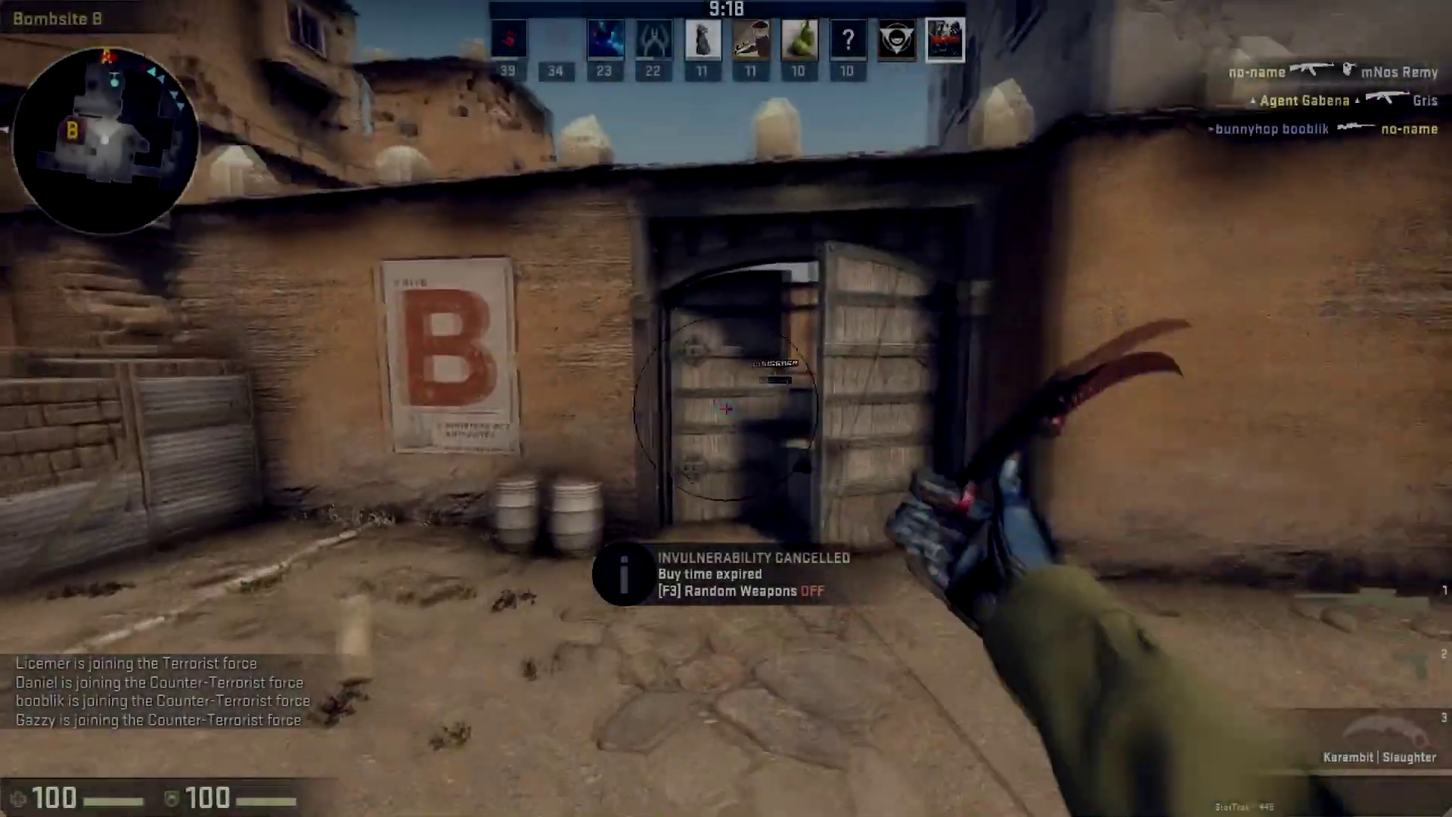
Score a scoped AWP kill at Mid Doors, then fire the P2000 at a corridor enemy.
{"action": "key", "text": "w"}
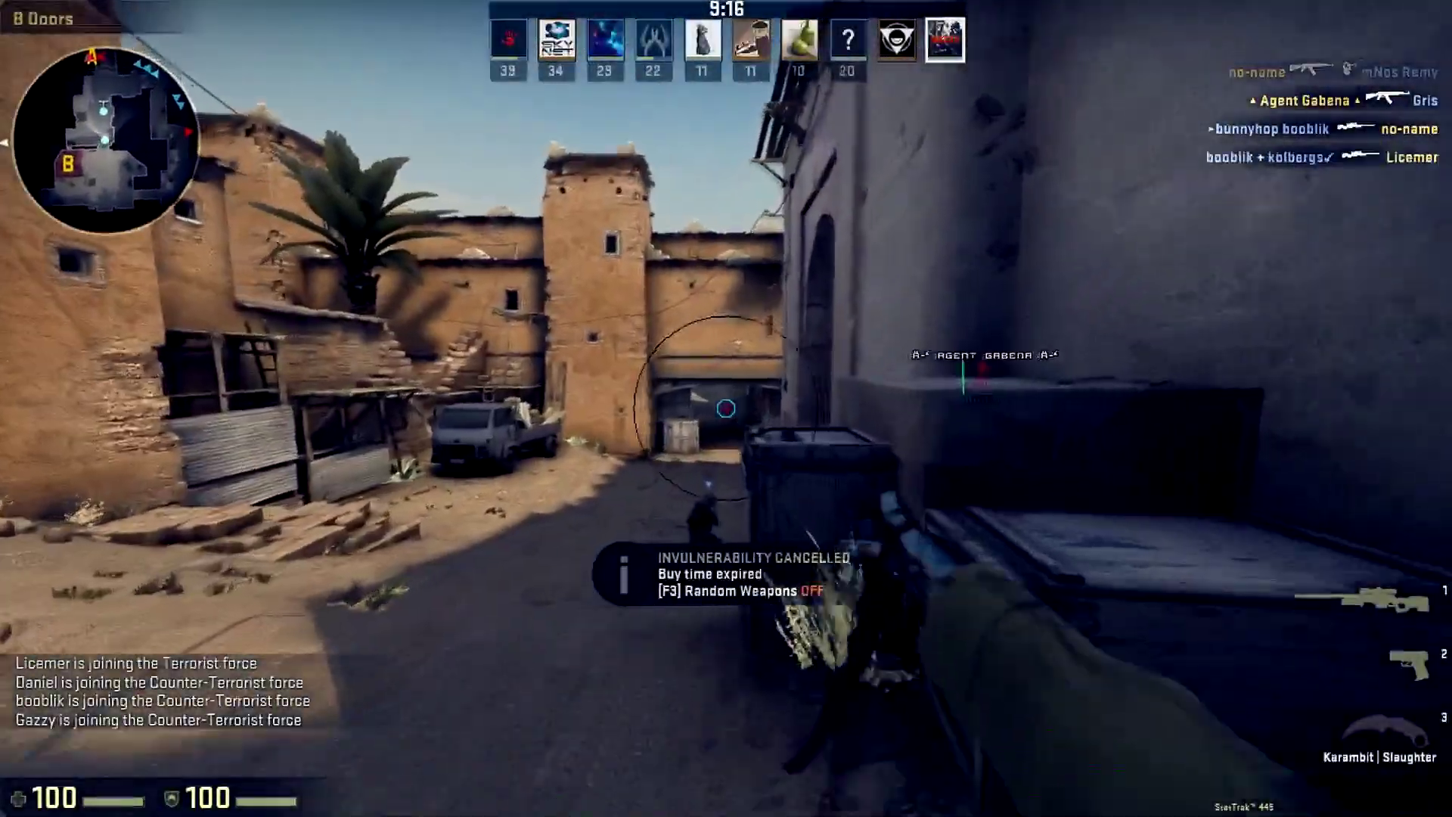
{"action": "key", "text": "w"}
{"action": "key", "text": "2"}
{"action": "key", "text": "1"}
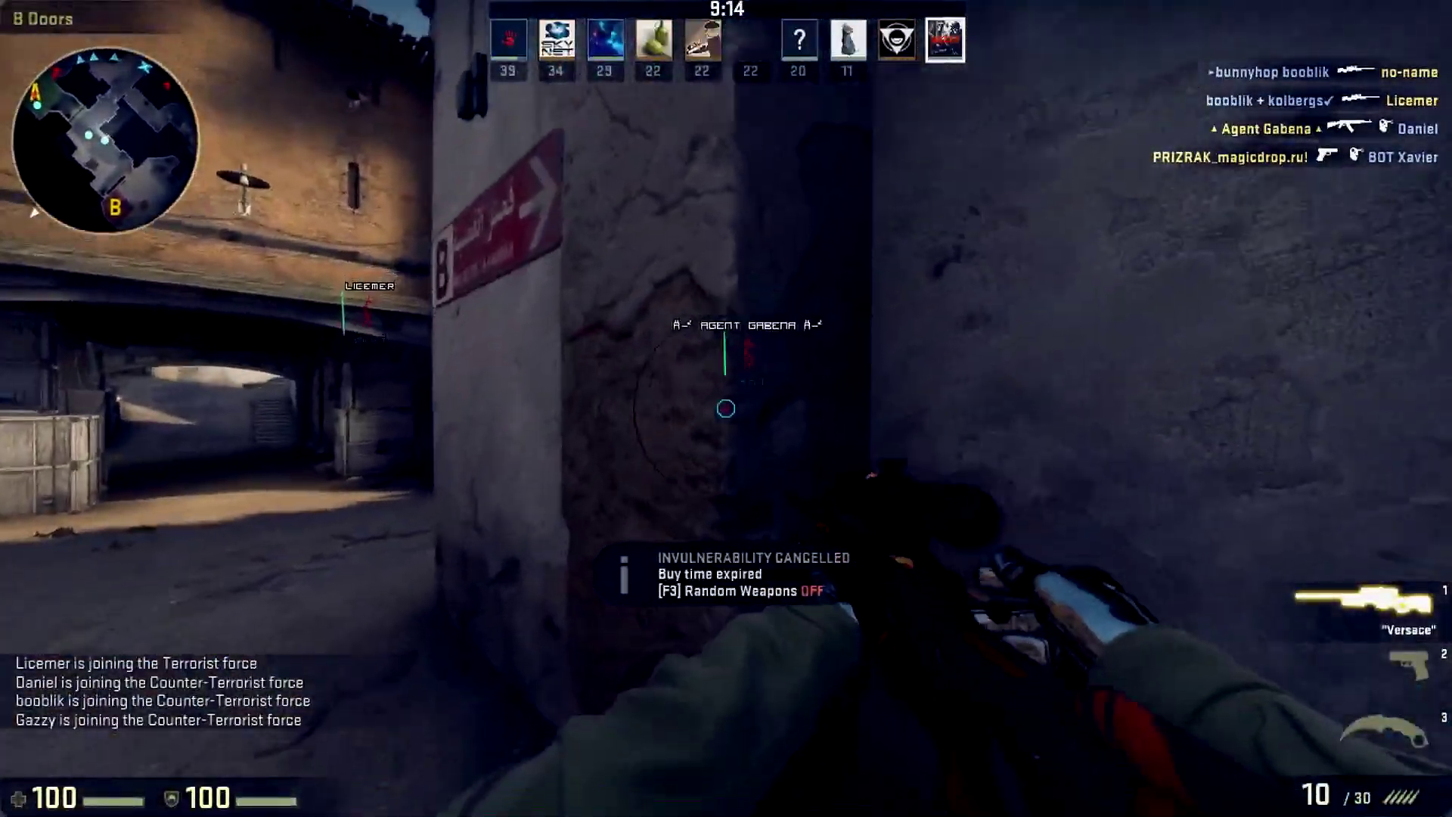
{"action": "key", "text": "w"}
{"action": "right_click", "coordinate": [727, 408]}
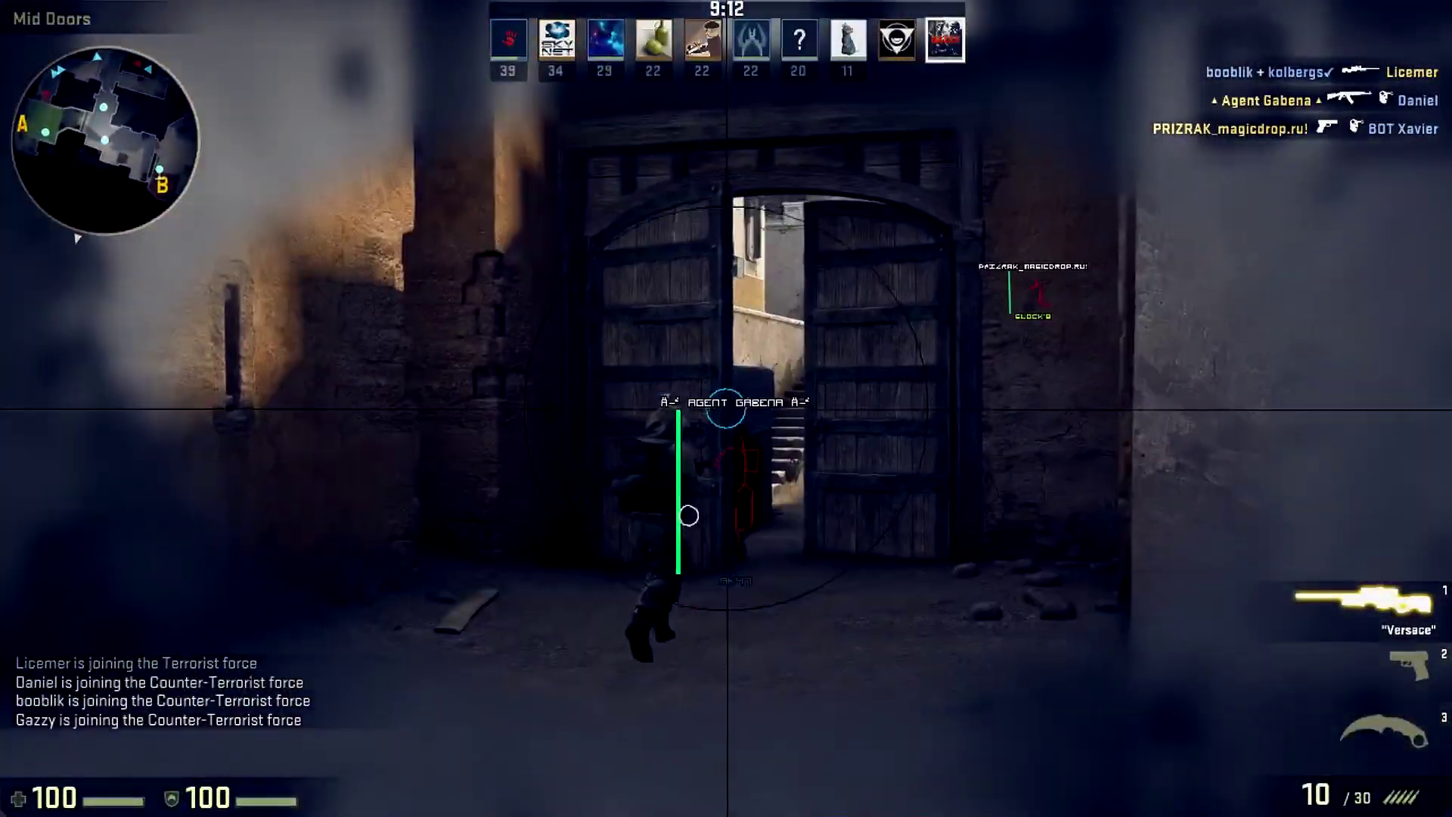
{"action": "left_click", "coordinate": [726, 408]}
{"action": "key", "text": "q"}
{"action": "key", "text": "q"}
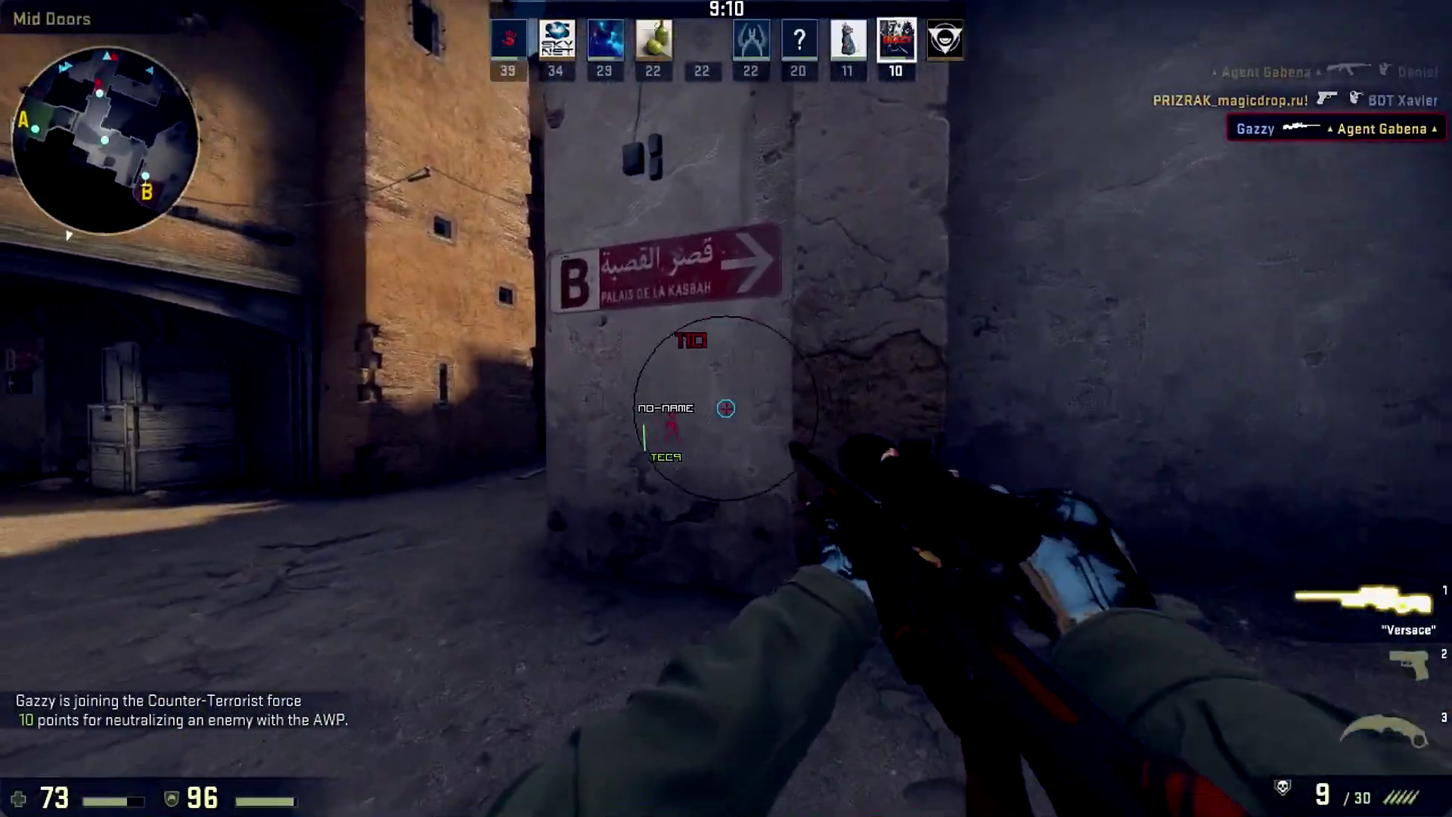
{"action": "key", "text": "2"}
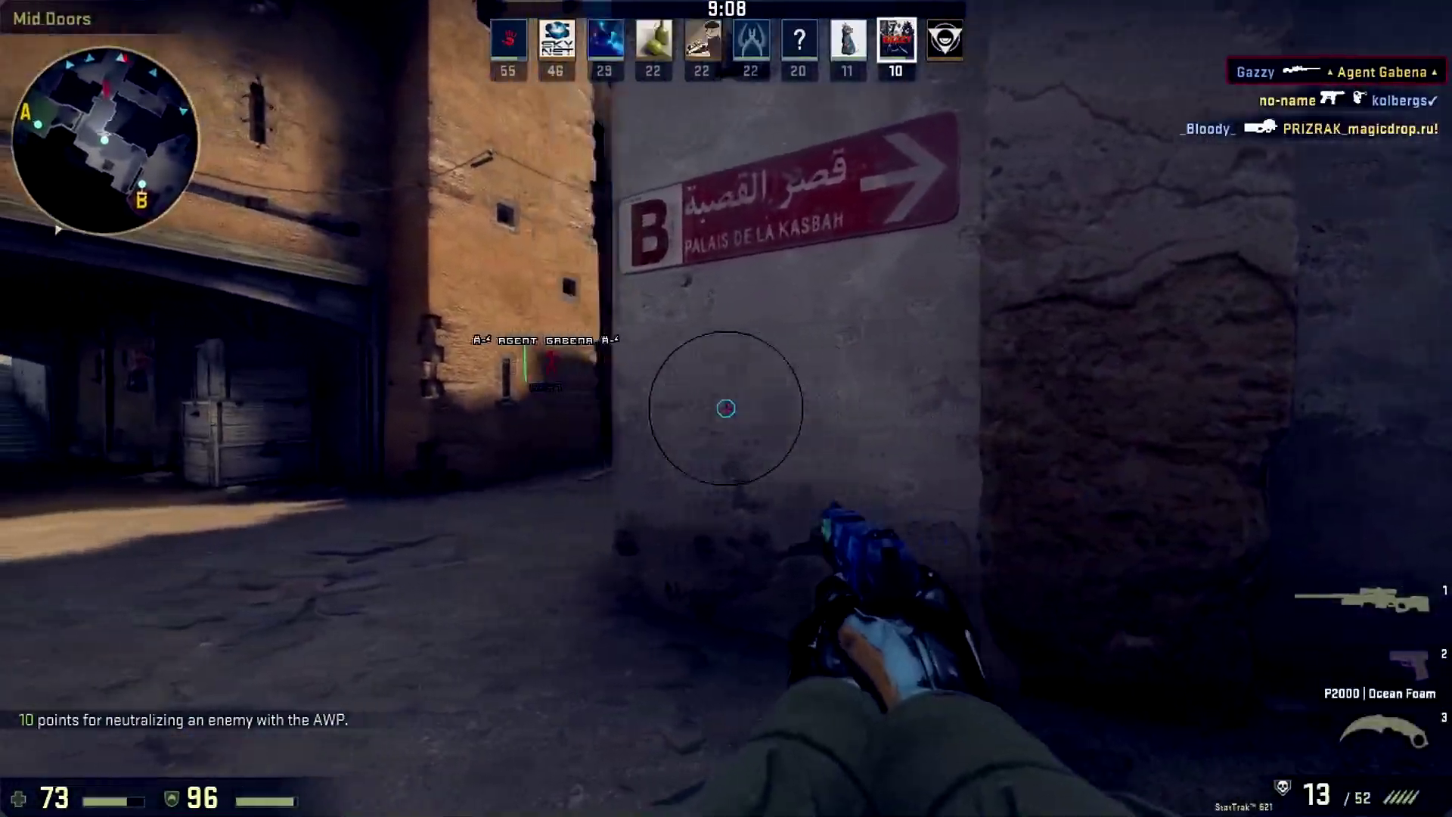
{"action": "left_click", "coordinate": [727, 408]}
{"action": "left_click", "coordinate": [726, 408]}
{"action": "left_click", "coordinate": [726, 409]}
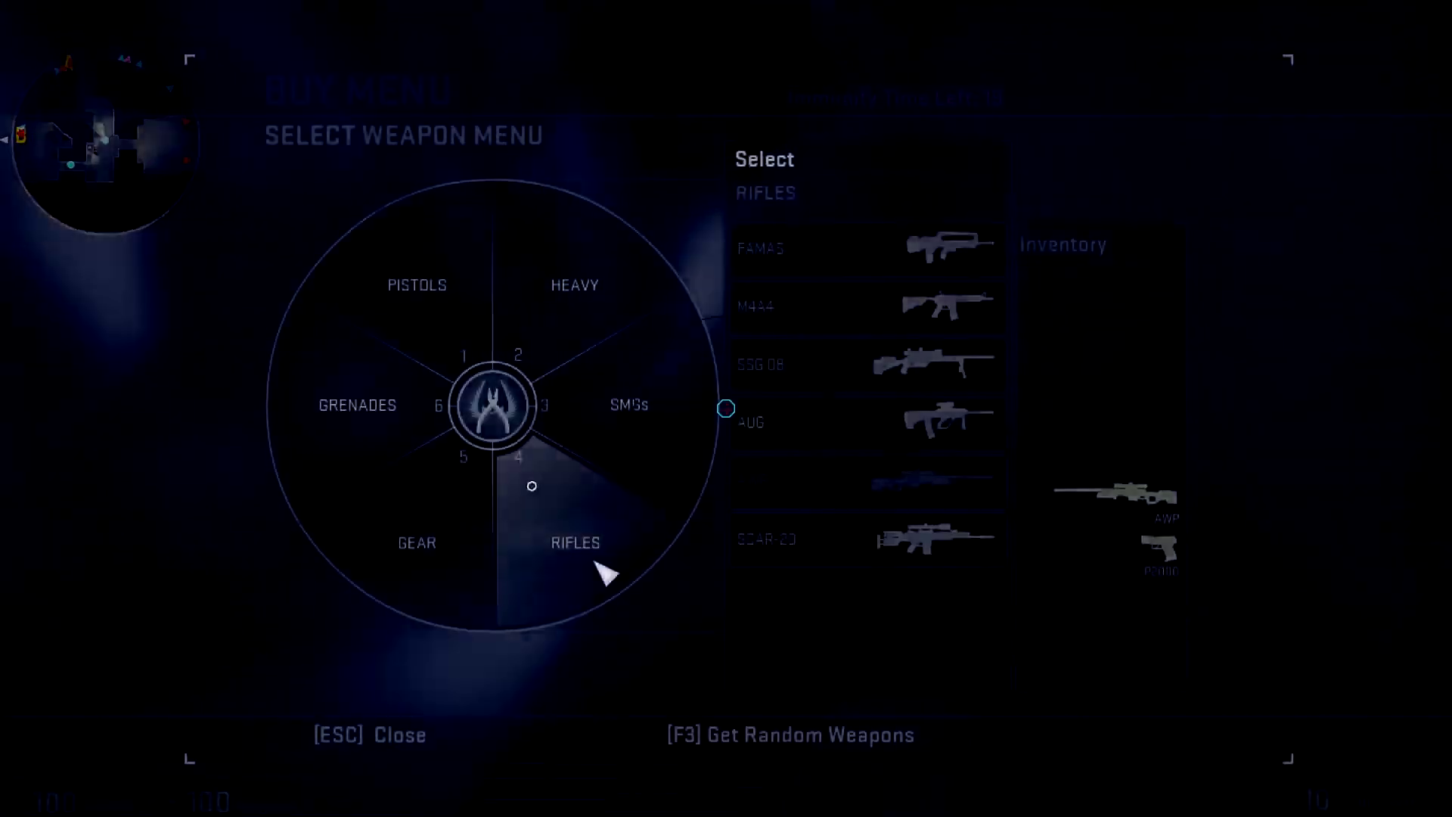
Respawn with the M4A4, go through Upper Tunnel and shoot the enemy at the B gate.
{"action": "left_click", "coordinate": [602, 570]}
{"action": "left_click", "coordinate": [574, 284]}
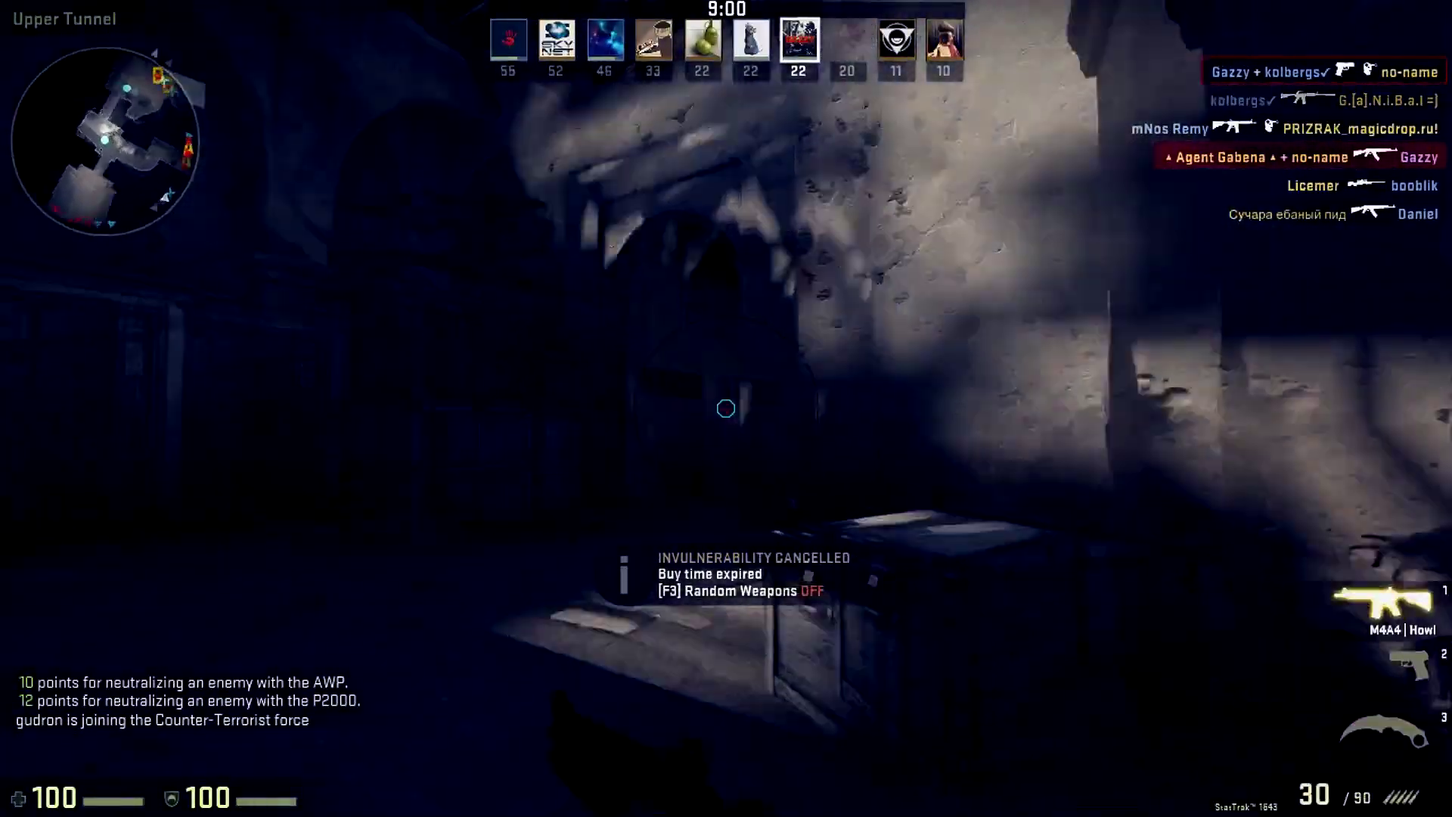
{"action": "key", "text": "w"}
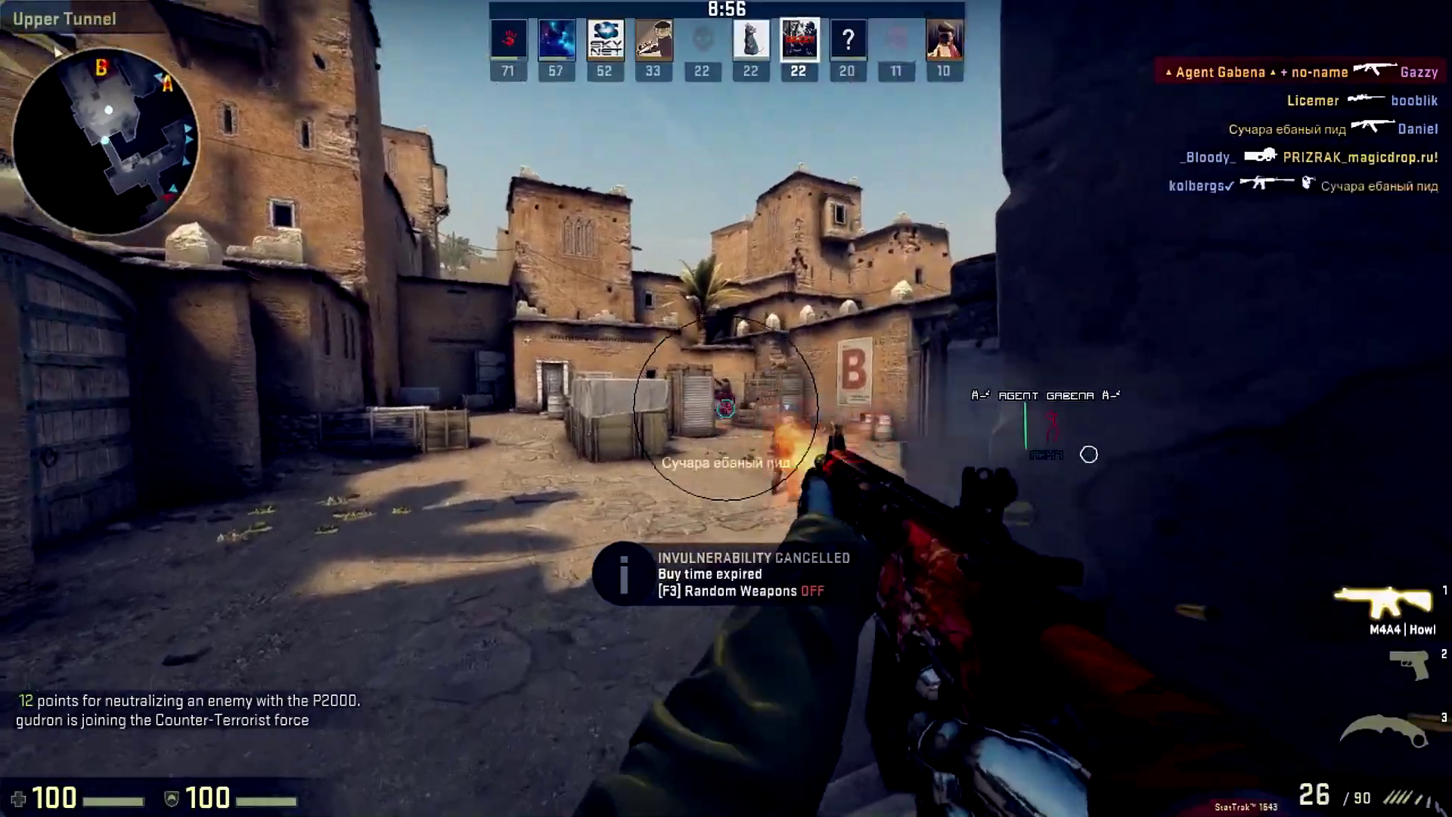
{"action": "key", "text": "w"}
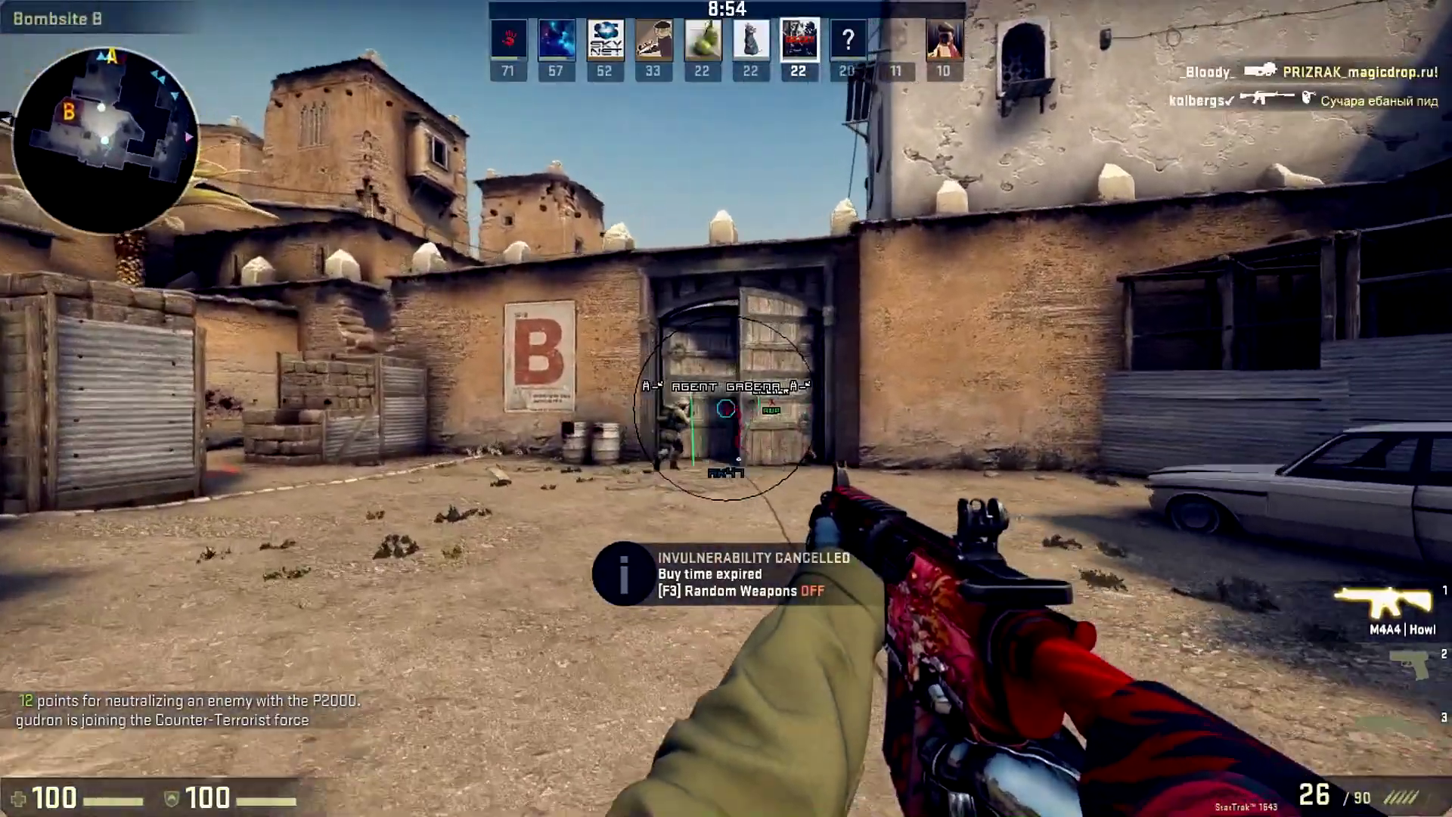
{"action": "left_click", "coordinate": [727, 409]}
{"action": "key", "text": "w"}
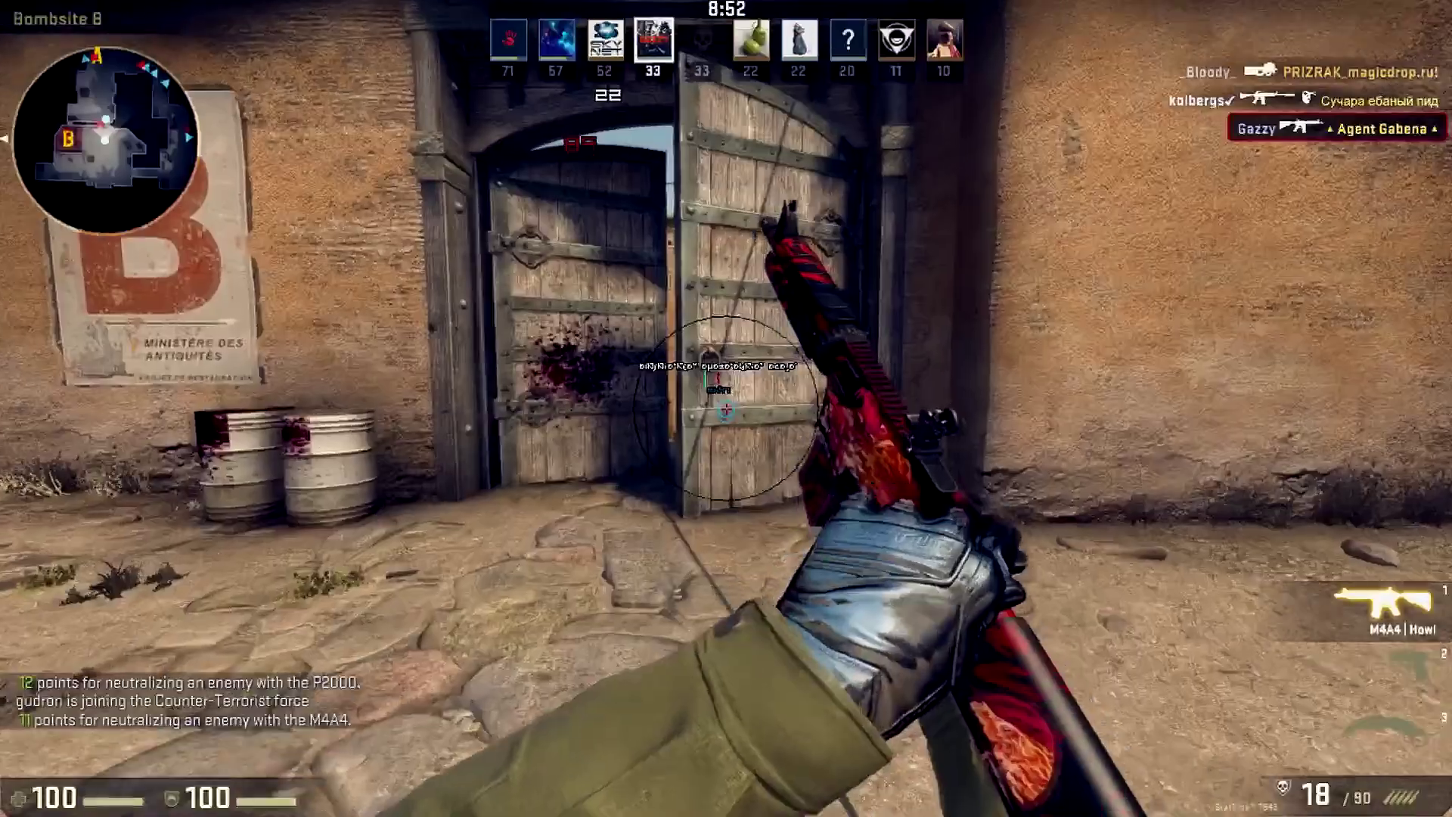
{"action": "key", "text": "w"}
Run through Long Doors to Top of Mid and shoot the enemy down Mid with the M4A4.
{"action": "key", "text": "3"}
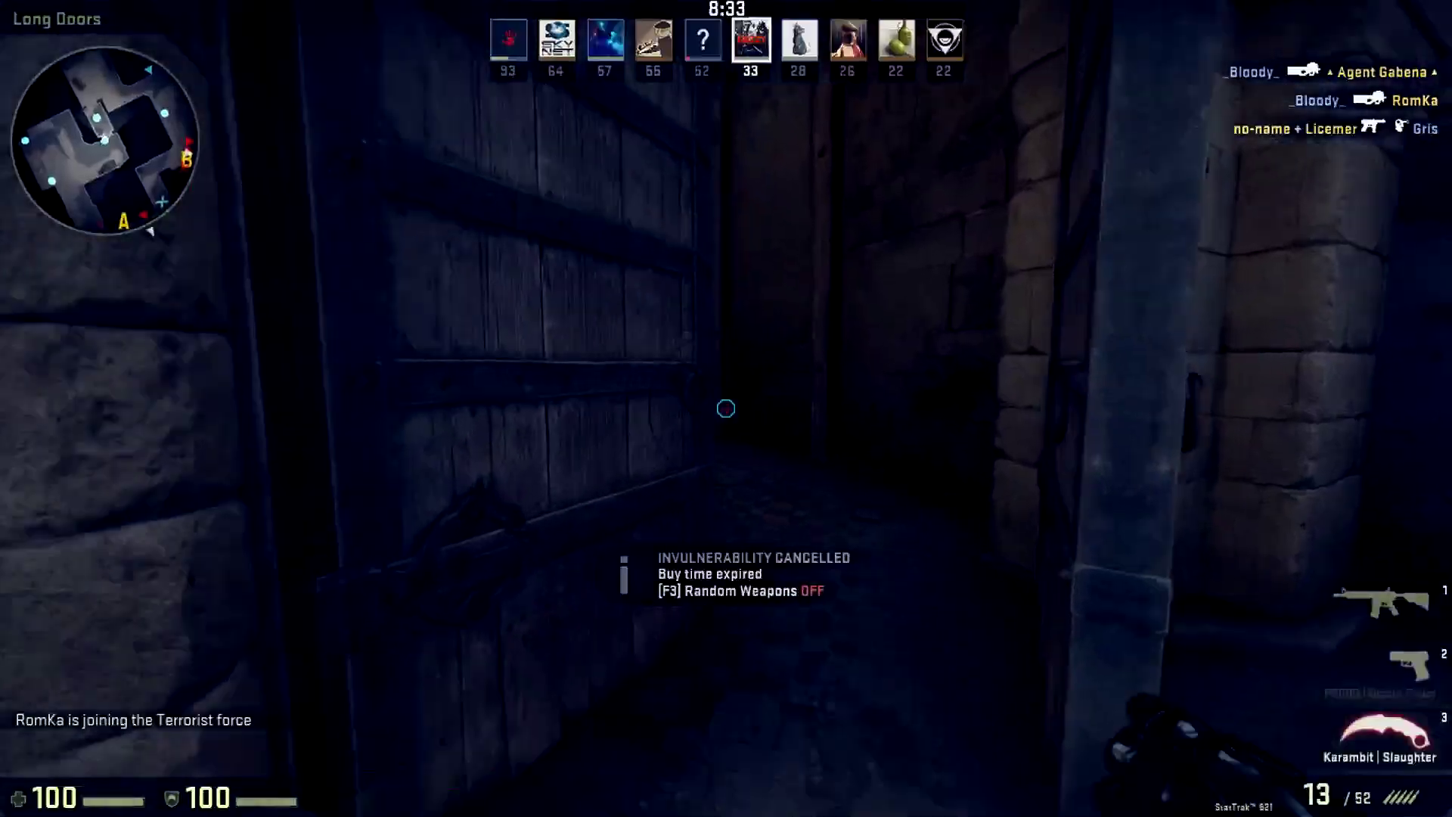
{"action": "key", "text": "1"}
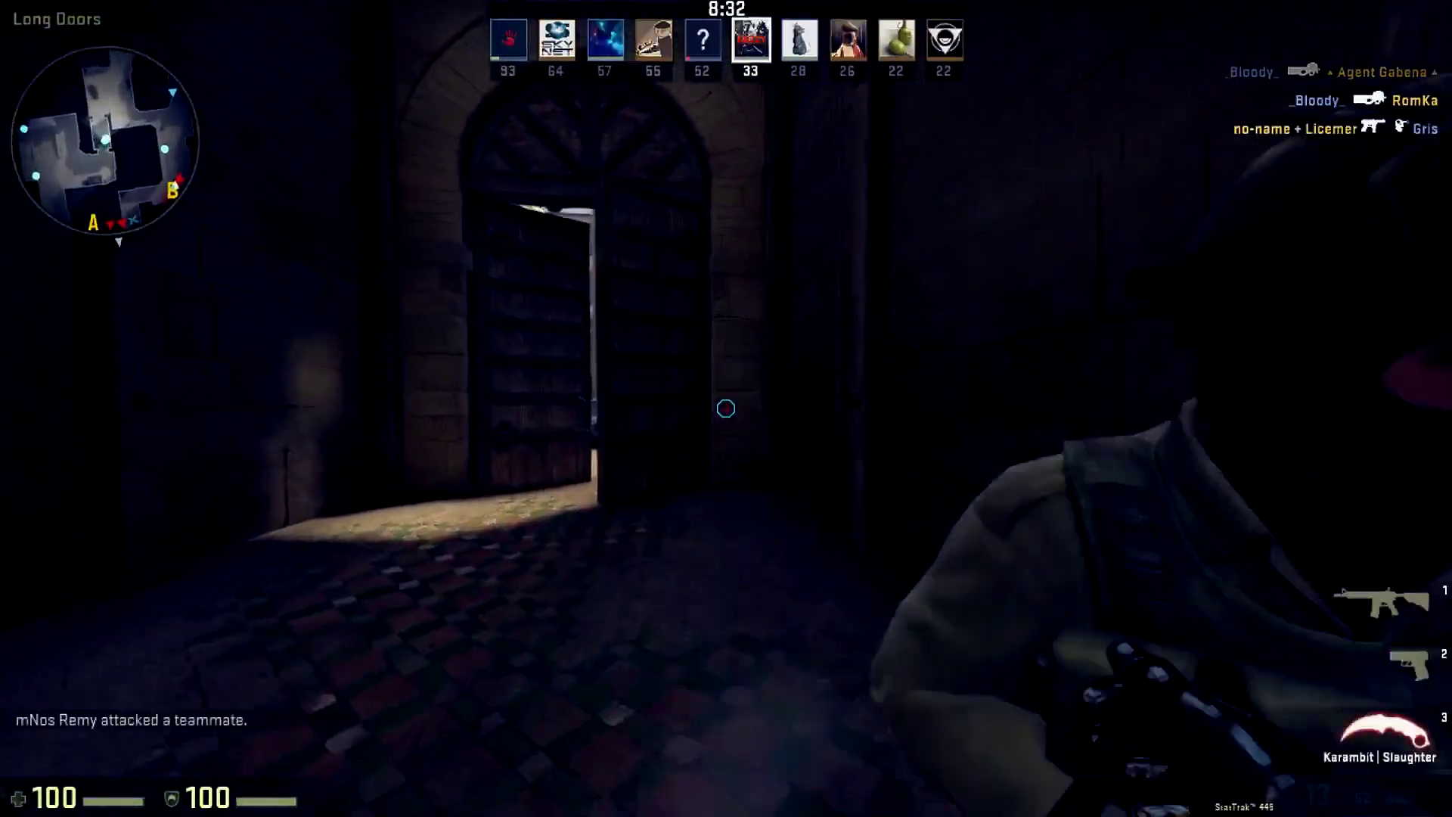
{"action": "key", "text": "w"}
{"action": "key", "text": "3"}
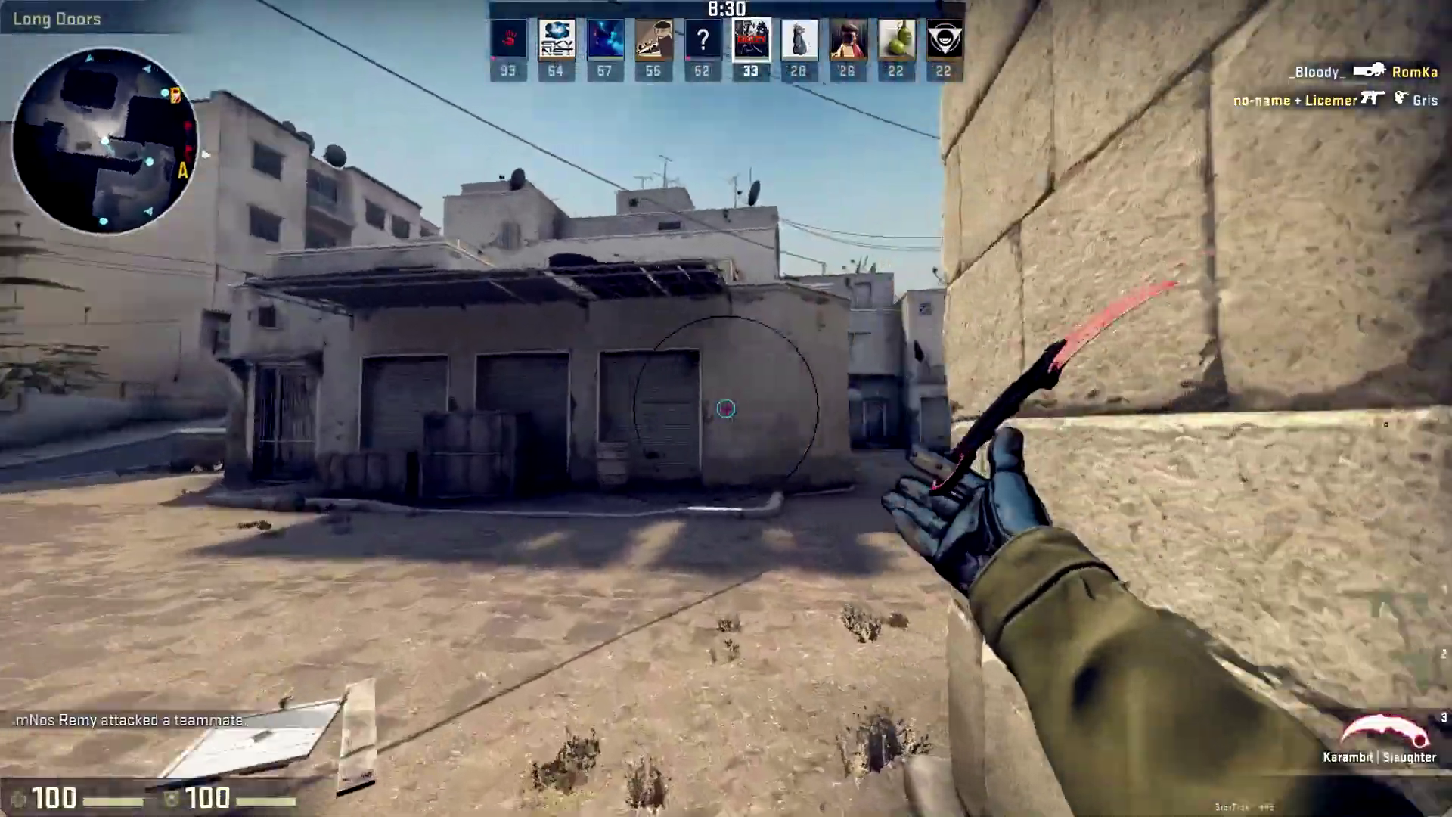
{"action": "key", "text": "w"}
{"action": "key", "text": "1"}
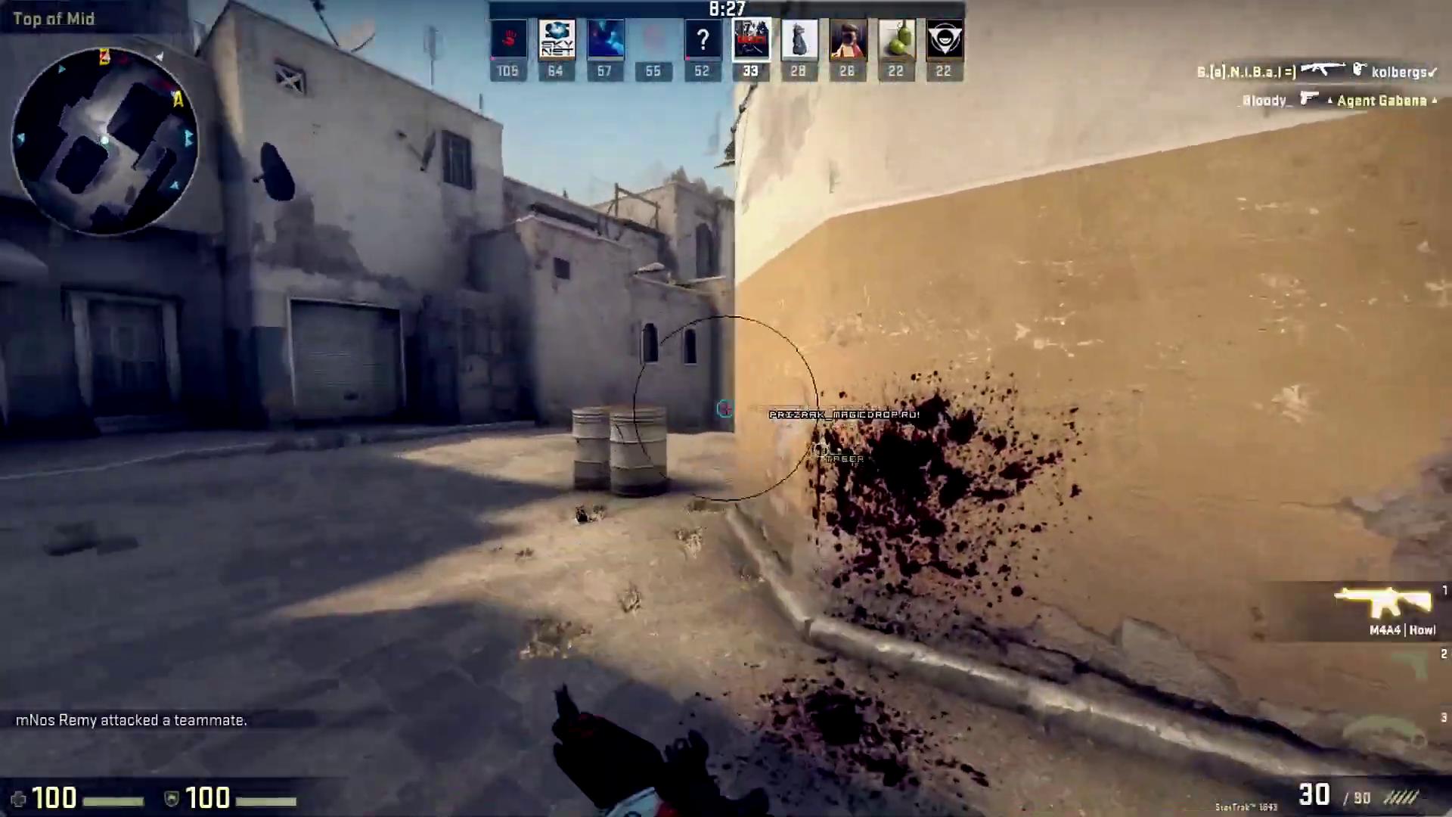
{"action": "key", "text": "w"}
{"action": "left_click", "coordinate": [725, 408]}
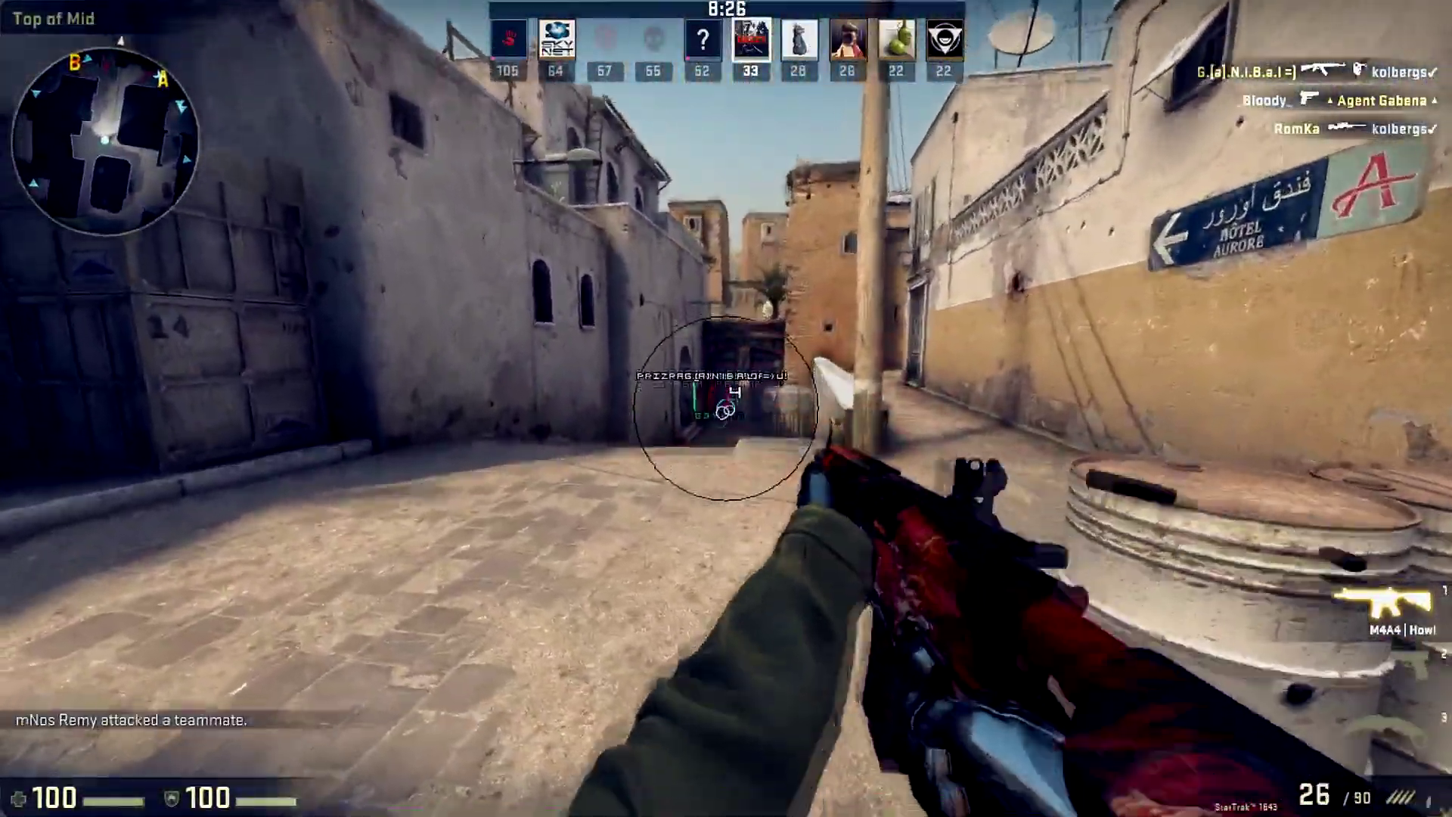
{"action": "left_click", "coordinate": [725, 409]}
Fight along Catwalk with the M4A4, inspecting its skin, then head toward Middle.
{"action": "key", "text": "w"}
{"action": "left_click", "coordinate": [725, 408]}
{"action": "left_click", "coordinate": [724, 408]}
{"action": "key", "text": "f"}
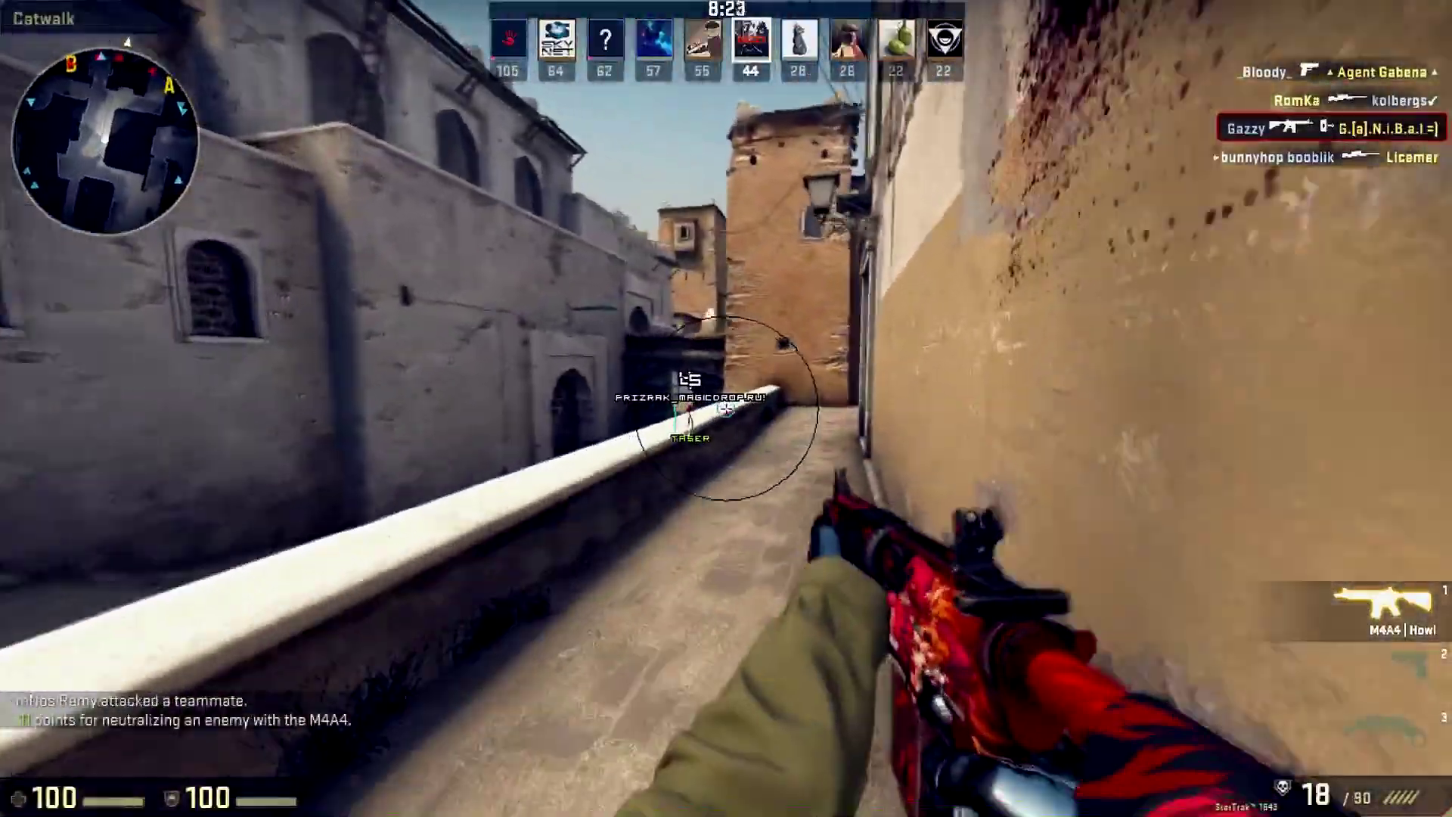
{"action": "key", "text": "w"}
{"action": "left_click", "coordinate": [725, 409]}
{"action": "left_click", "coordinate": [725, 408]}
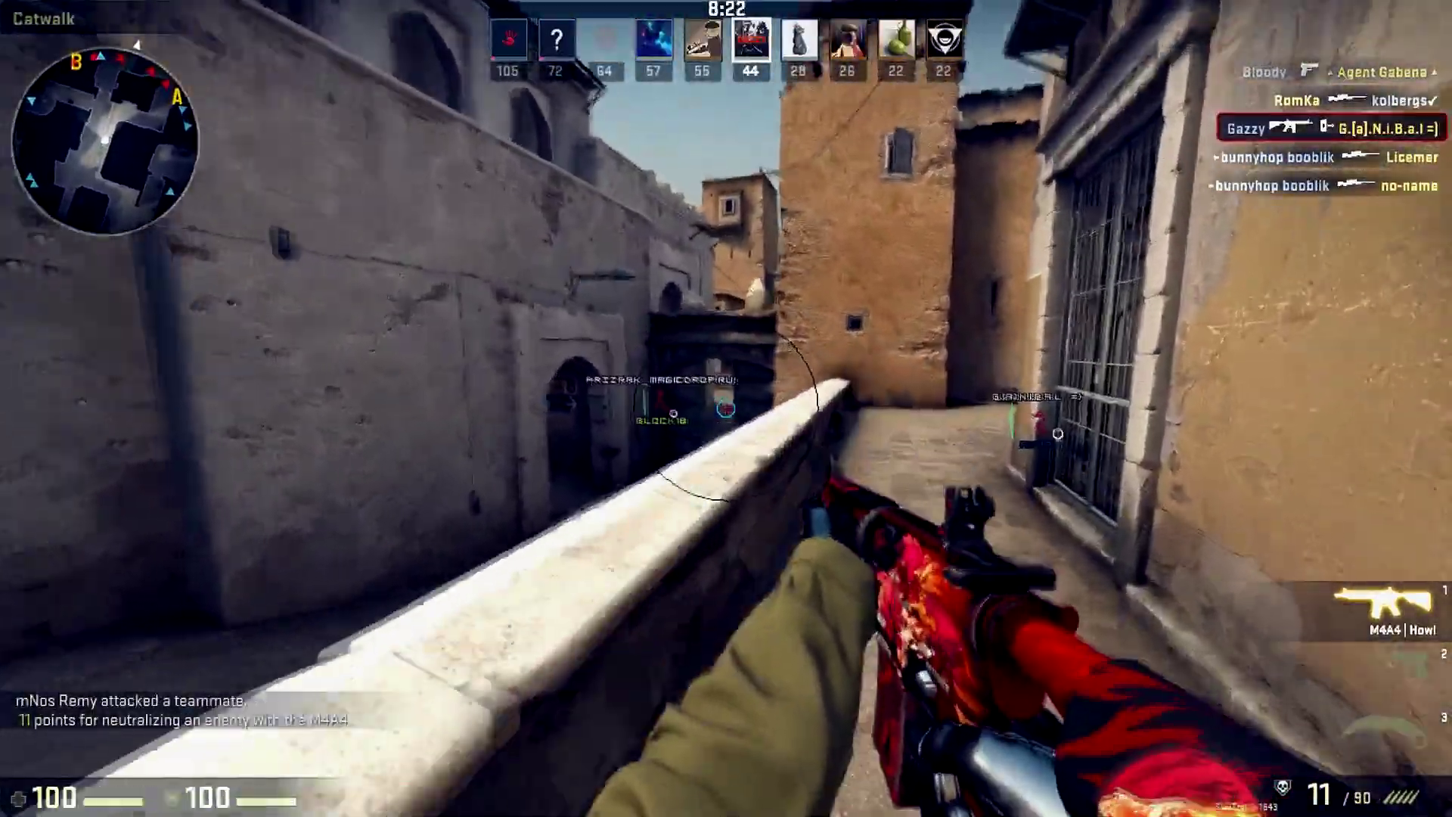
{"action": "key", "text": "3"}
{"action": "key", "text": "1"}
{"action": "left_click", "coordinate": [725, 408]}
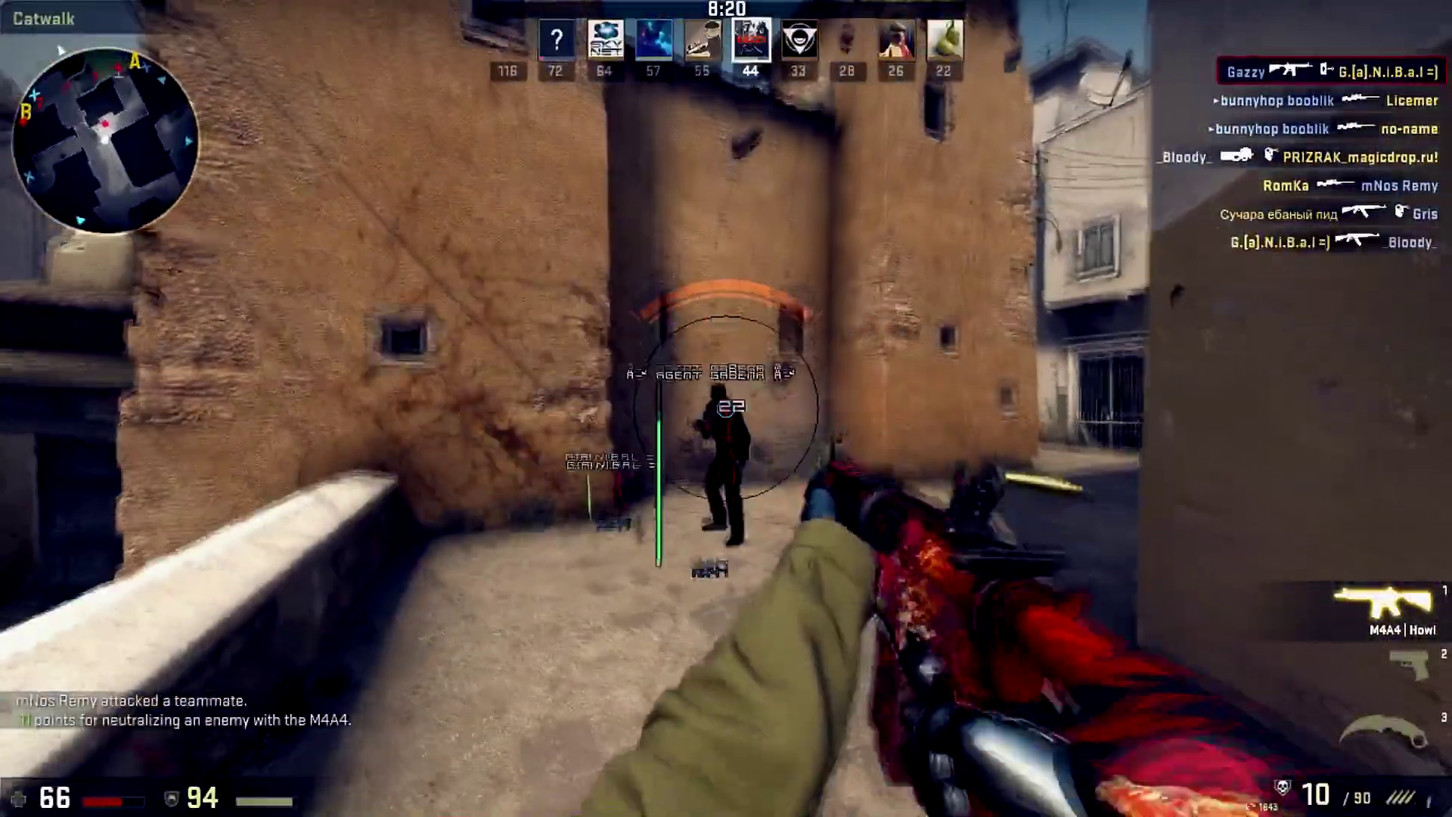
{"action": "left_click", "coordinate": [724, 409]}
{"action": "key", "text": "w"}
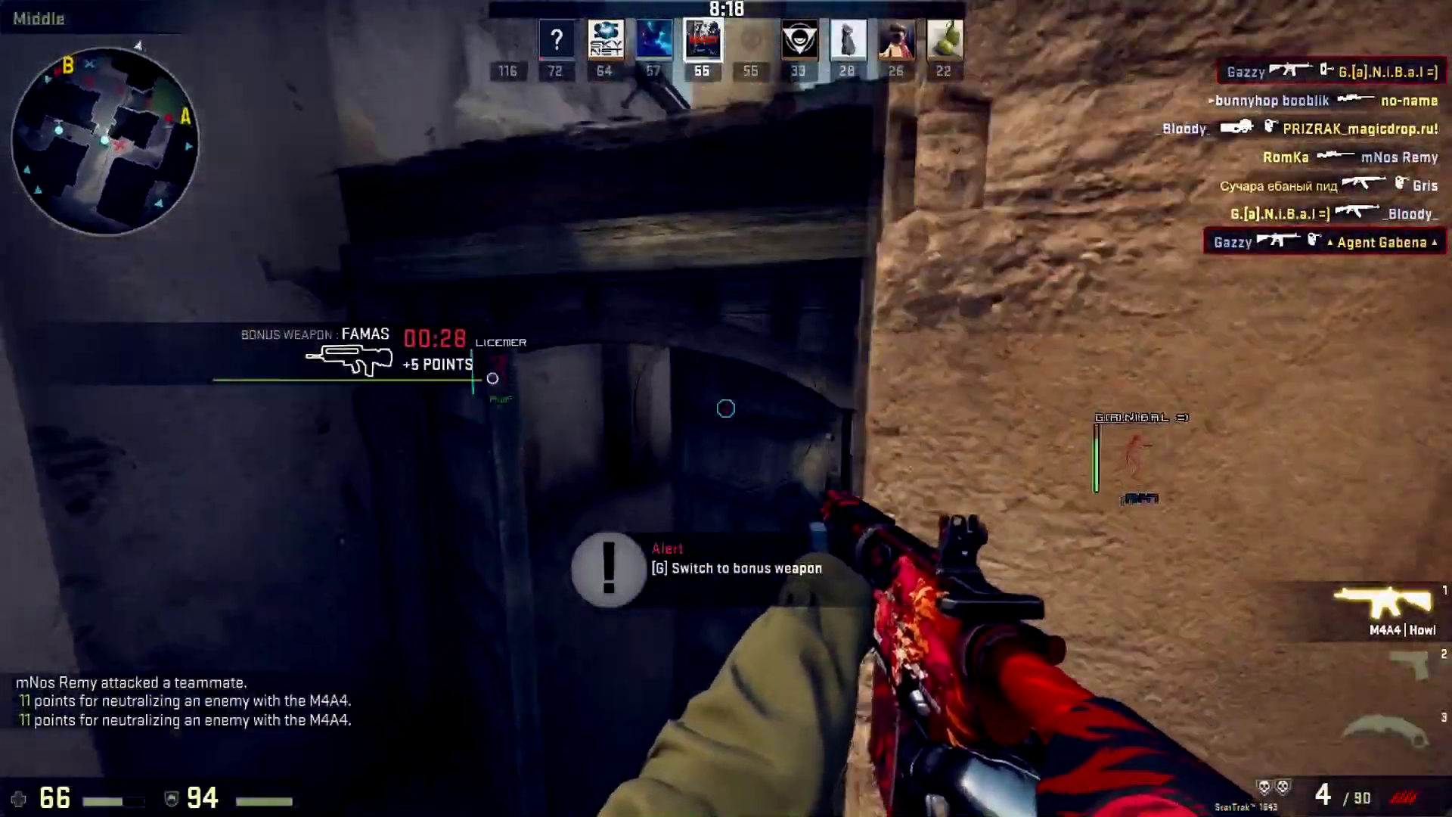
{"action": "key", "text": "w"}
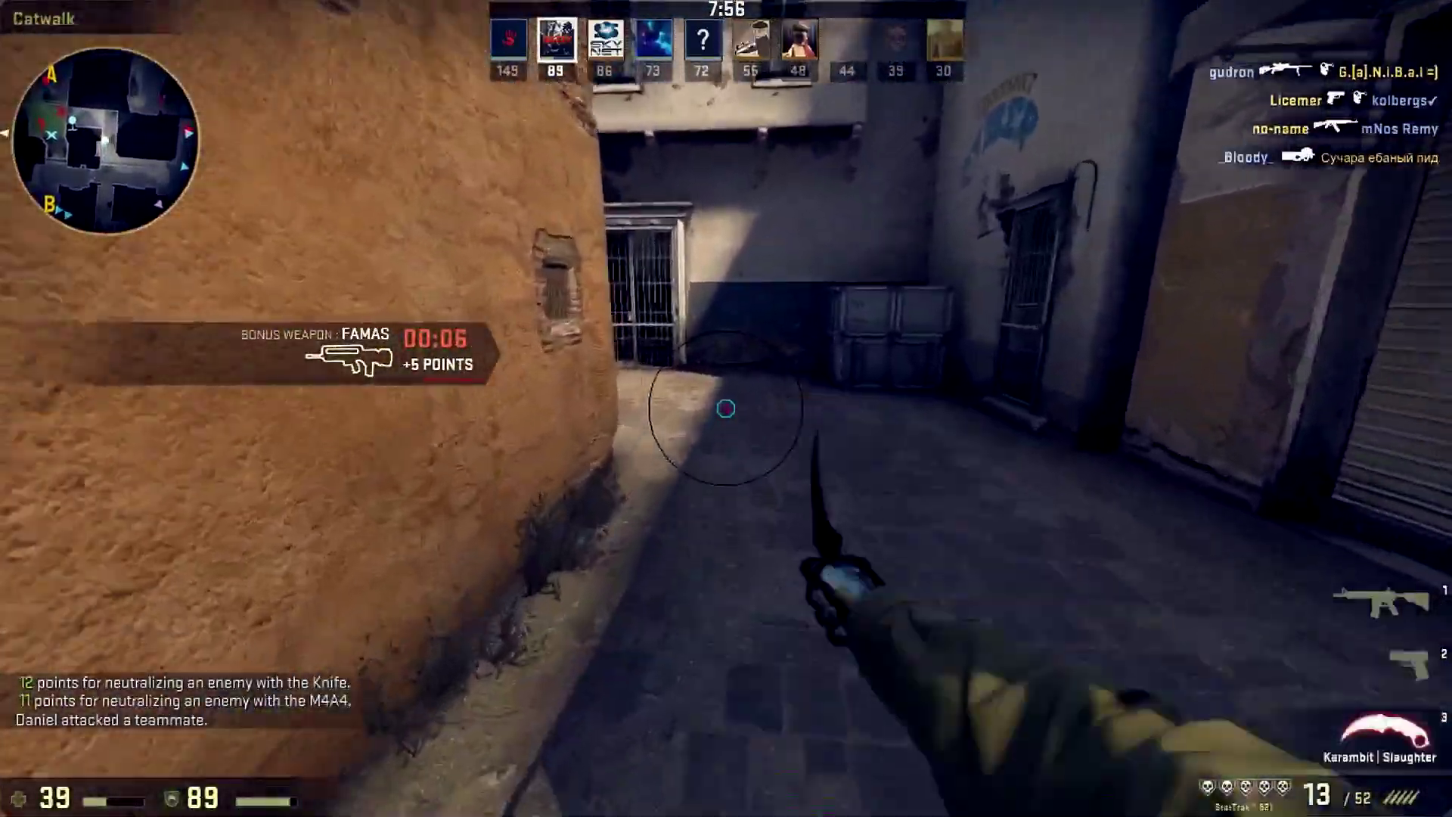
Move from Short Stairs to Extended A and fire at the enemy there.
{"action": "key", "text": "w"}
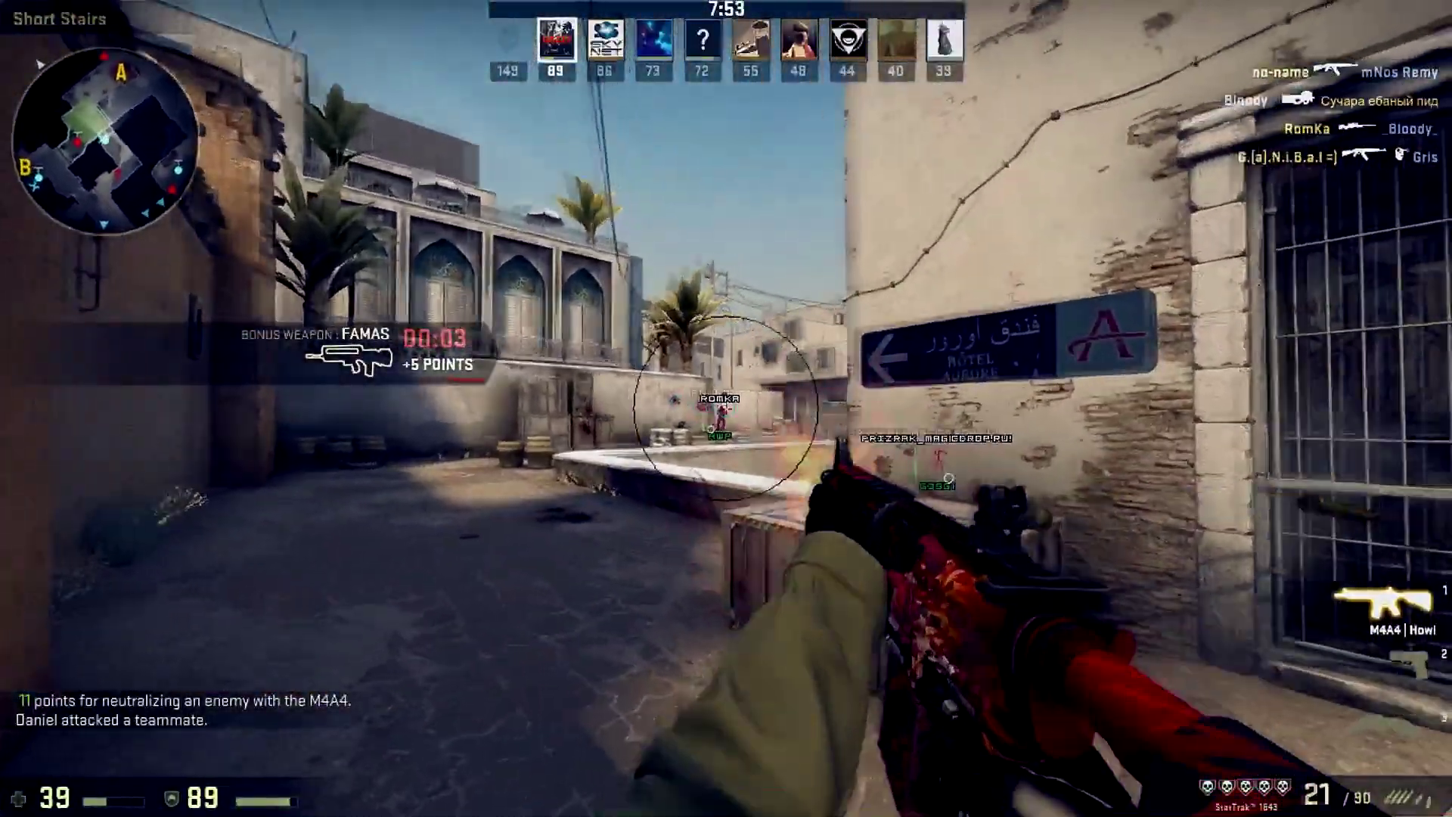
{"action": "left_click", "coordinate": [726, 409]}
{"action": "left_click", "coordinate": [727, 408]}
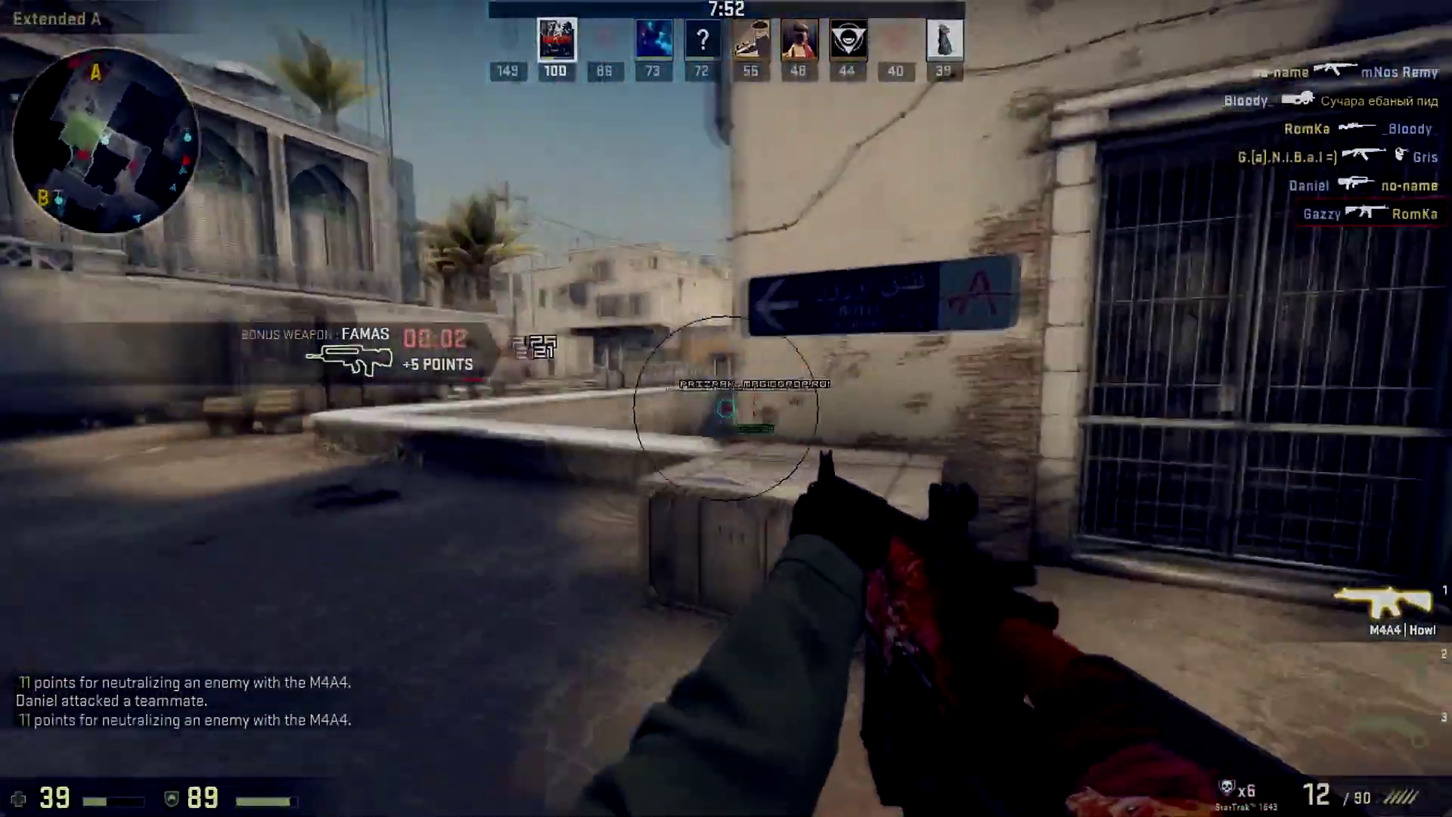